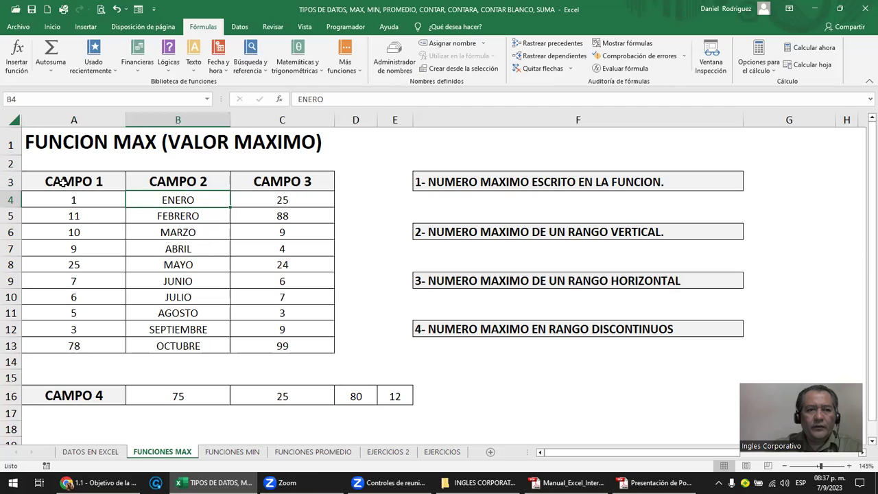
Examine the CAMPO 1, CAMPO 2 and CAMPO 3 columns and the horizontal CAMPO 4 row on the FUNCIONES MAX sheet.
click(63, 182)
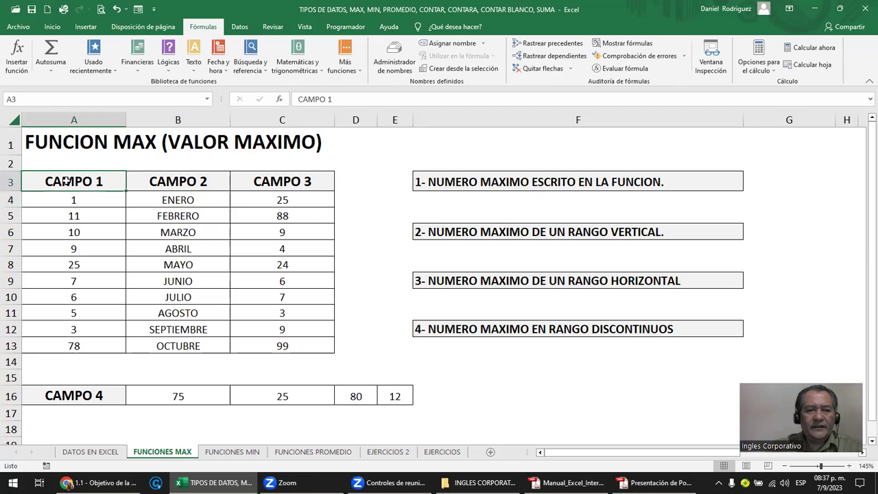
drag(65, 181, 252, 182)
click(183, 181)
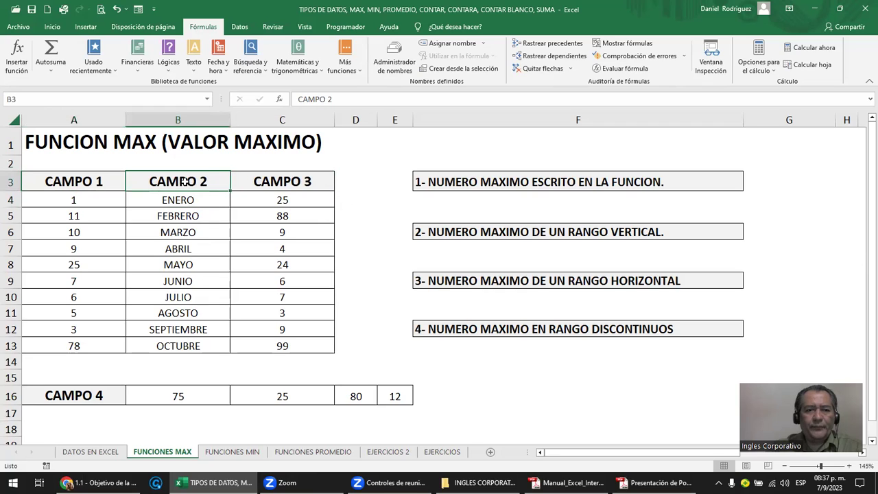
click(309, 181)
click(94, 183)
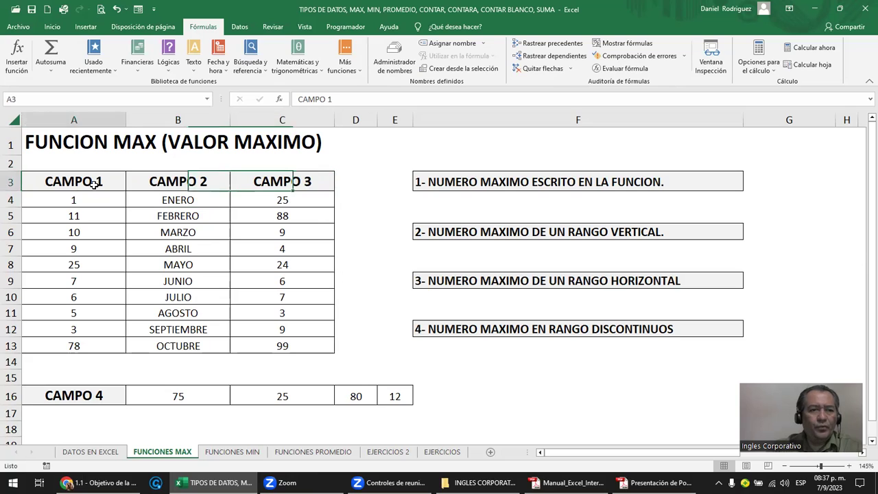
click(109, 392)
drag(104, 397, 382, 395)
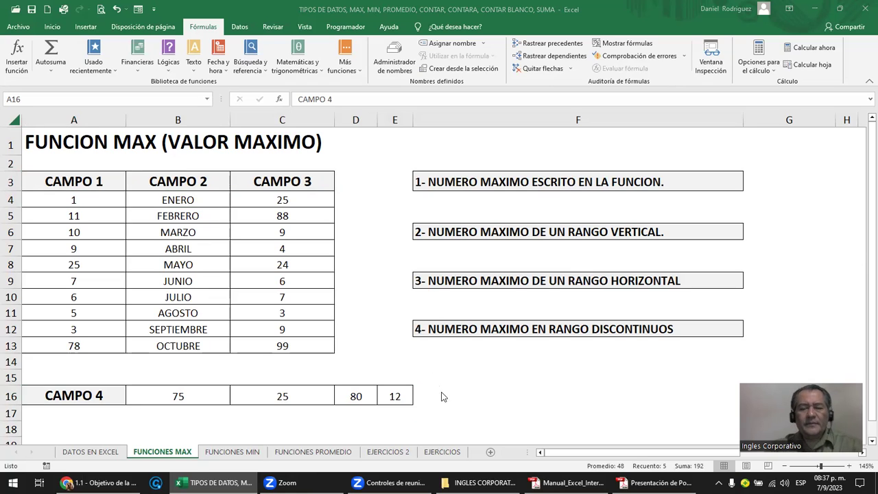
key(ctrl+shift+Right)
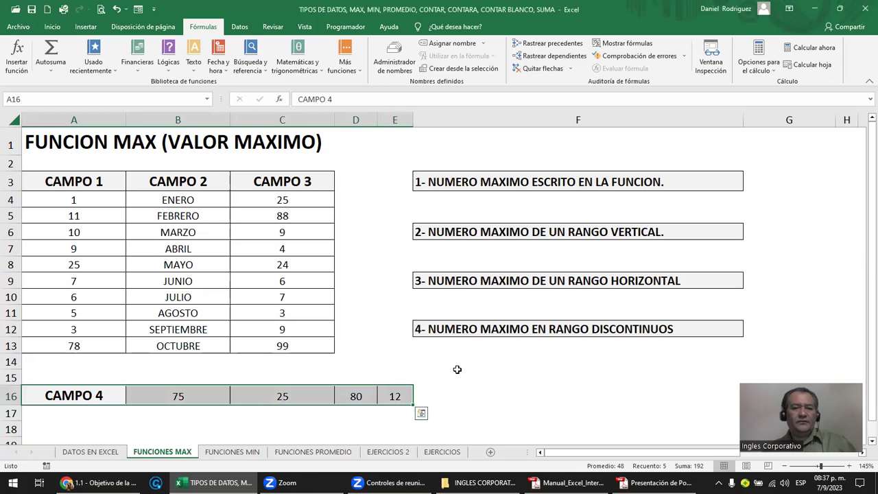
click(457, 371)
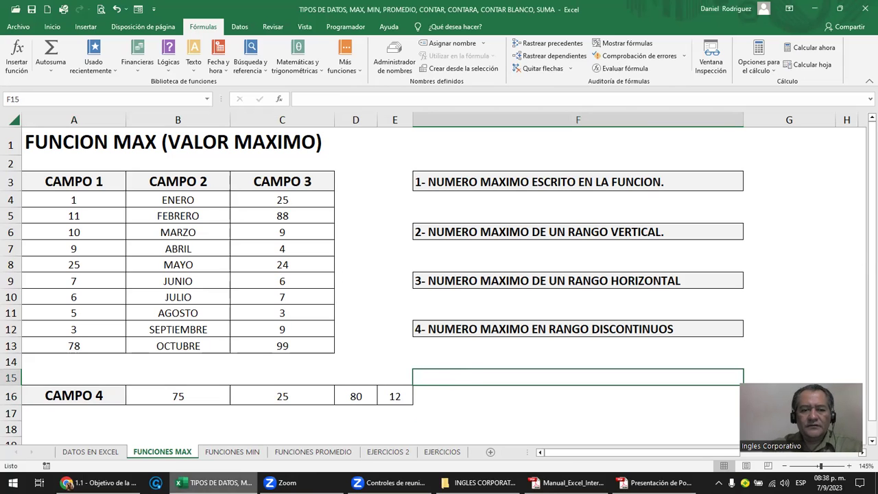
Review the four exercise headings in column F, from the maximum written in the function to discontinuous ranges.
mouse_move(216, 483)
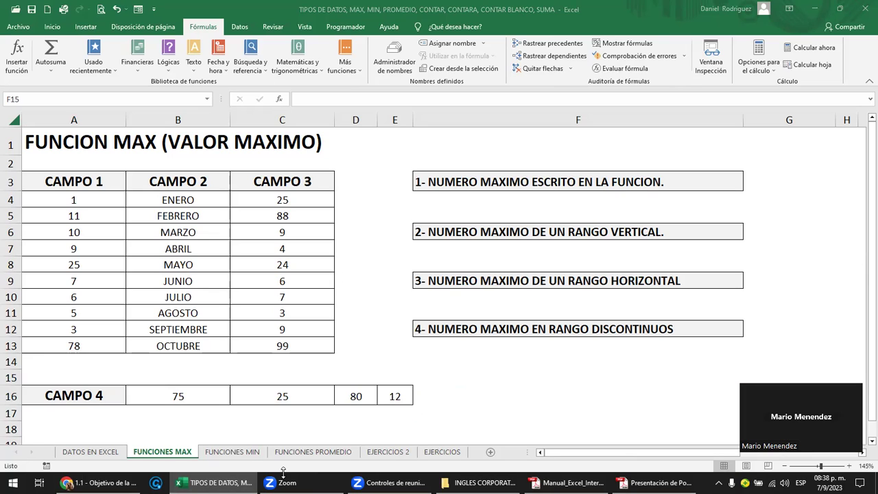
click(525, 401)
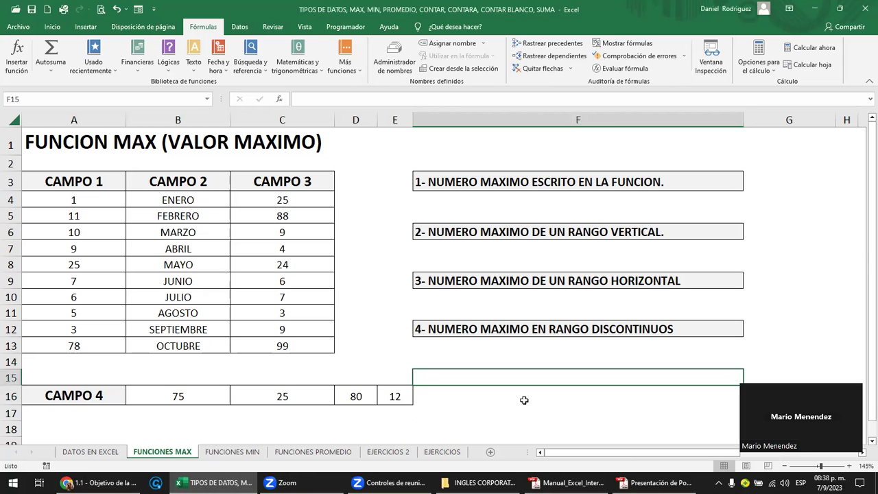
click(502, 347)
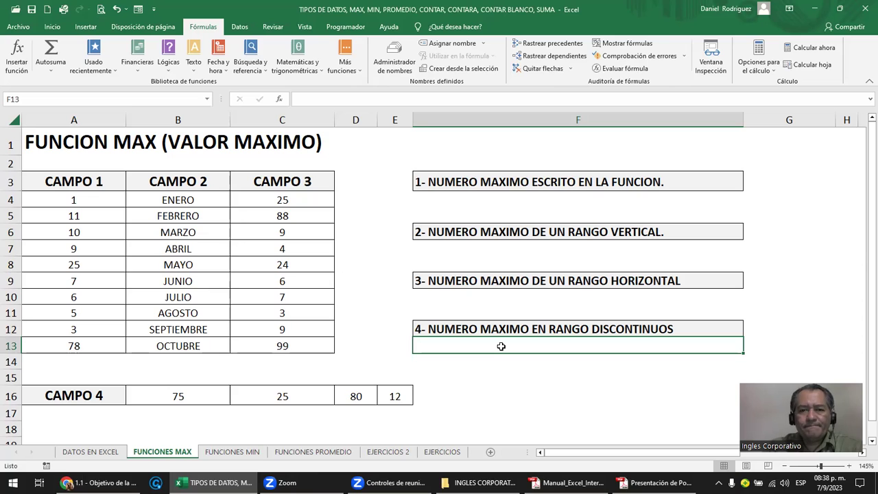
click(539, 202)
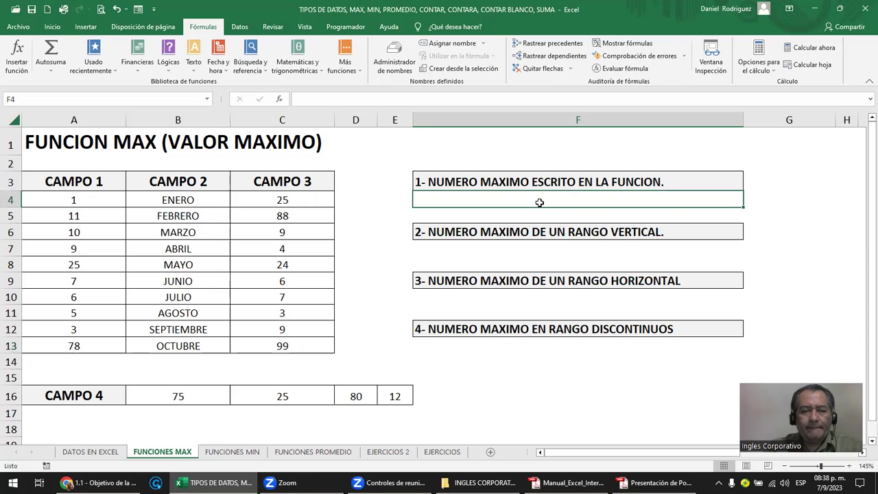
click(453, 183)
click(447, 232)
click(450, 280)
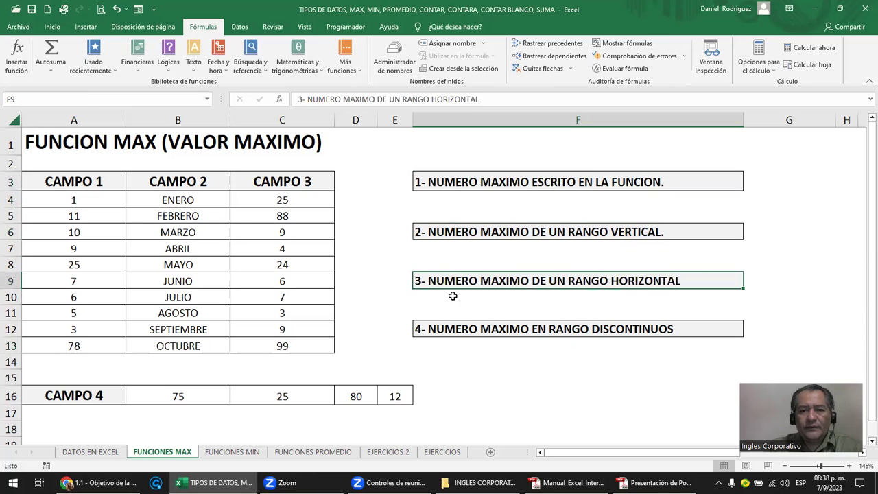
click(457, 328)
click(449, 199)
click(451, 186)
Select the numeric ranges of CAMPO 3, CAMPO 4 and CAMPO 1 together as one discontinuous selection.
drag(271, 207, 301, 339)
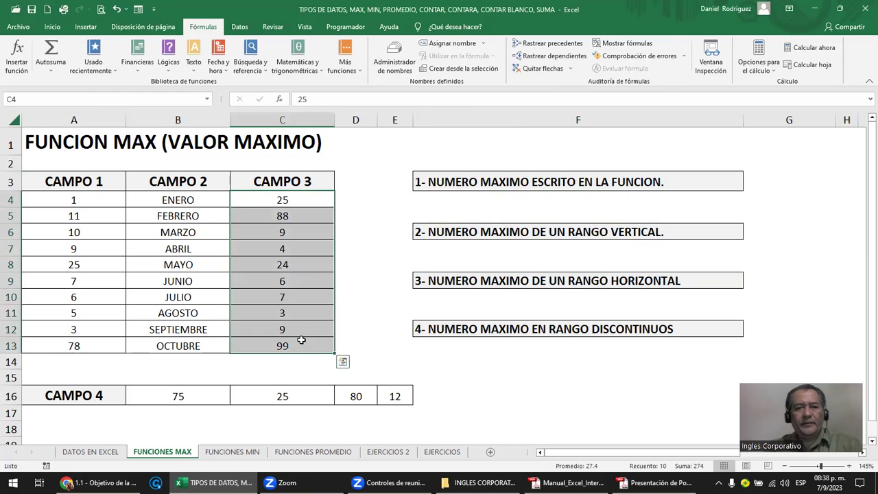
ctrl+drag(182, 395, 386, 396)
ctrl+drag(89, 206, 110, 341)
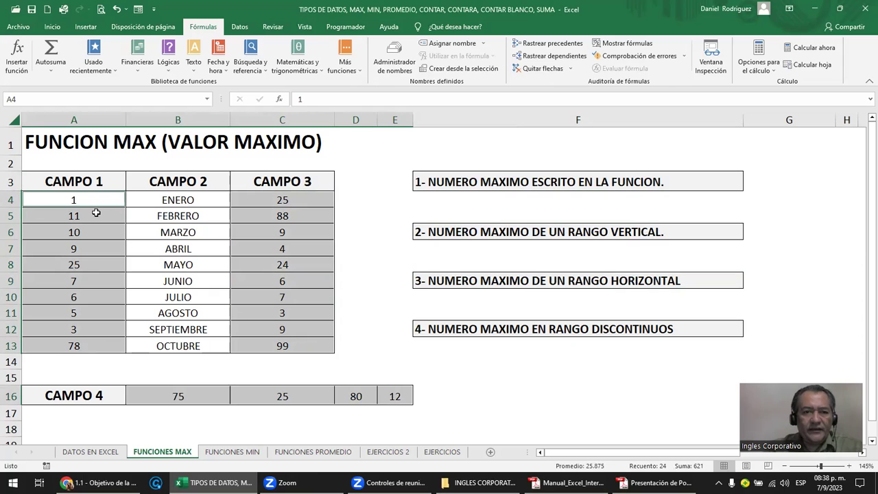
Write the MAX formula in cell F4 with the arguments 50;25;36:1.
click(486, 202)
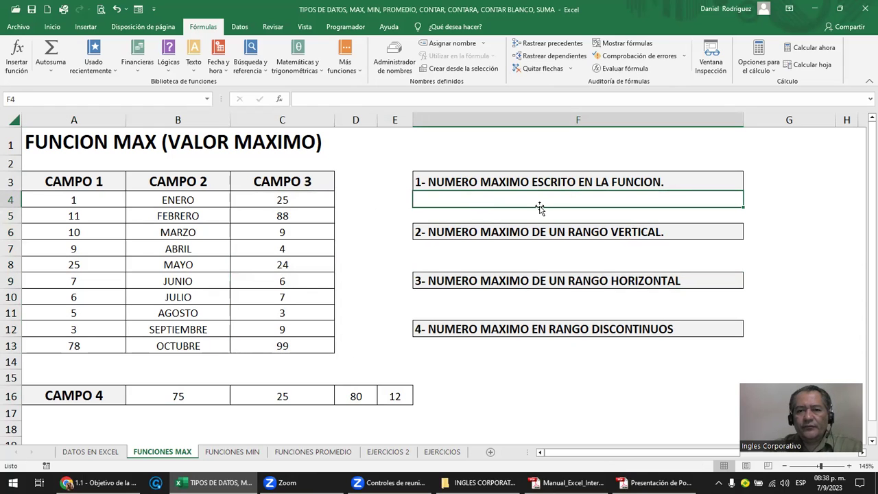
text(=)
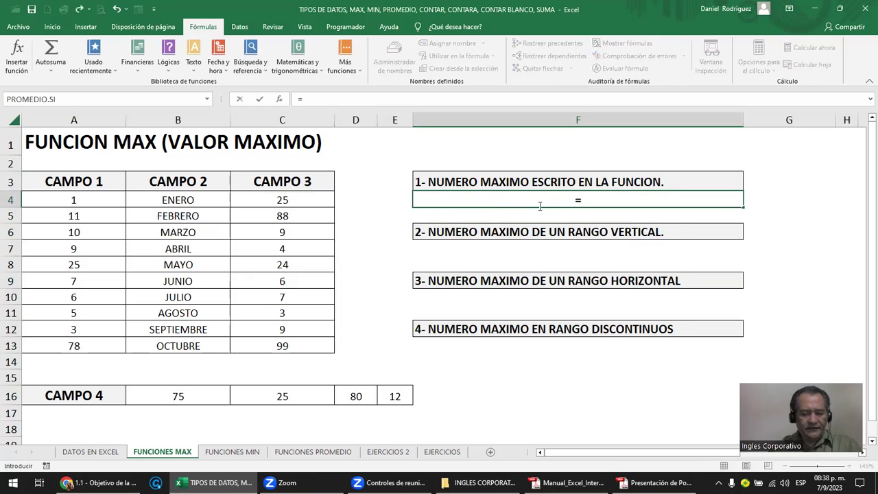
text(max)
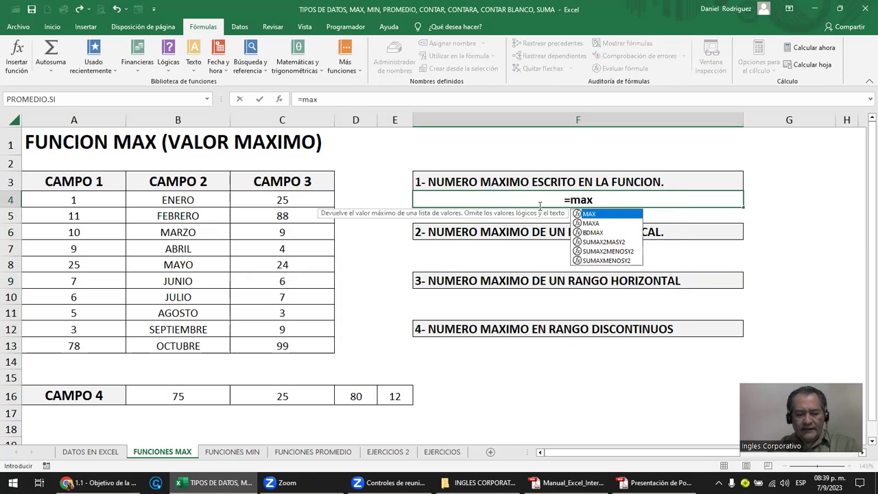
text(())
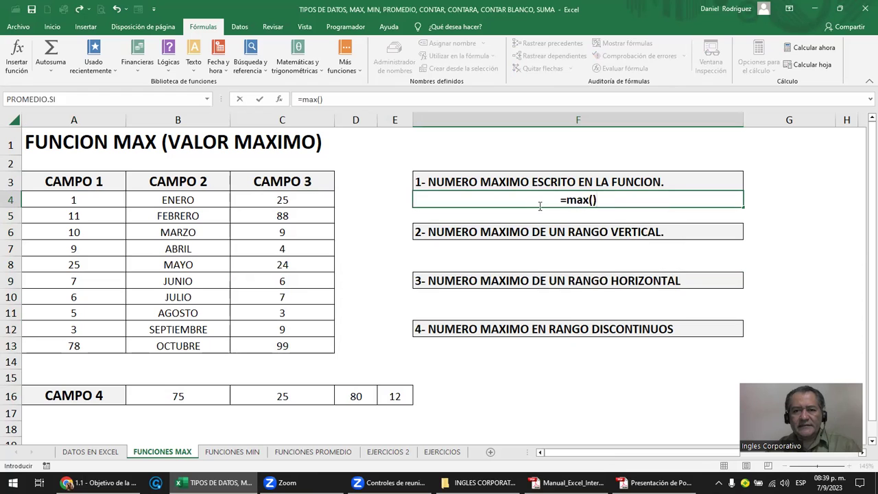
key(Return)
key(Return)
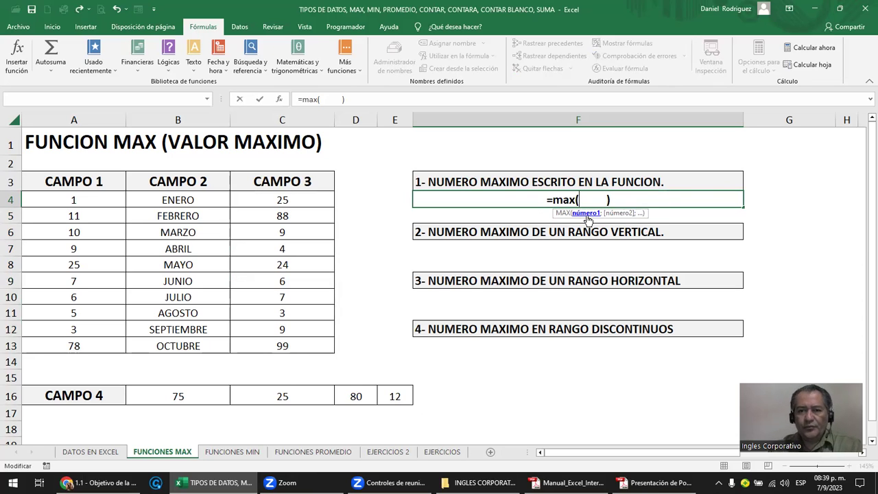
text(50)
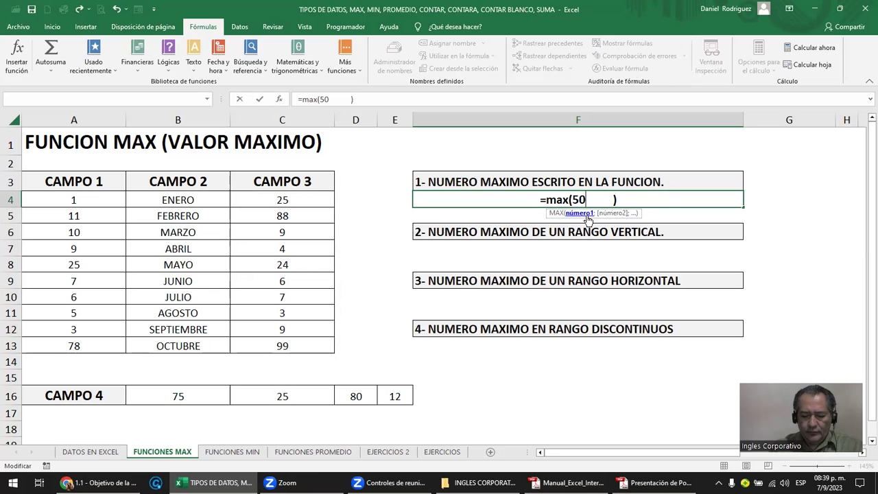
text(;25;36:1)
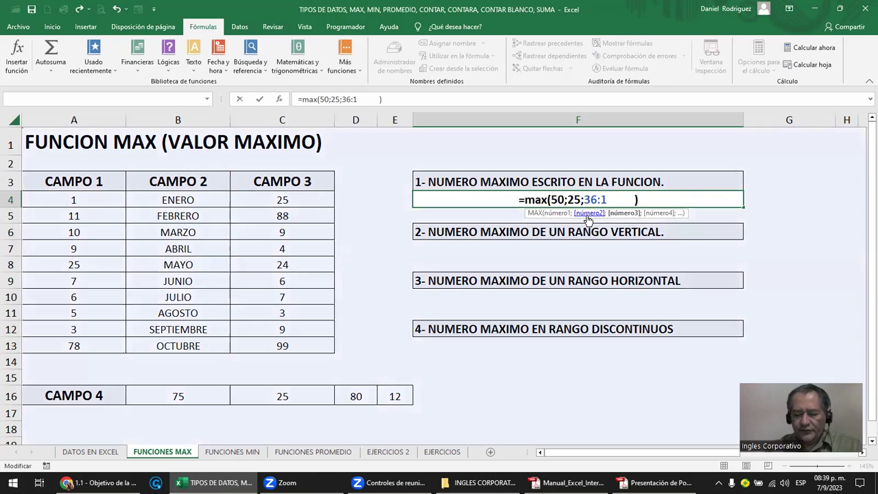
Remove the extra spaces from the F4 formula, replace its colon with a semicolon so the arguments read 50;25;36;1, and enter it.
key(Delete)
key(Delete)
key(Delete)
key(Delete)
key(Delete)
key(Delete)
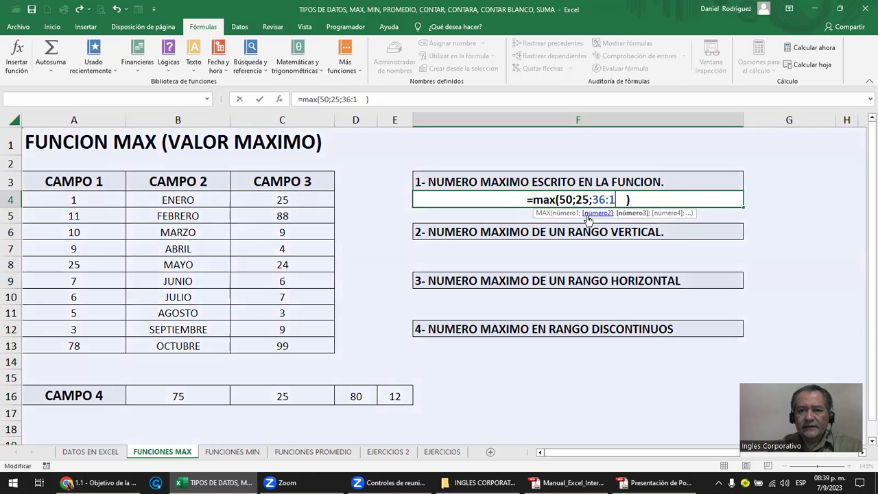
key(Delete)
key(Left)
key(Left)
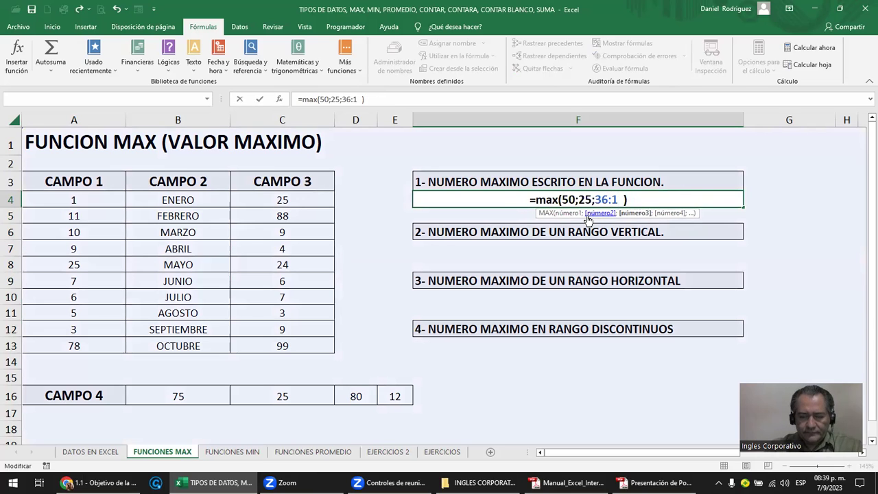
key(Delete)
text(;)
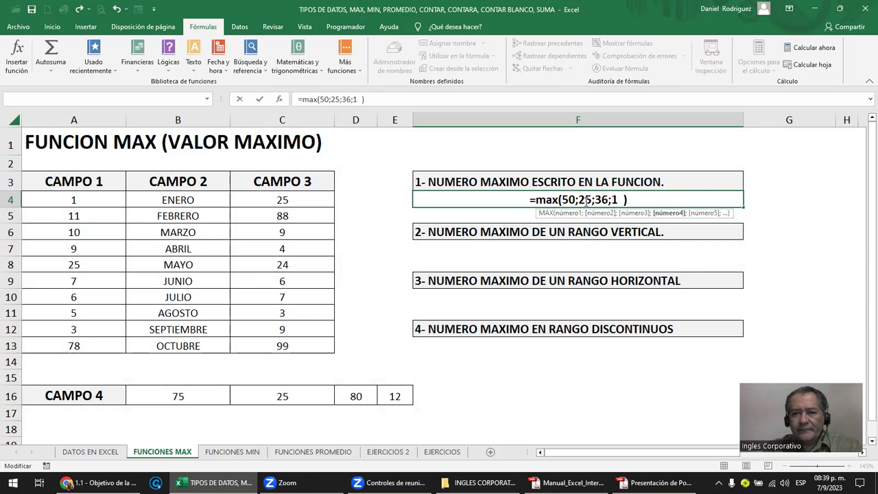
drag(562, 199, 617, 199)
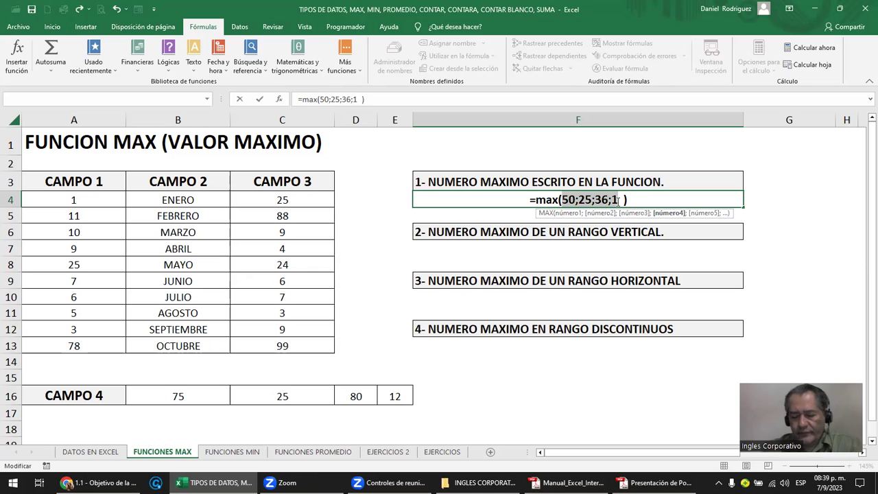
key(Return)
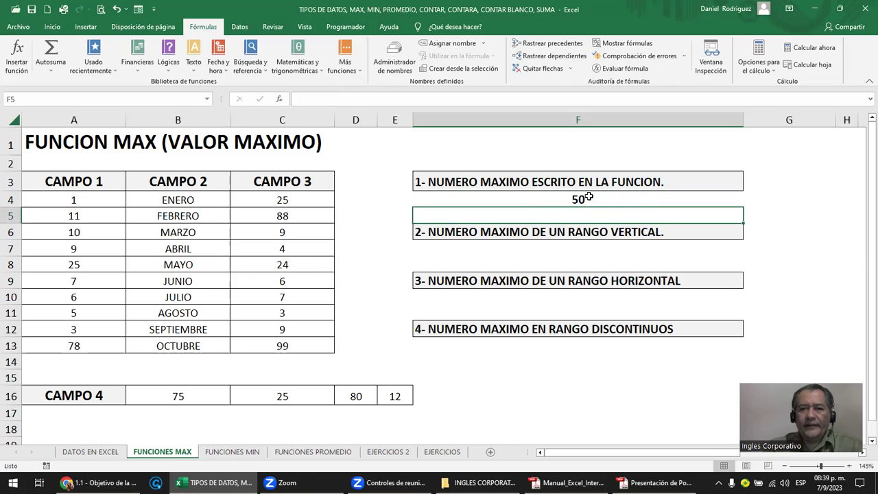
Add 0 and 100 as further arguments to the MAX formula in F4, making it =MAX(50;25;36;1;0;100).
click(595, 201)
key(F2)
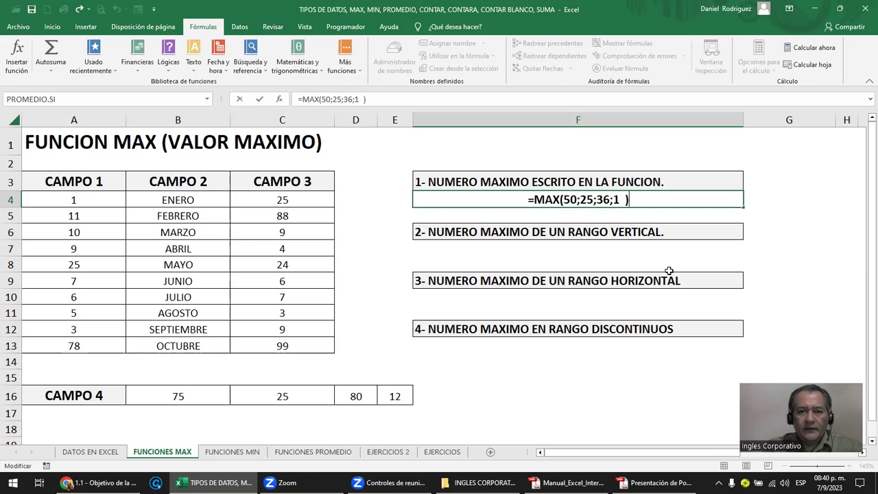
double_click(553, 200)
drag(566, 200, 585, 199)
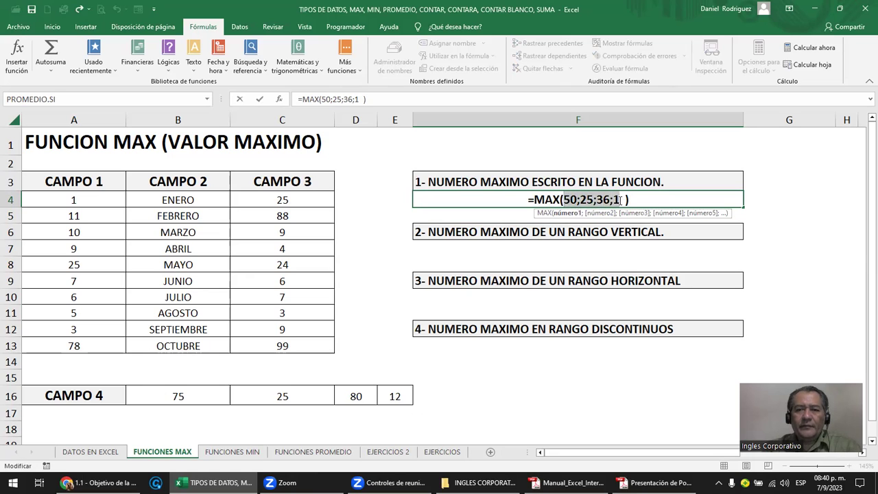
click(620, 200)
text(;0)
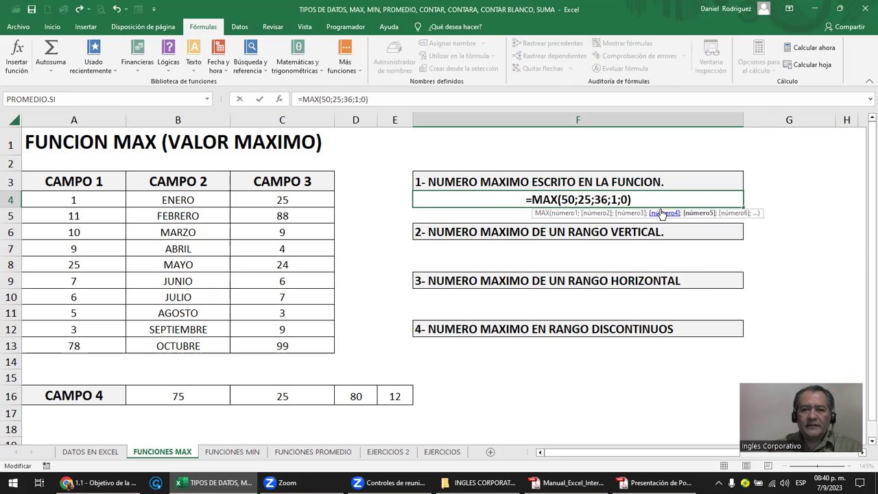
text(;)
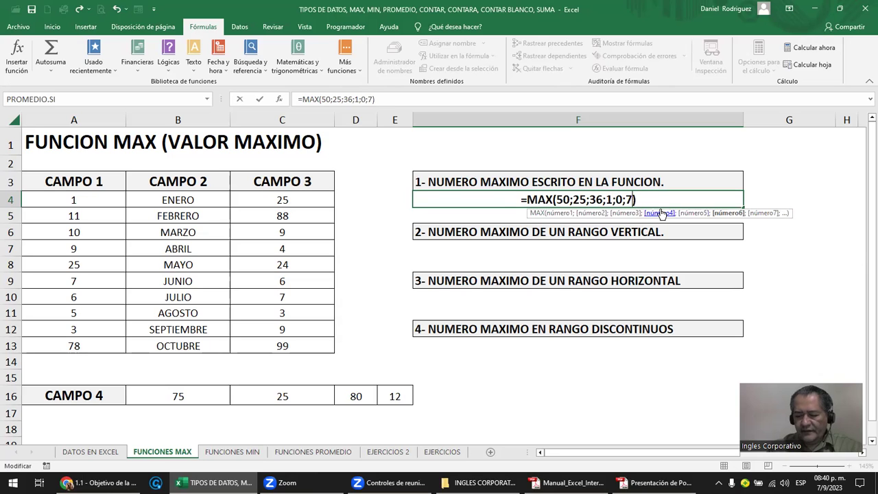
text(100)
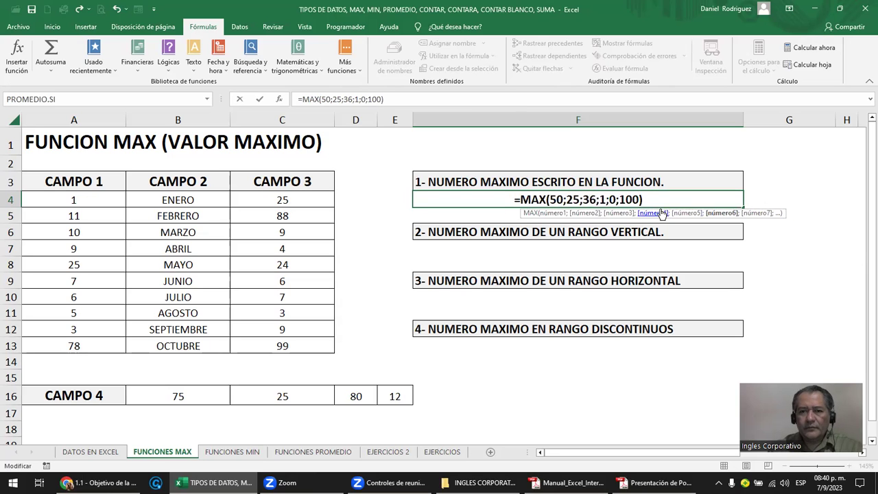
key(Return)
Change the fifth argument of the MAX formula in F4 to 10, making it =MAX(50;25;36;1;10;100).
click(618, 196)
double_click(617, 196)
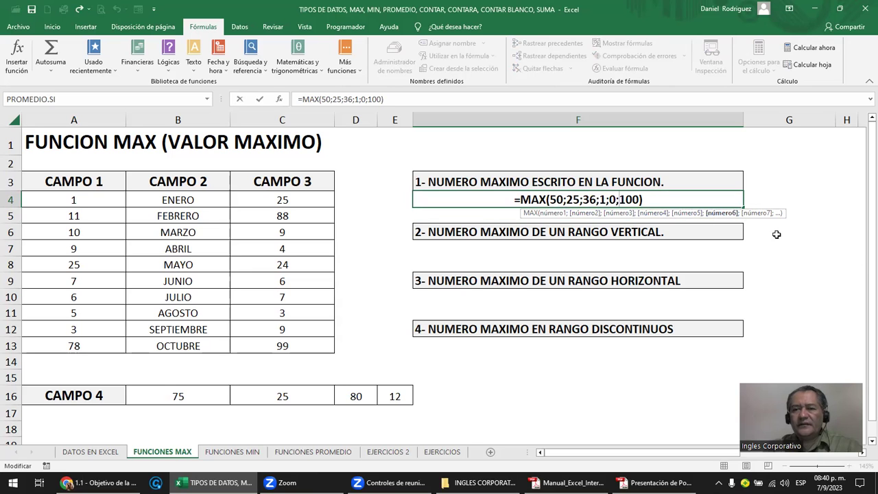
key(Escape)
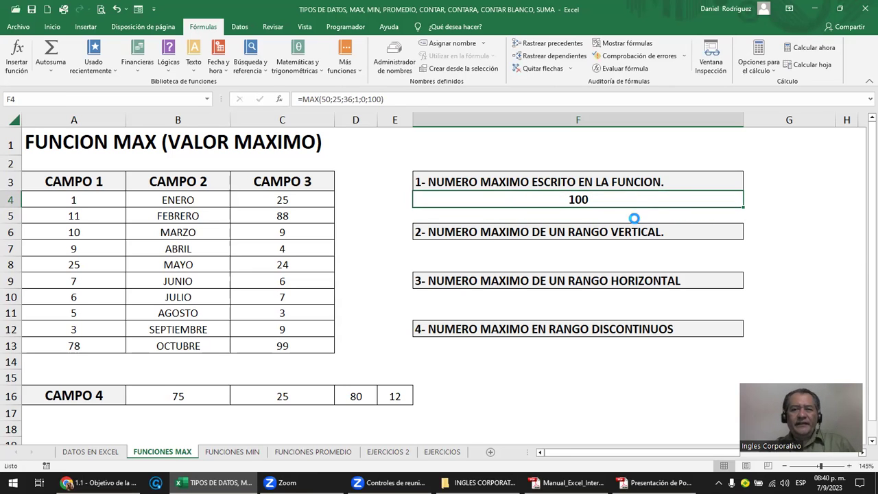
ctrl+scroll(632, 218, up, 1)
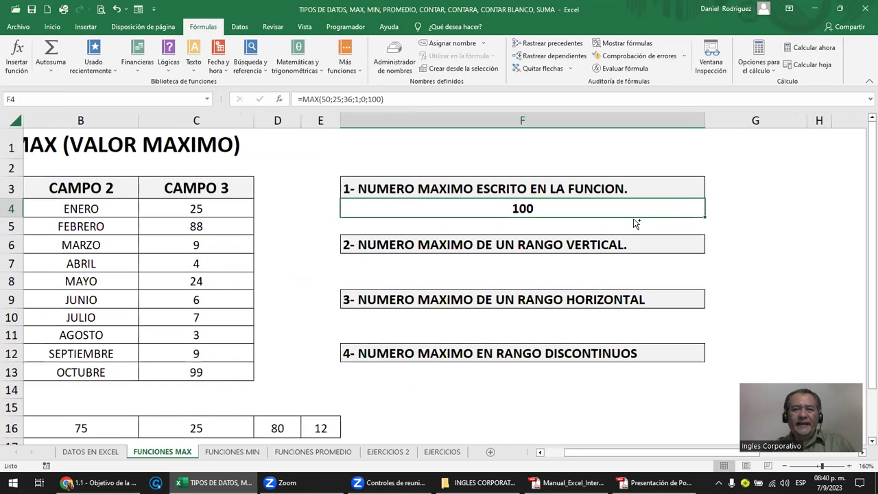
double_click(529, 210)
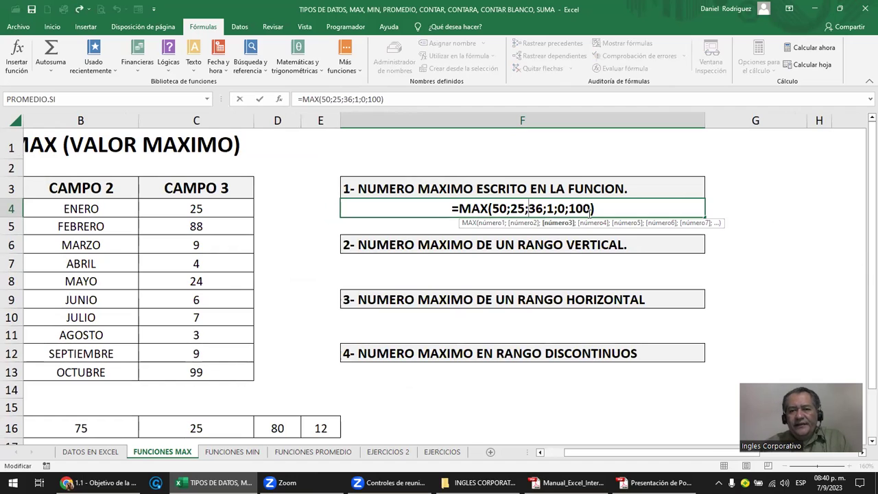
key(Right)
key(Right)
key(Right)
key(Right)
key(Right)
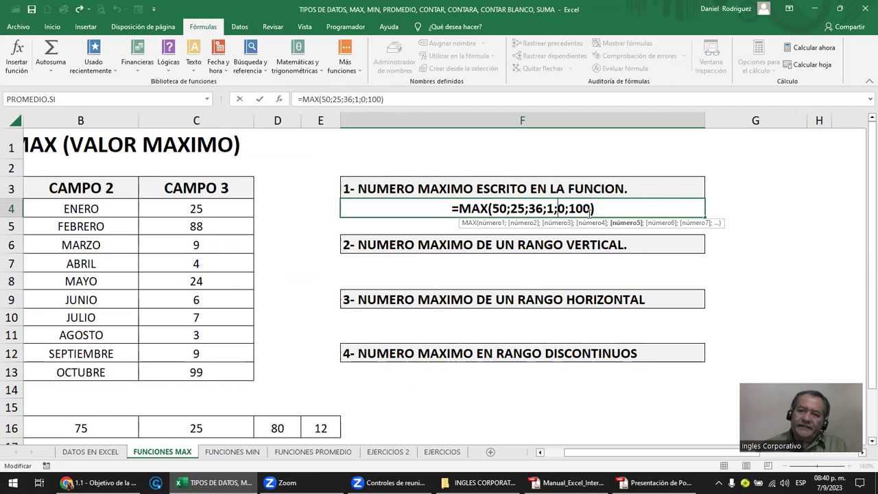
text(1)
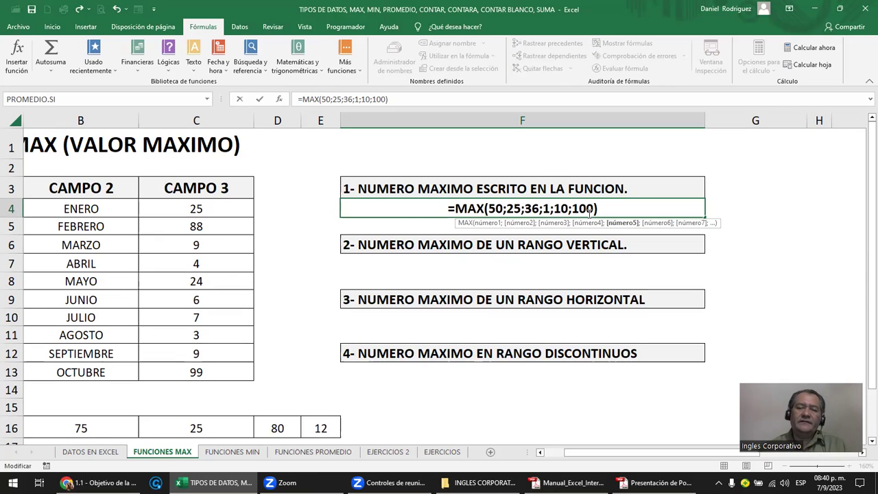
key(Return)
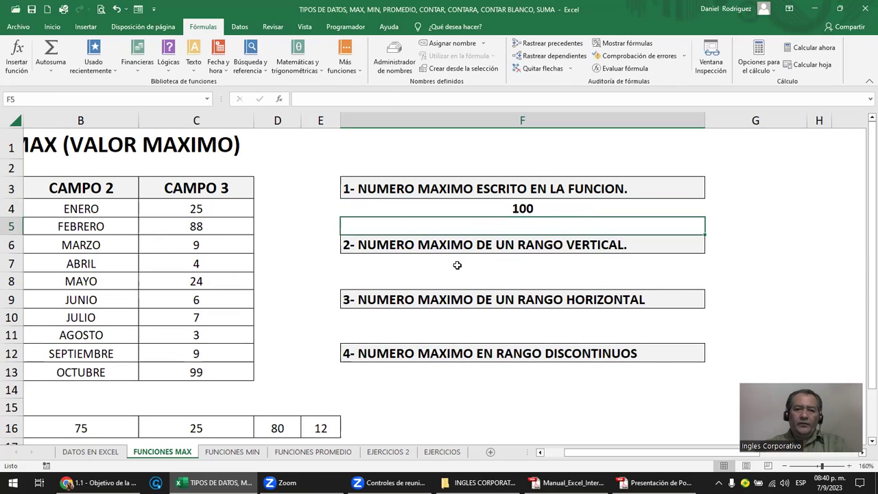
Examine the arguments of the F4 formula, and highlight the CAMPO 1 numbers as an example of a vertical range.
double_click(513, 206)
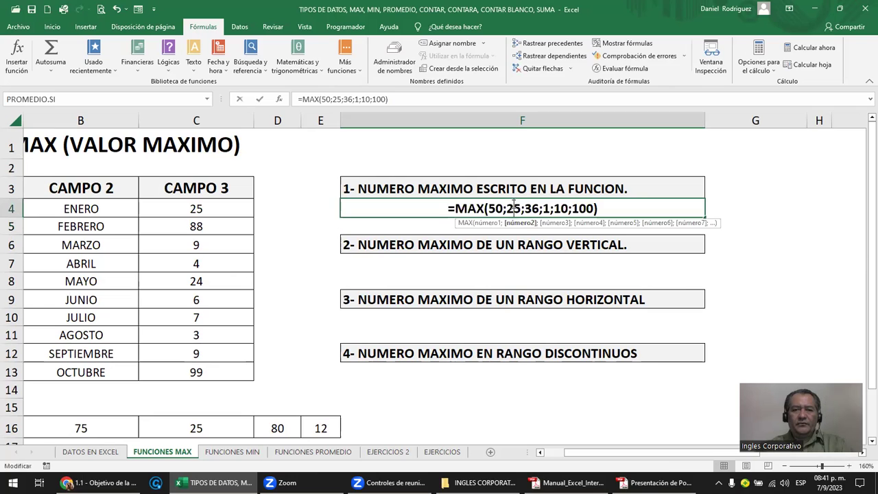
drag(491, 208, 596, 207)
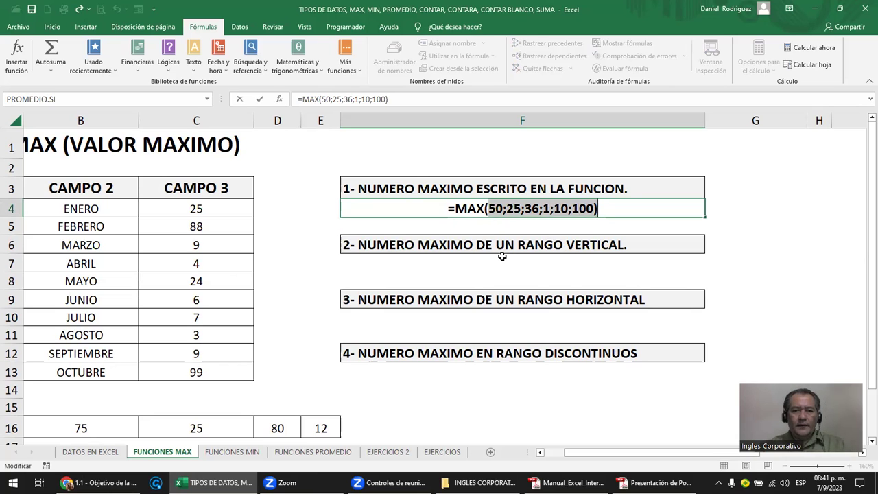
key(Escape)
key(Down)
key(Down)
key(Left)
key(Left)
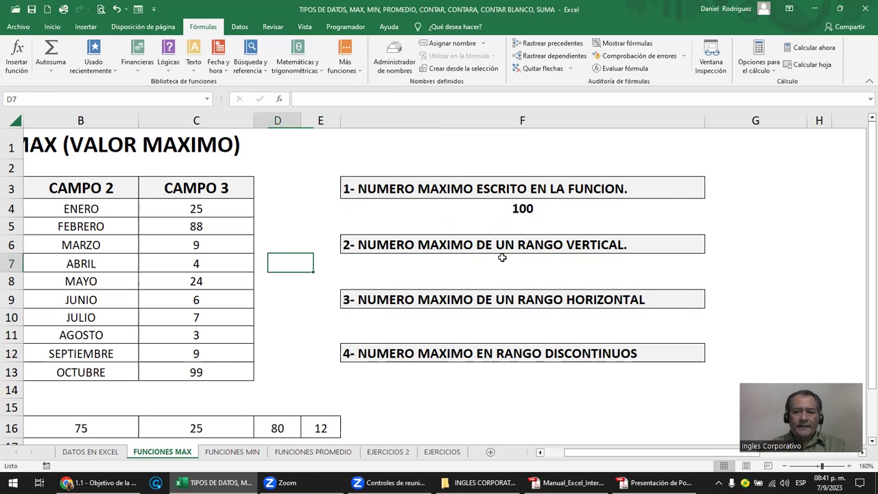
key(Left)
key(Left)
key(Left)
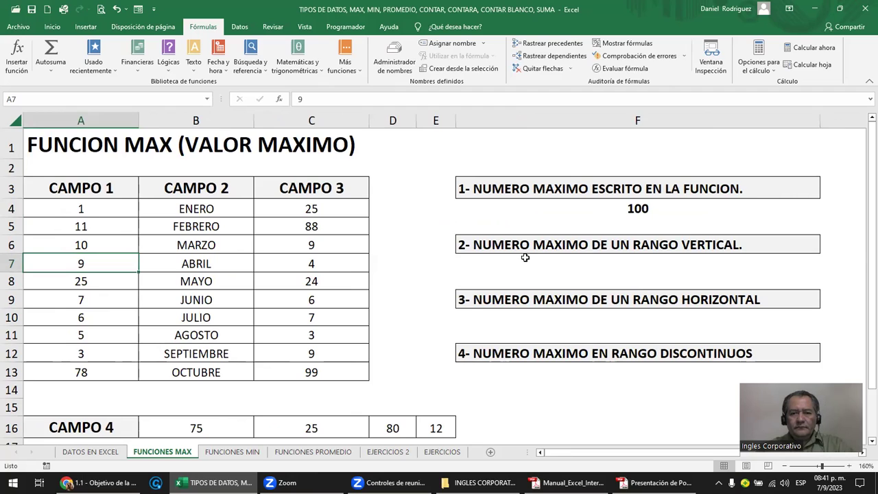
click(525, 255)
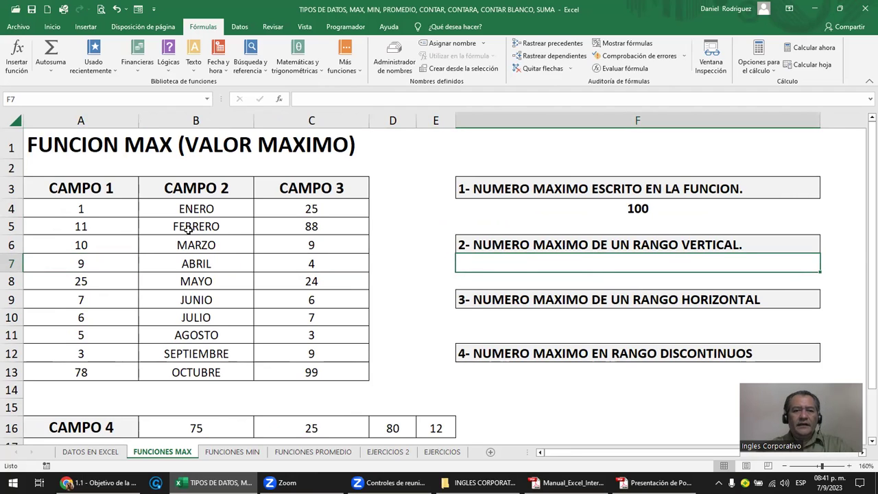
drag(88, 207, 73, 364)
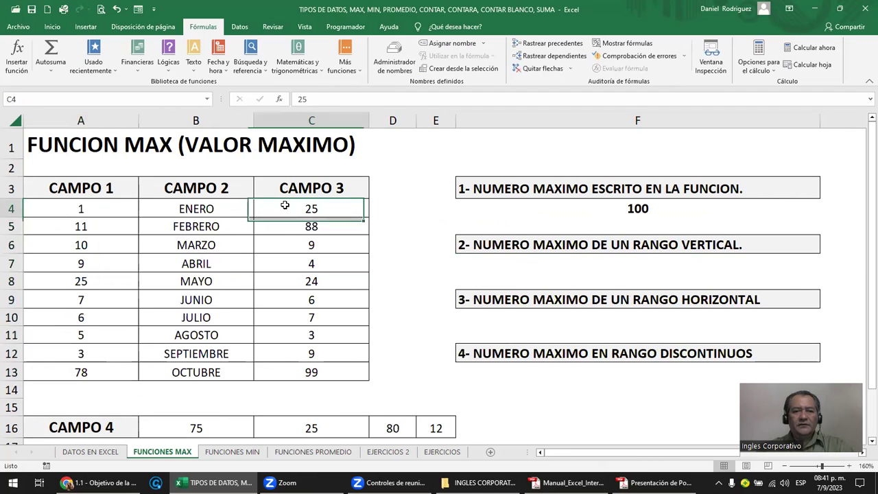
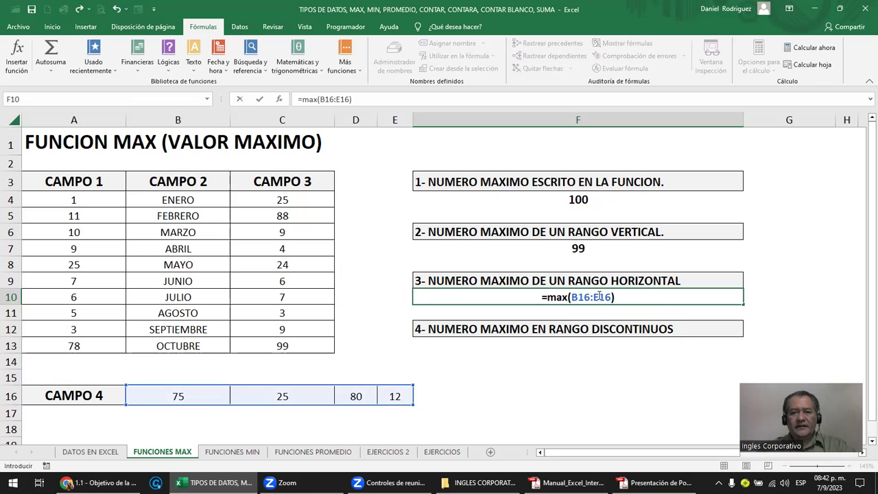
Enter the formula =MAX(B16:E16) in F10 for the maximum of the horizontal CAMPO 4 range.
key(Return)
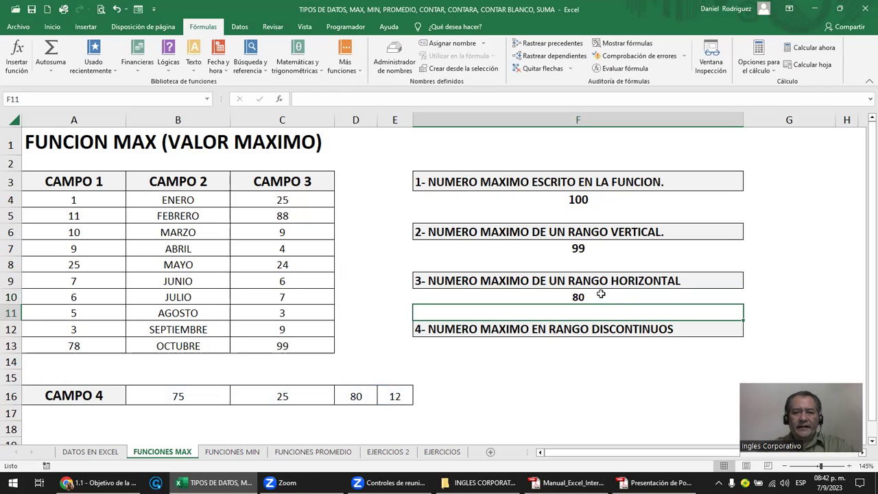
Review the MAX formulas in F4, F7 and F10 and the ranges they reference.
click(592, 196)
double_click(592, 196)
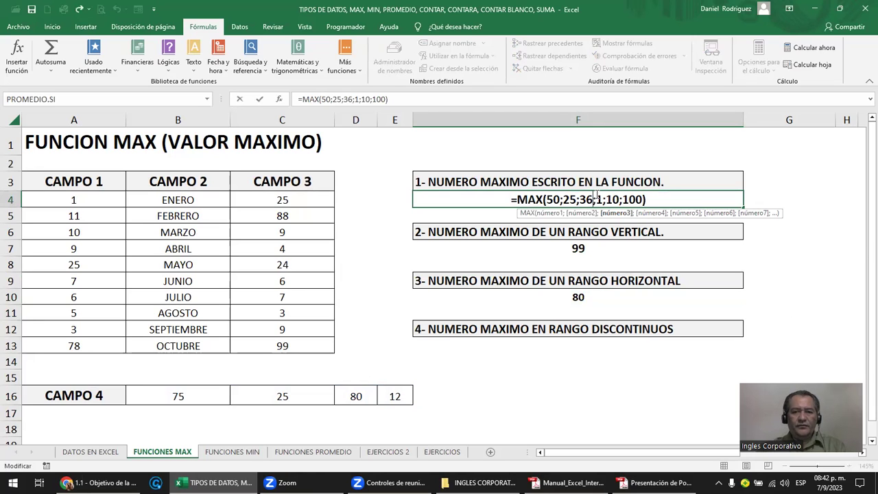
key(Escape)
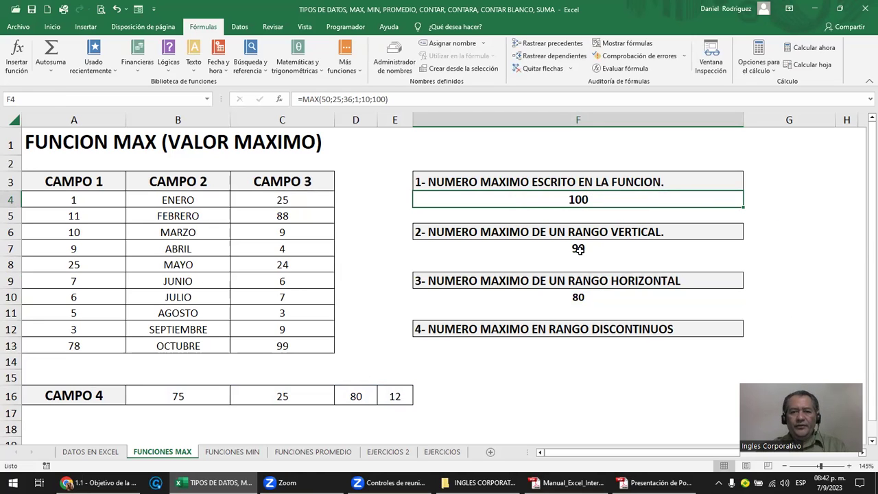
double_click(578, 249)
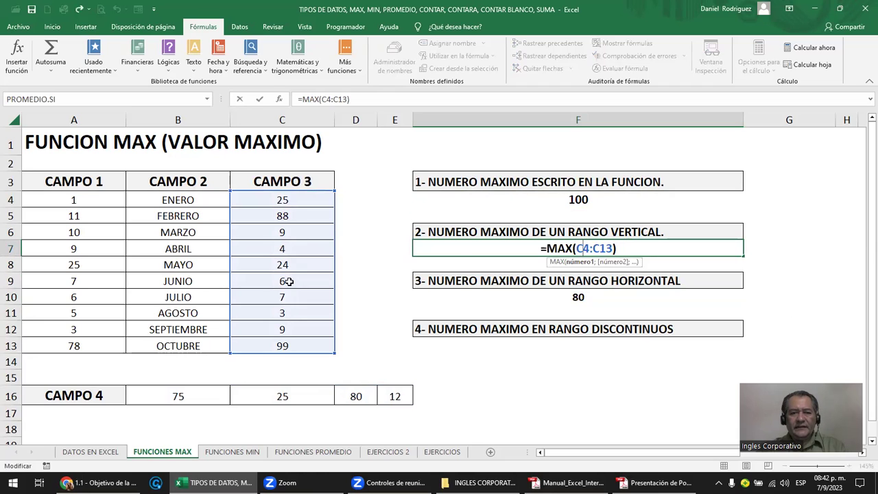
key(Escape)
double_click(601, 297)
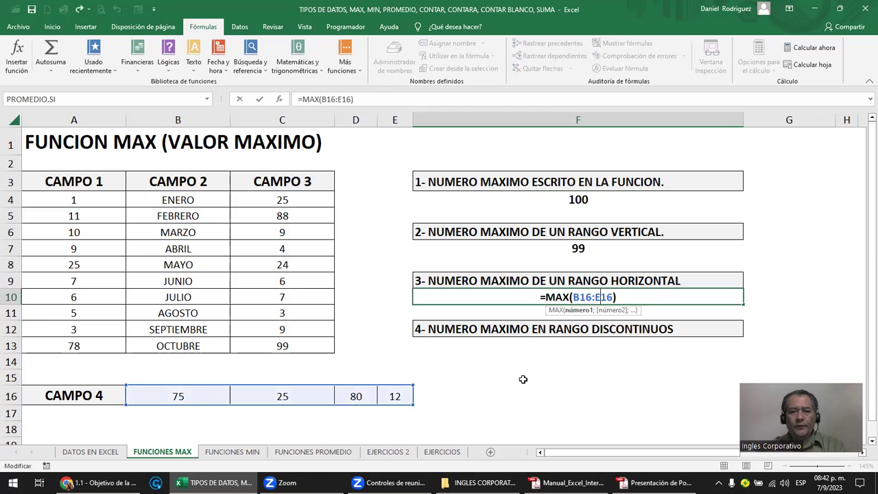
click(556, 346)
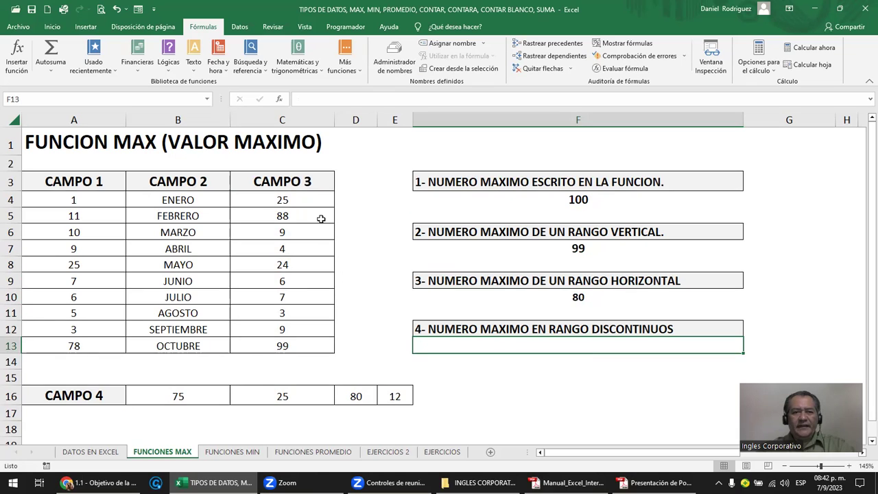
click(598, 296)
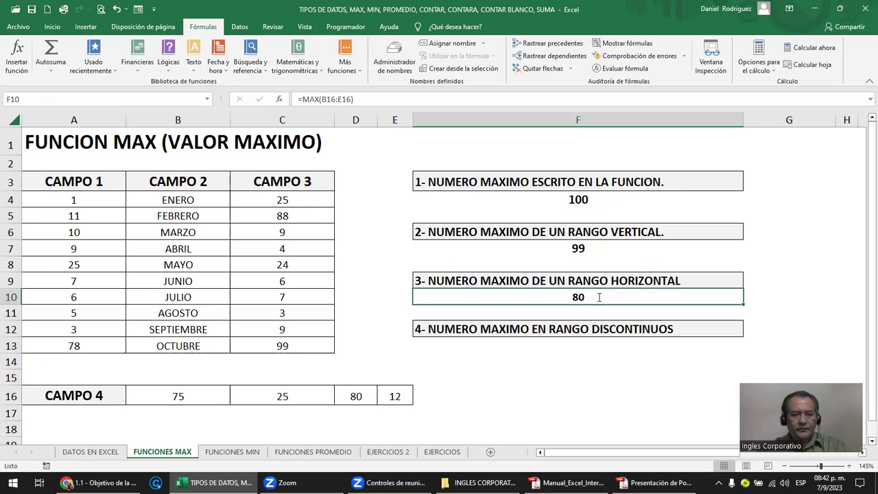
double_click(598, 296)
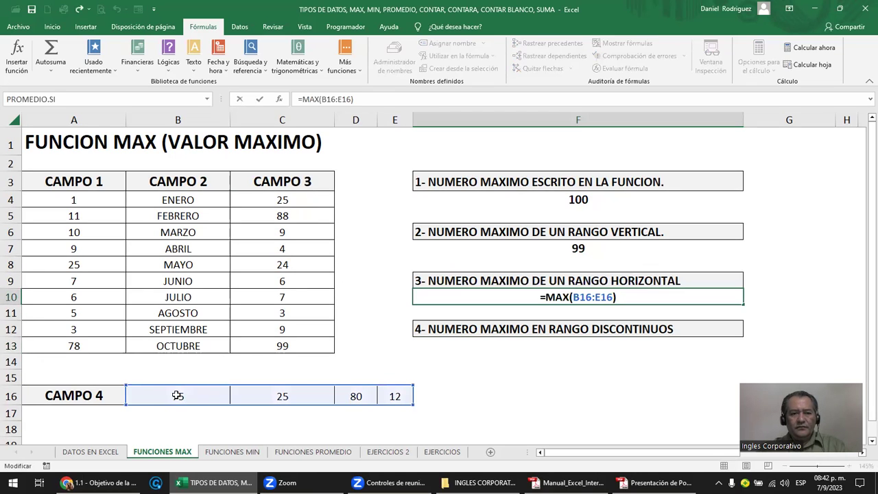
key(Return)
drag(282, 200, 305, 329)
Start a MAX formula in F13 with the CAMPO 1 range A4:A13 as its first reference.
click(493, 348)
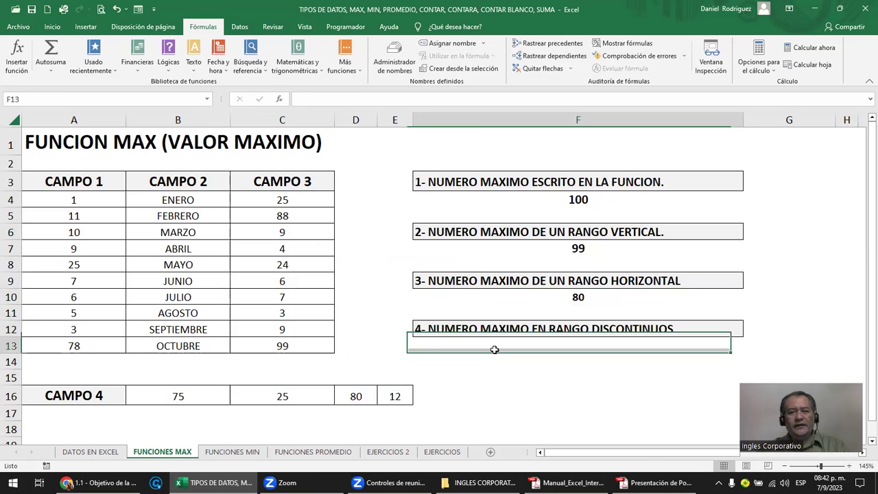
text(=)
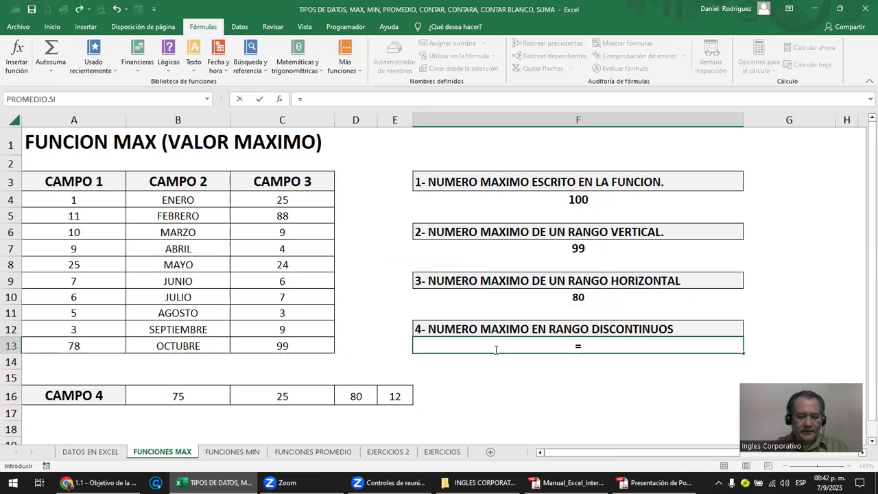
text(max()
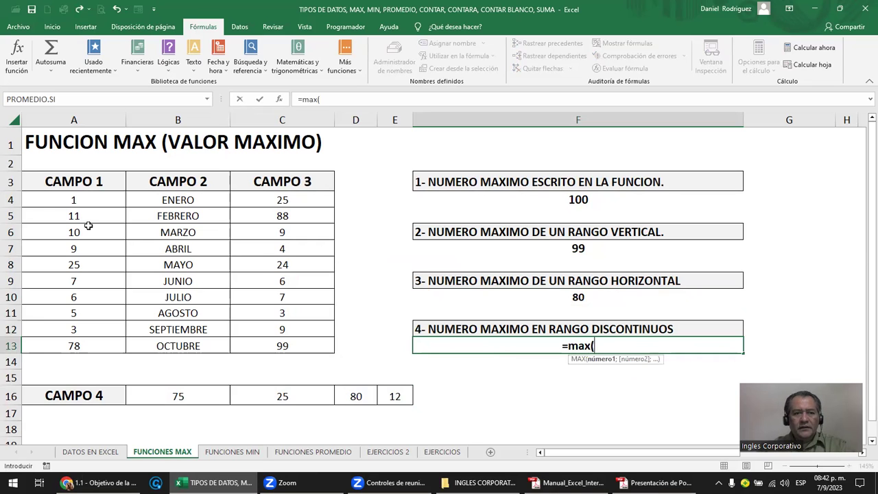
drag(57, 199, 70, 341)
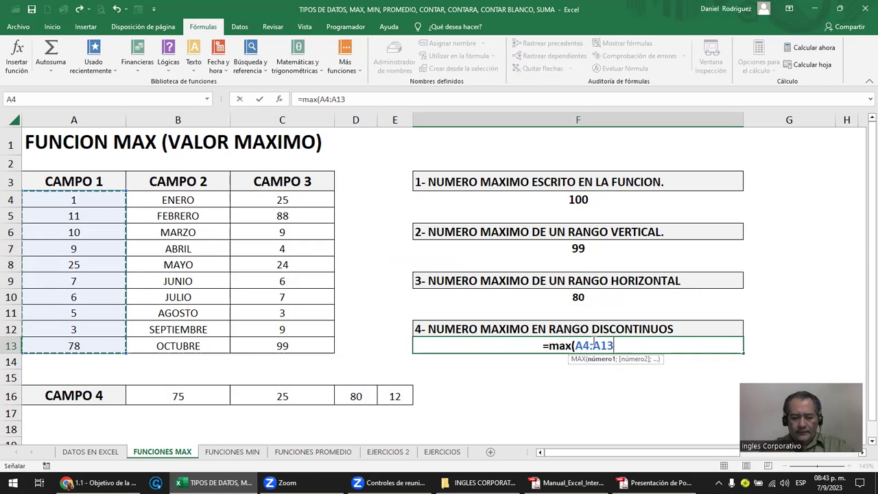
key(F8)
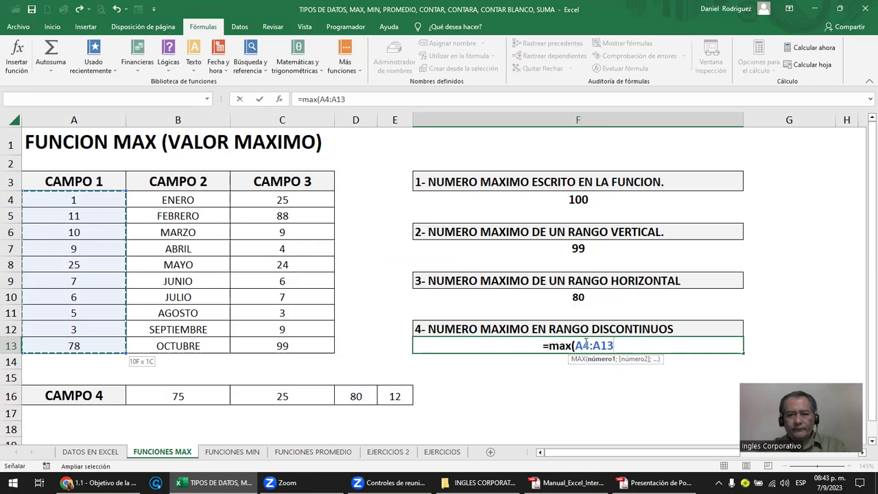
click(632, 345)
Append the CAMPO 3 range C4:C13 and the CAMPO 4 range B16:E16 with colon separators, and enter the F13 formula.
text(:)
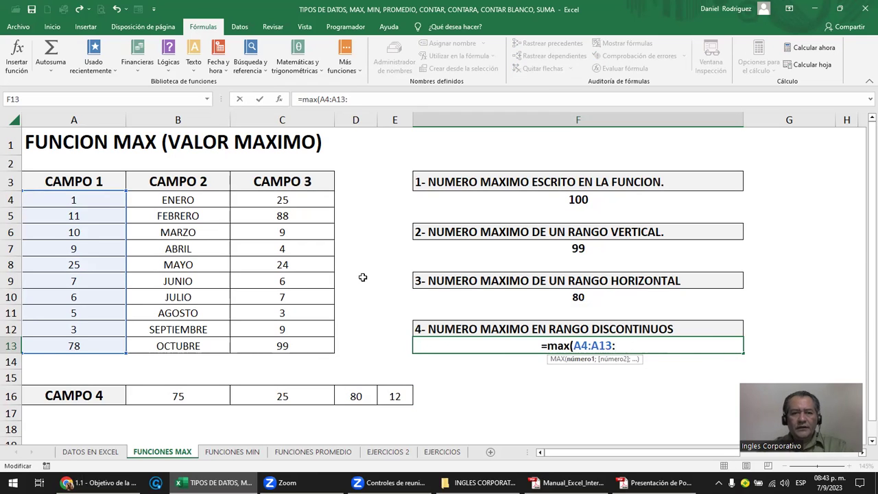
drag(287, 199, 307, 338)
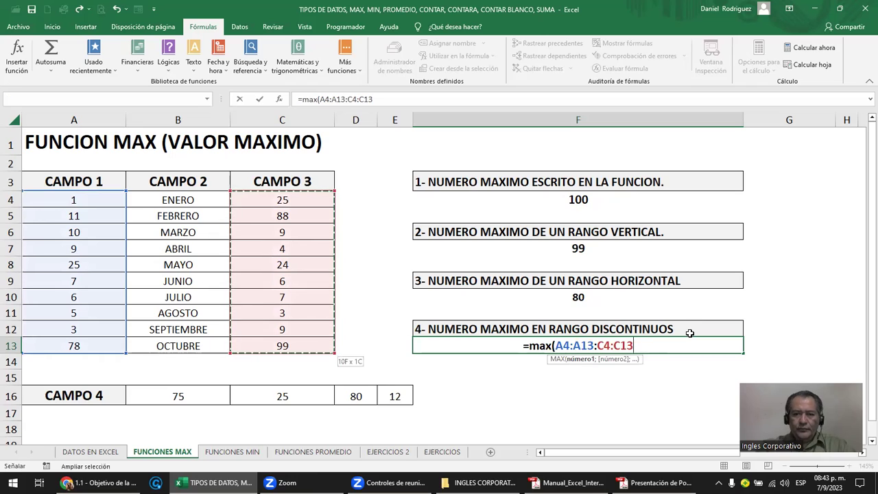
click(660, 345)
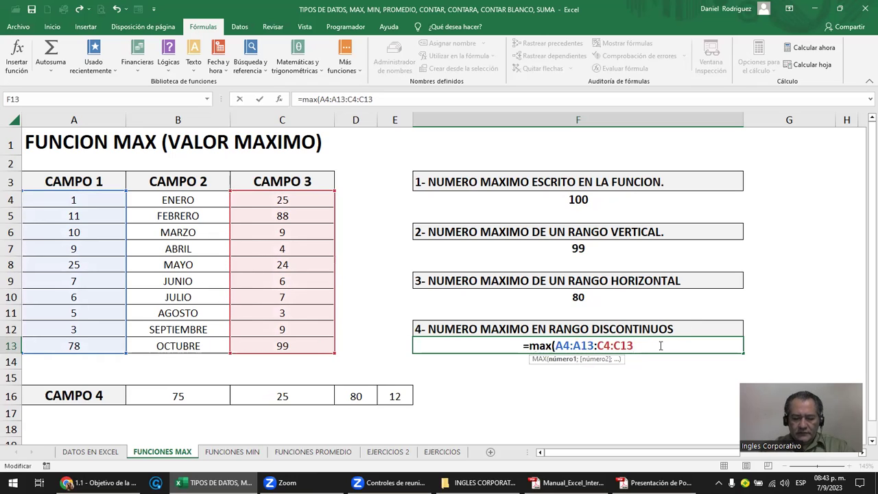
text(:)
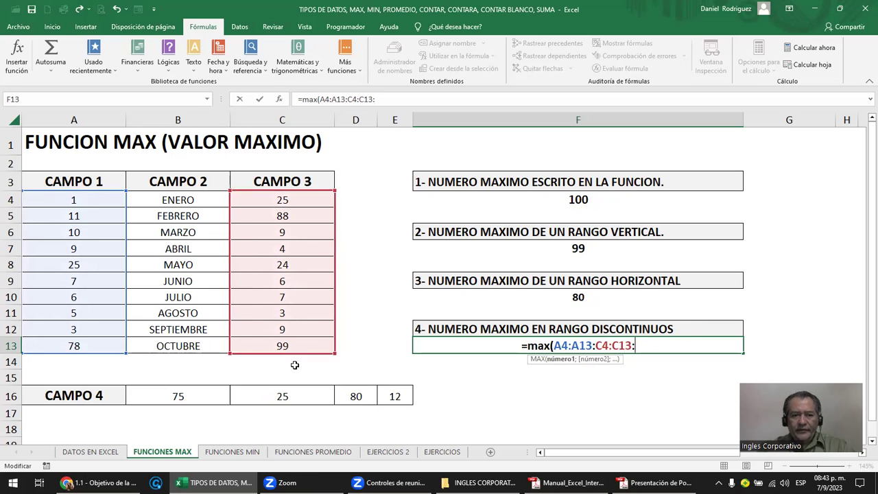
click(184, 394)
drag(242, 392, 386, 392)
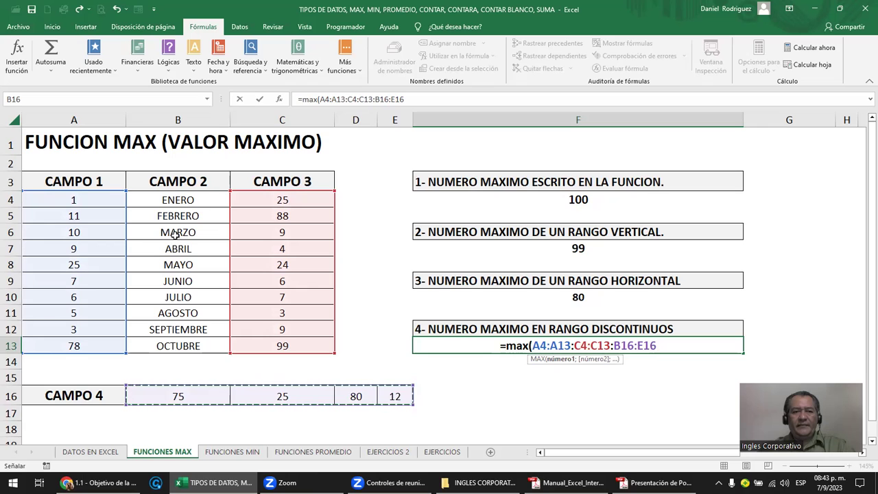
text())
key(Return)
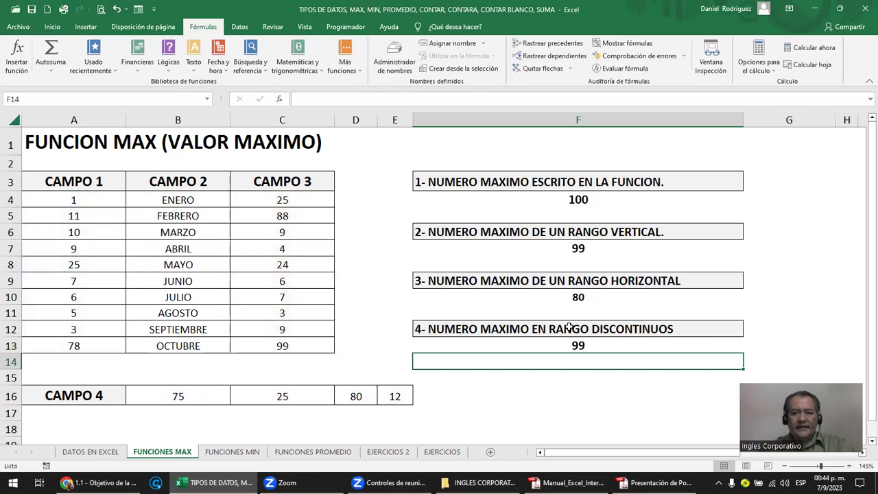
Shrink the CAMPO 3 reference to C4:C7 and the CAMPO 4 reference to B16:C16 in the F13 MAX formula.
click(582, 344)
key(F2)
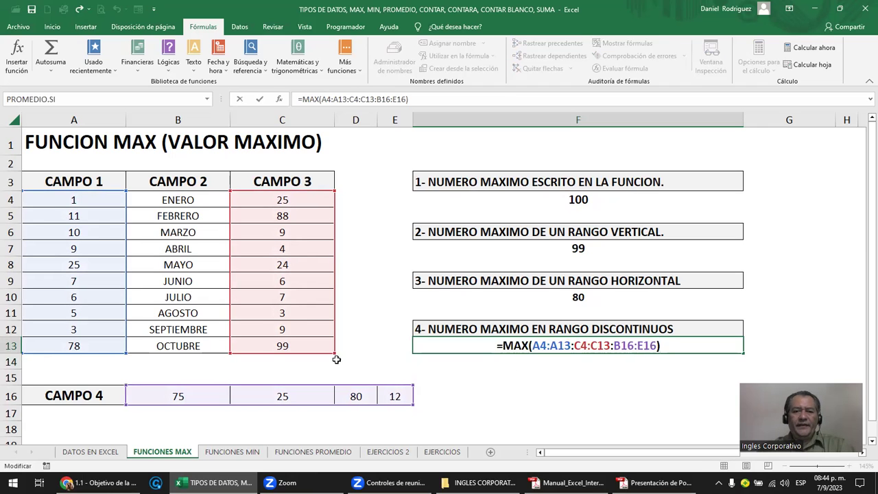
drag(335, 353, 337, 259)
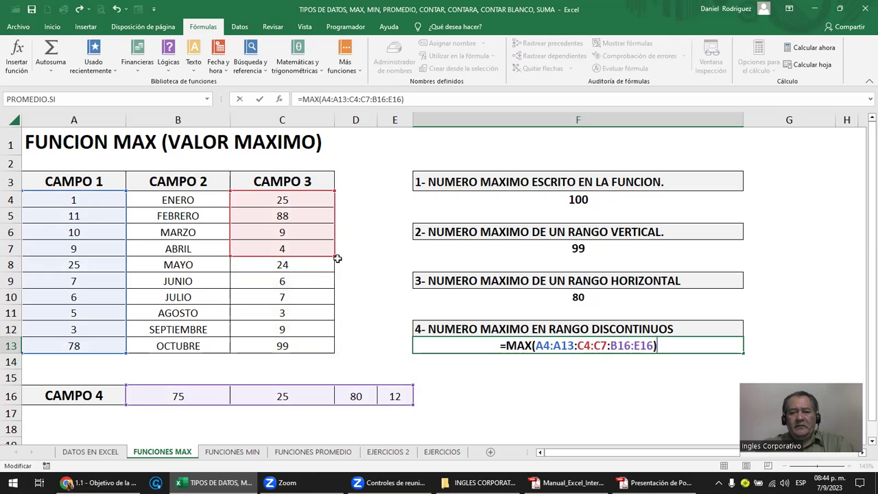
drag(413, 386, 334, 390)
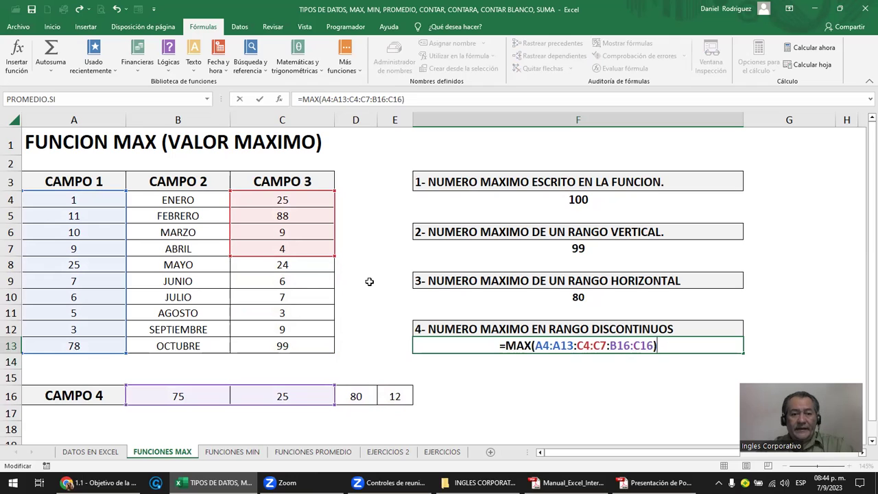
key(Return)
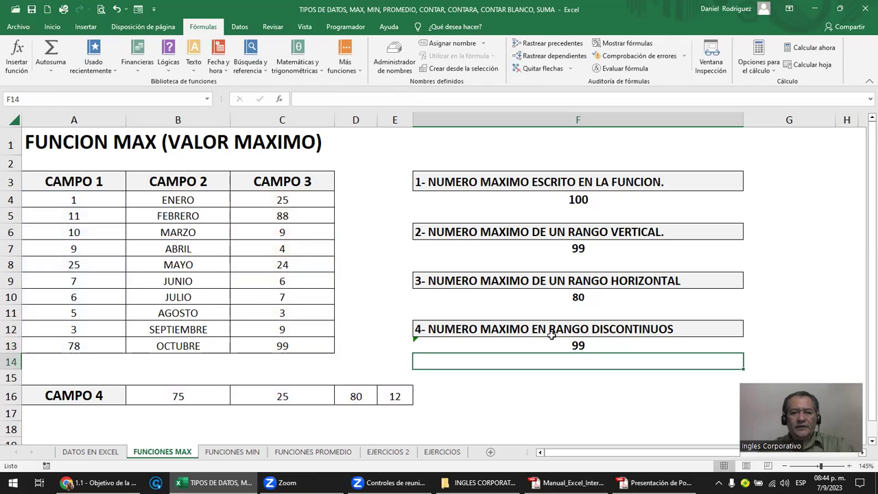
Undo the range reduction in the F13 formula and check the ranges it references.
click(594, 345)
key(ctrl+z)
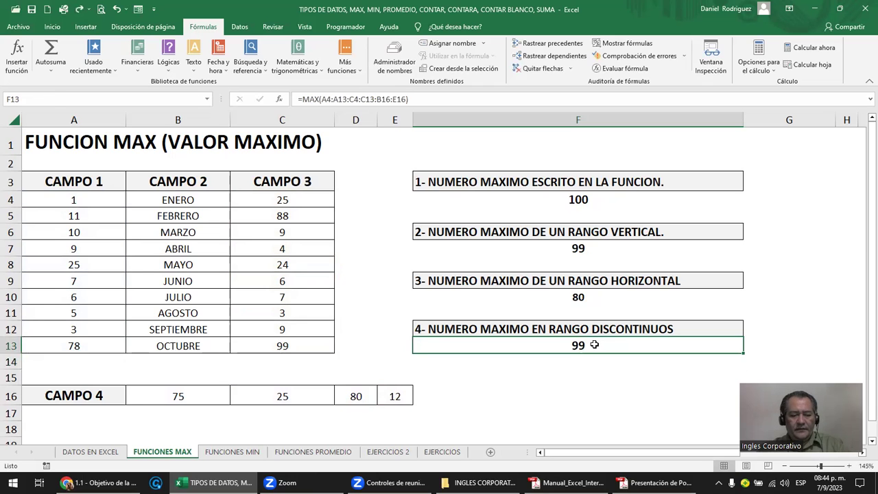
key(F2)
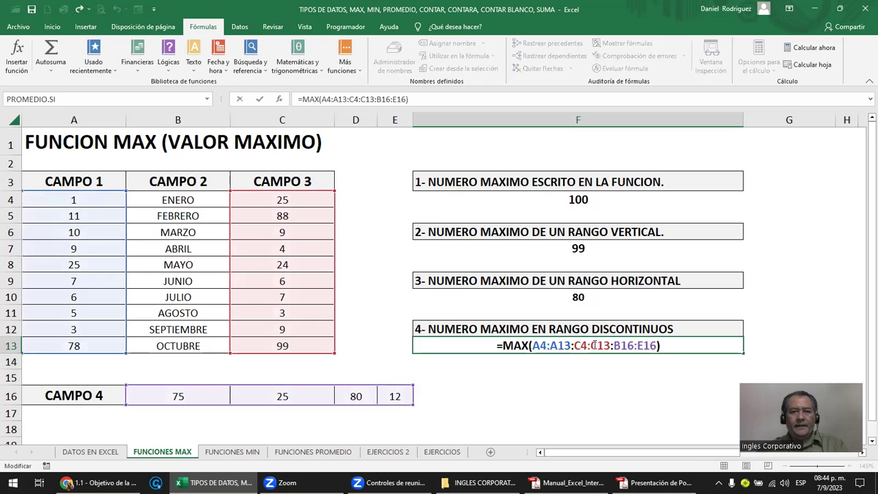
key(Escape)
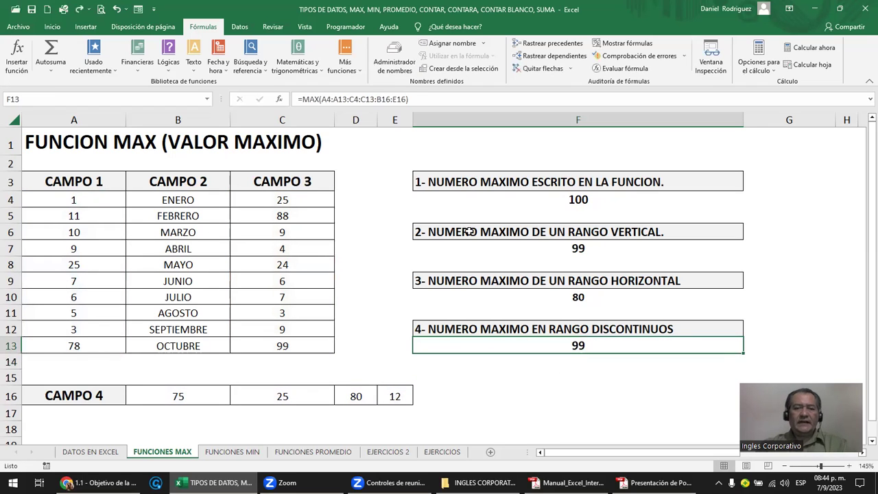
Review the four MAX case headings in F3, F6, F9 and F12.
click(456, 182)
click(454, 231)
click(467, 281)
click(481, 329)
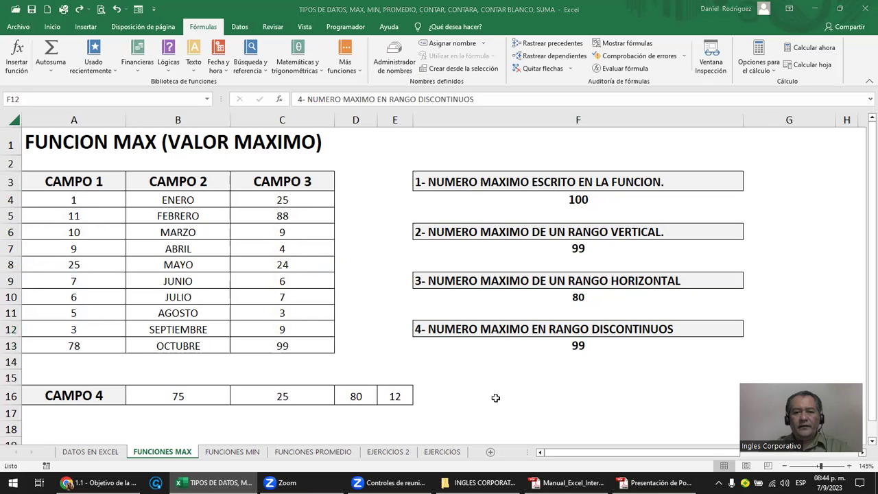
On the FUNCIONES MIN sheet, enter the formula =MIN(10;52;25;1) in F4 for the minimum of written numbers.
click(248, 451)
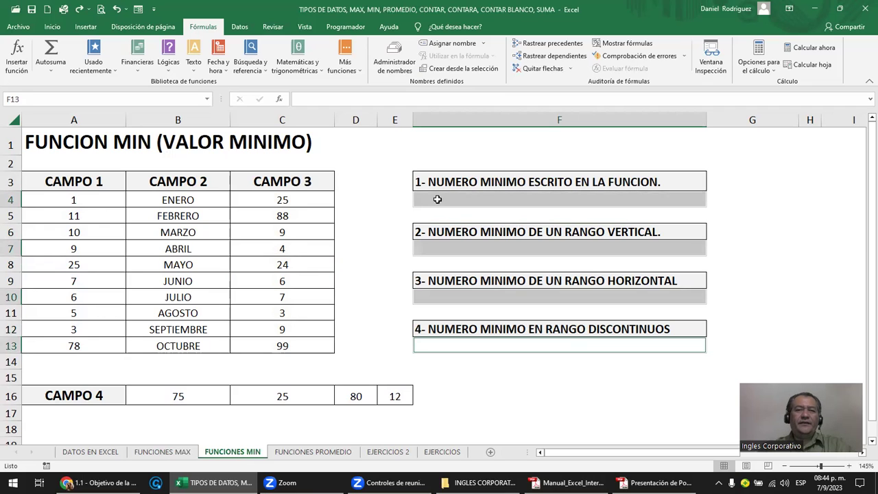
click(440, 201)
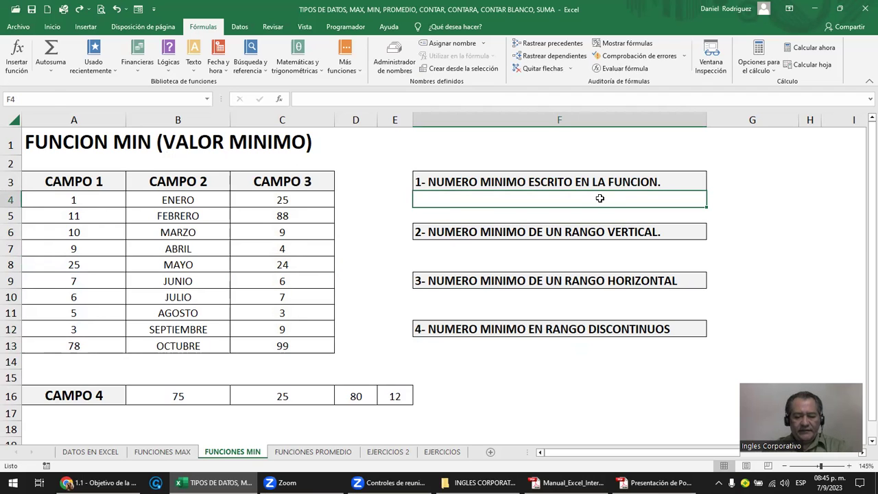
text(=minim)
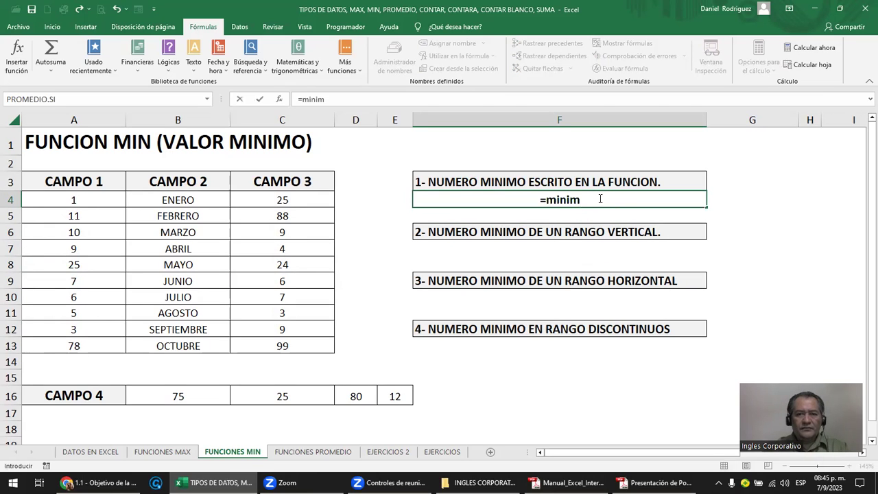
text(o)
key(BackSpace)
key(BackSpace)
key(BackSpace)
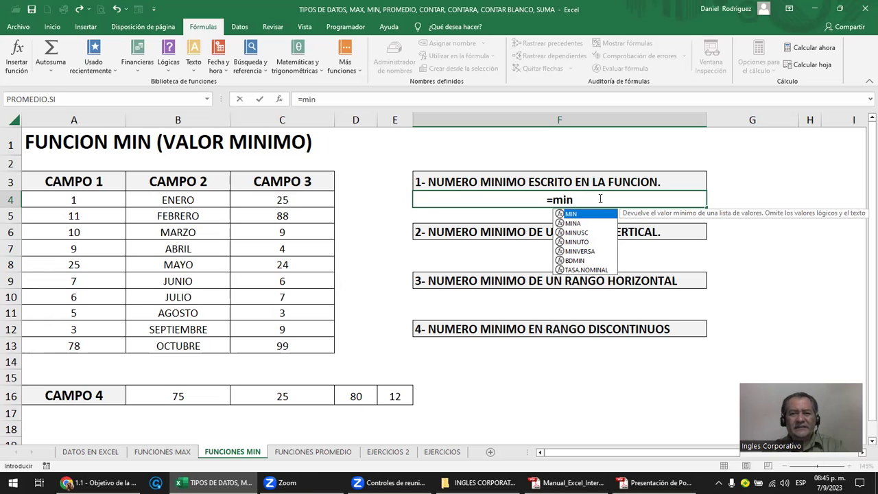
text((10;)
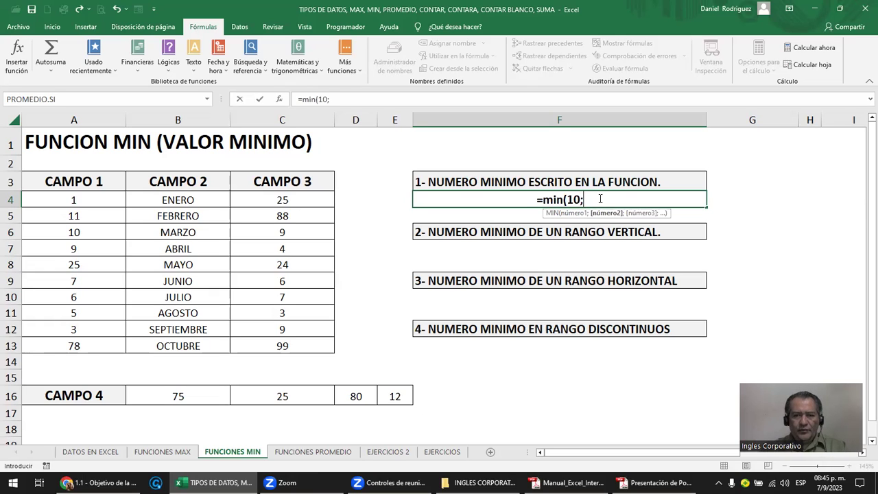
text(52)
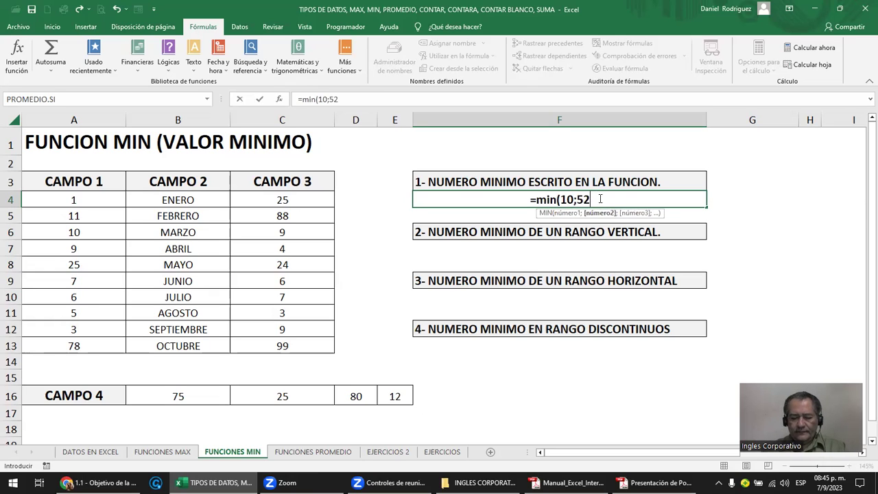
text(;25;)
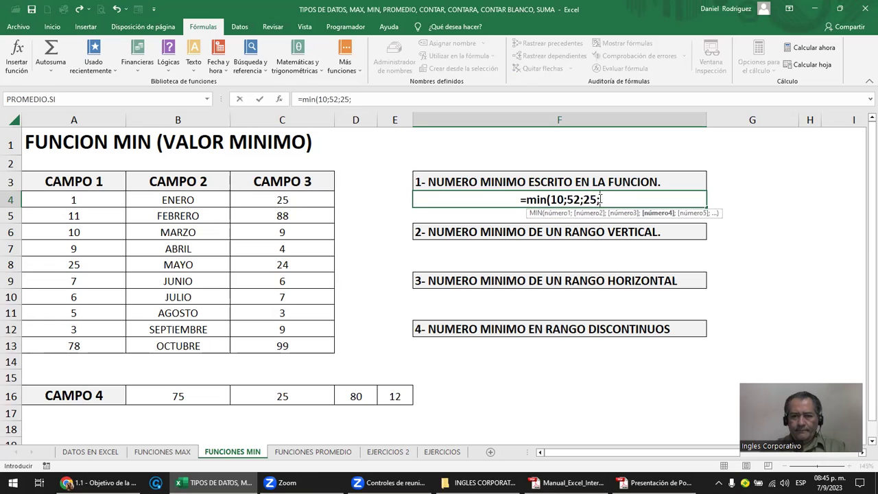
text(1)
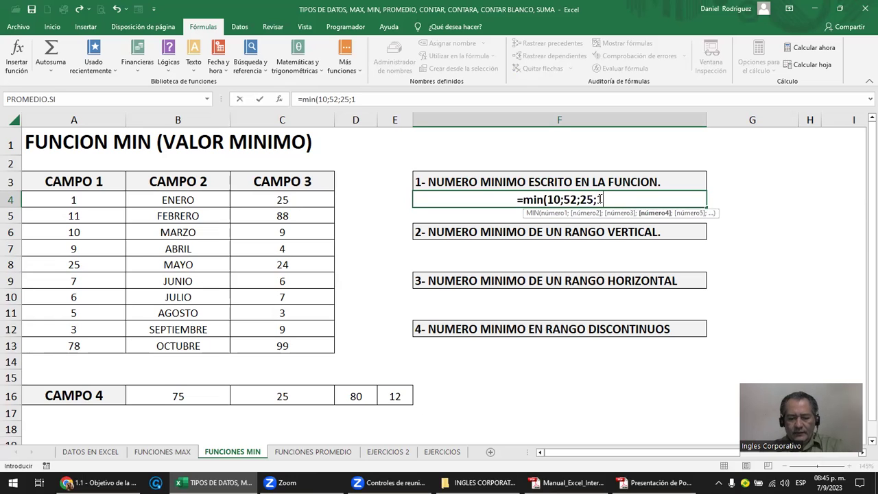
text())
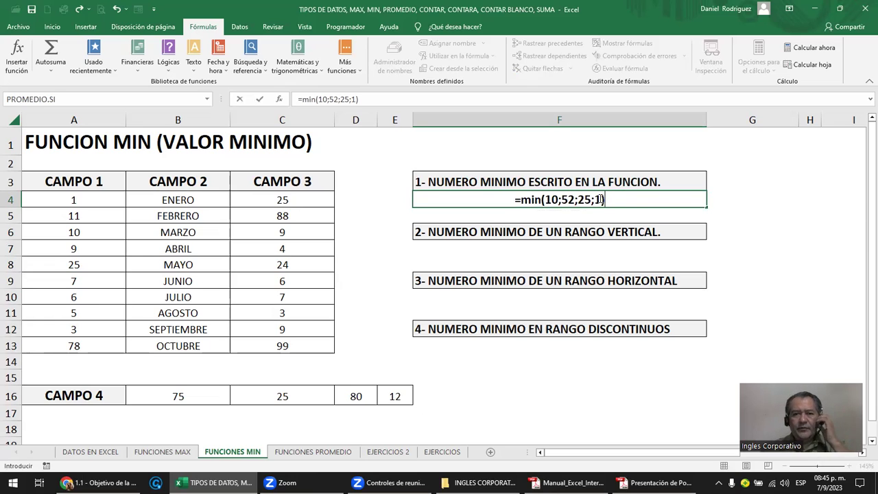
key(Return)
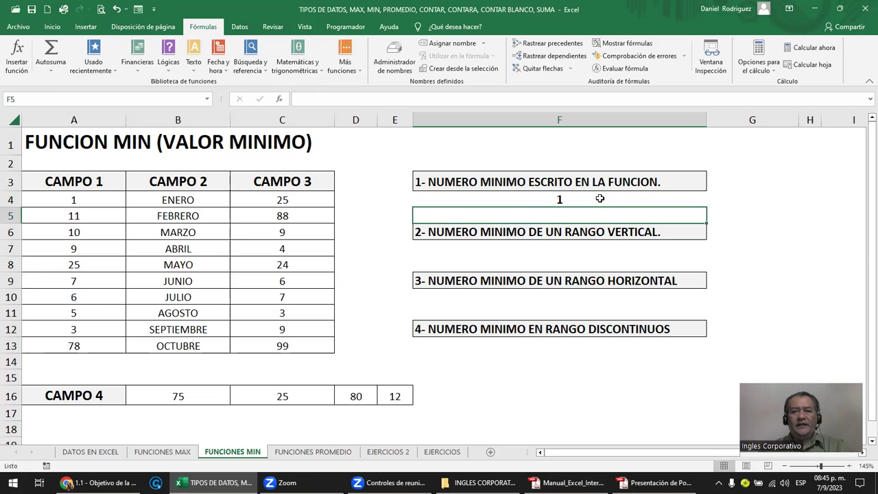
Add -25 as the fifth number of the MIN formula in F4 and review its arguments.
click(595, 199)
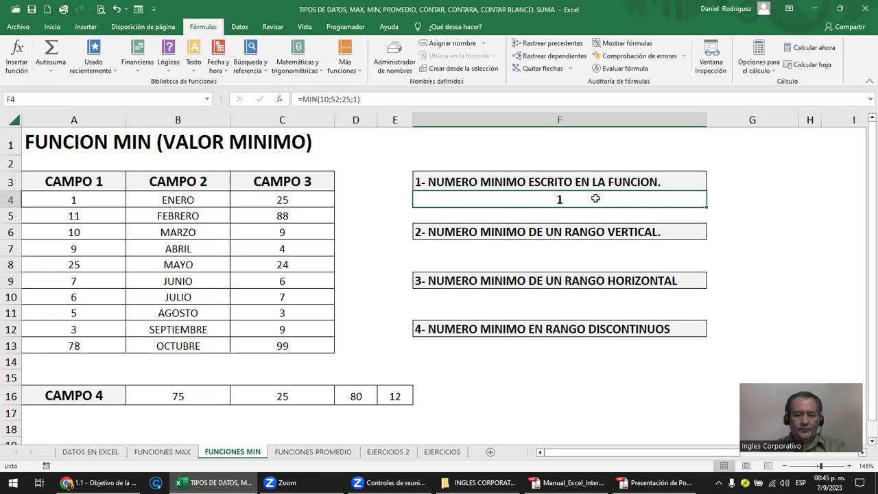
double_click(596, 198)
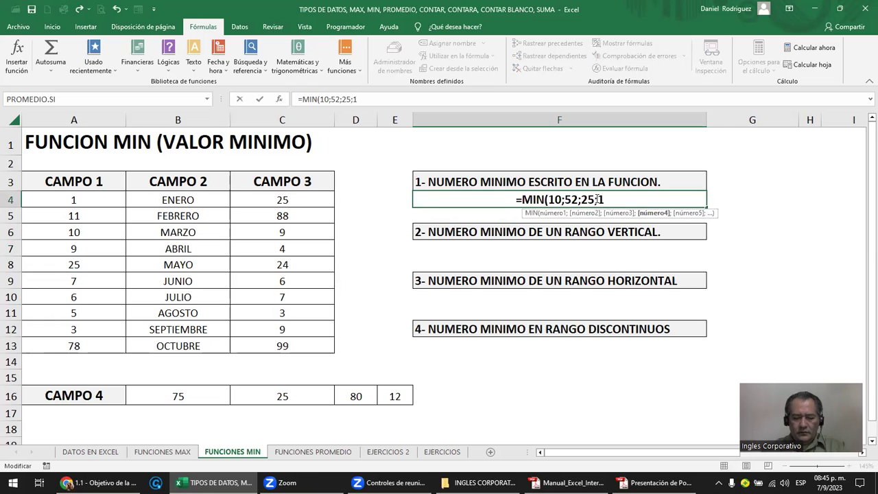
text(;-)
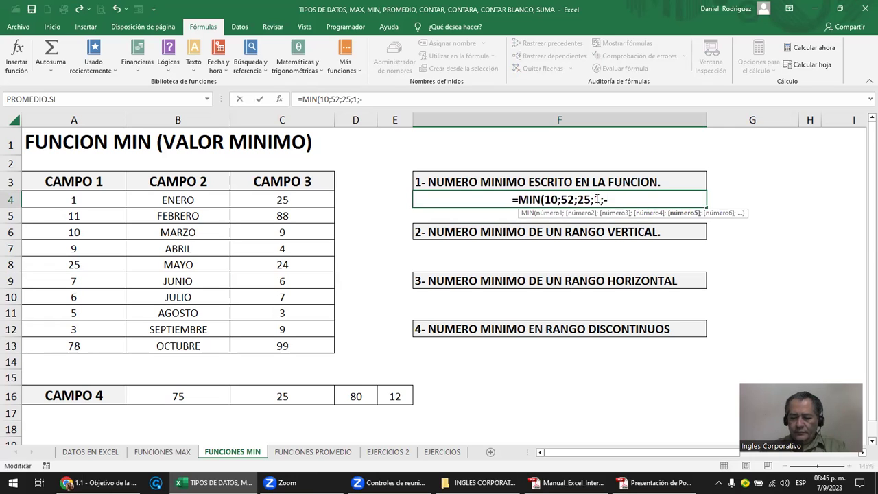
text(25))
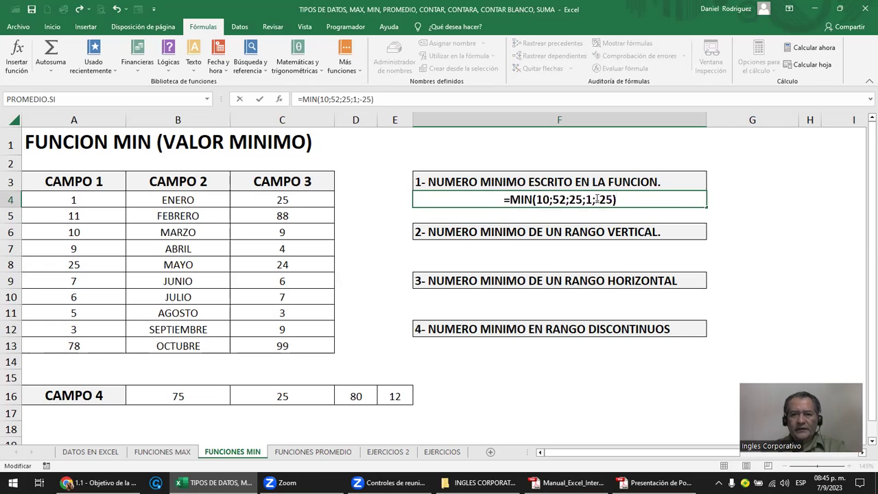
key(Return)
click(583, 199)
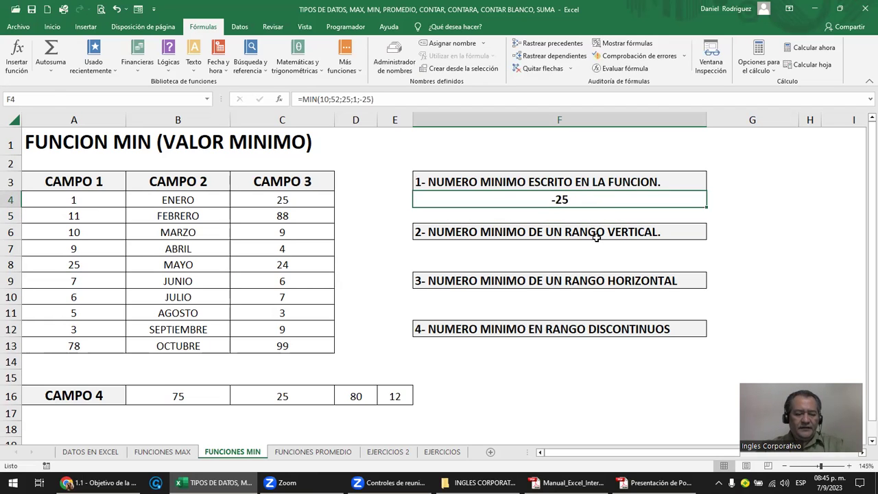
key(F2)
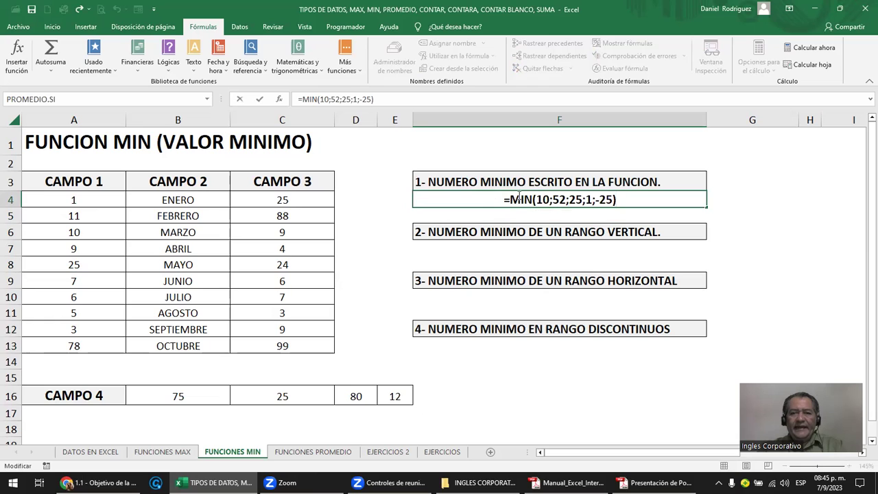
drag(536, 198, 614, 200)
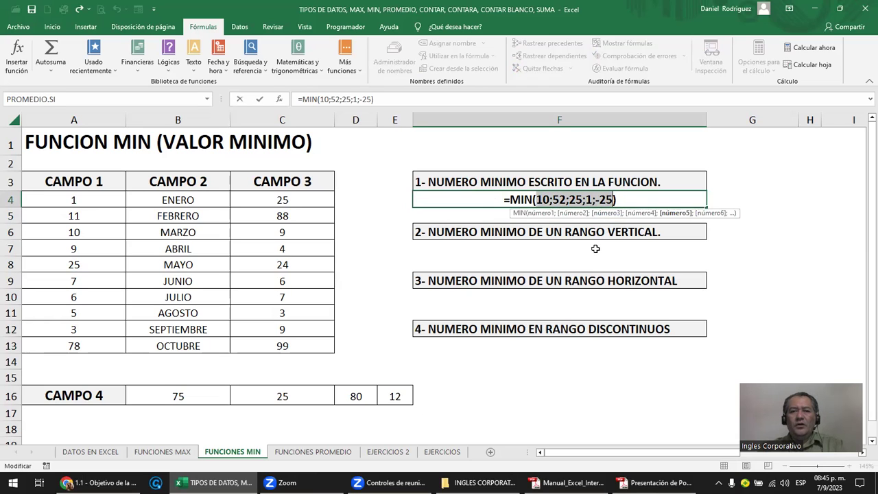
key(Return)
Enter the formula =MIN(A4:A13) in F7 for the minimum of the vertical CAMPO 1 range.
click(572, 247)
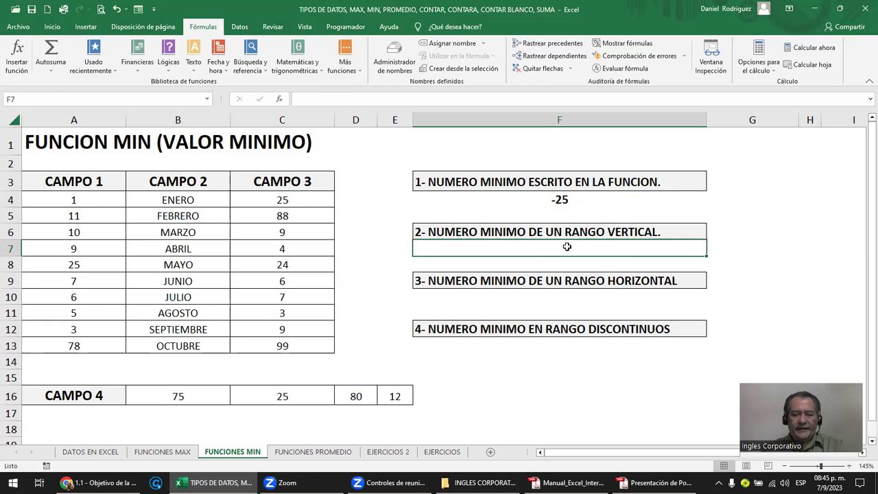
text(=min)
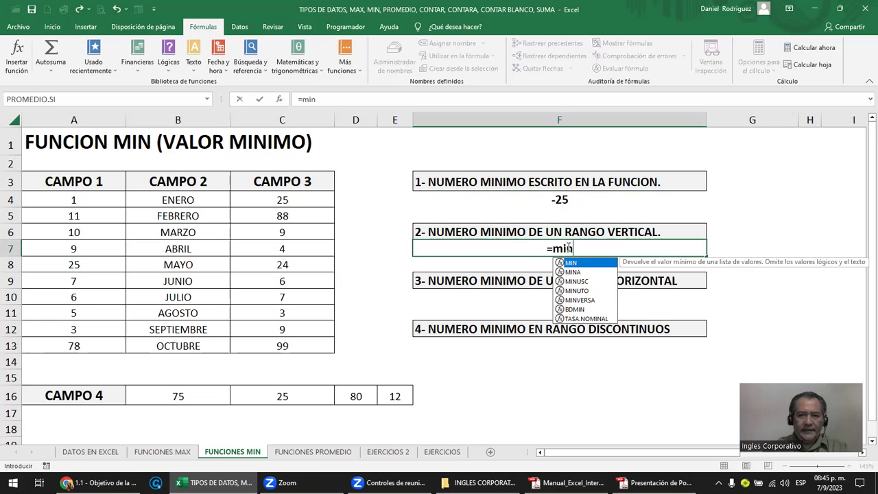
text(()
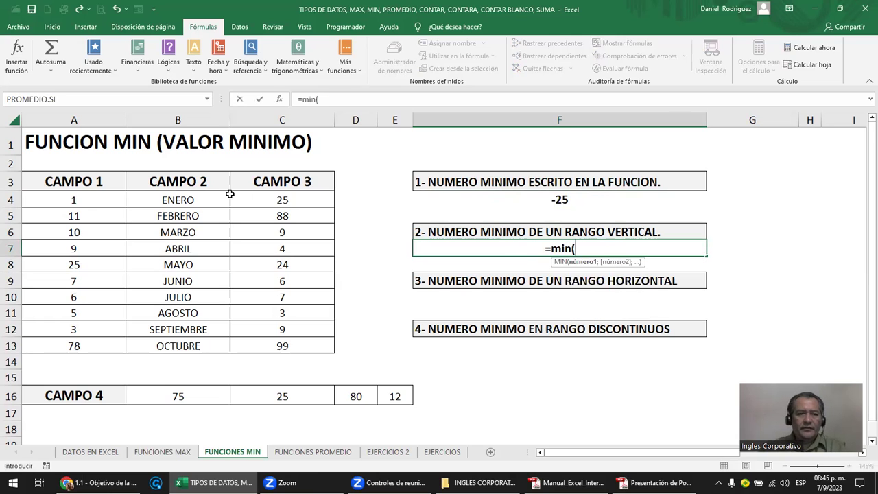
drag(84, 201, 81, 343)
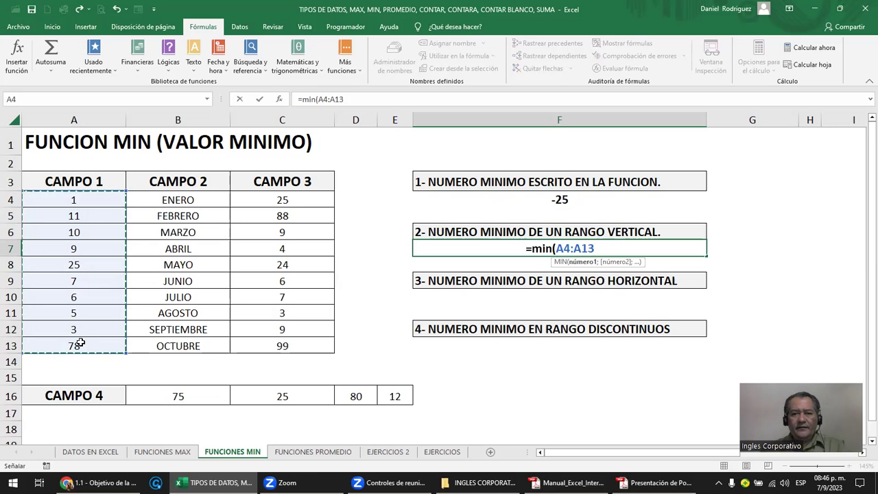
text())
key(Return)
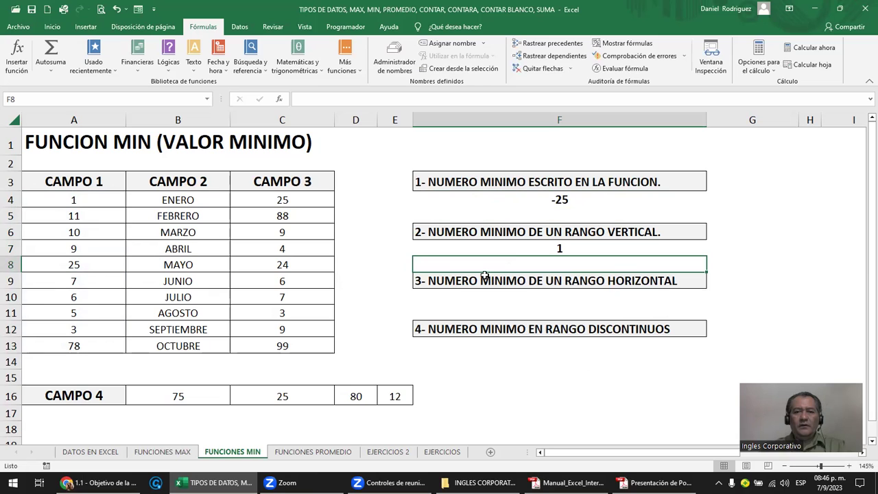
Set the first CAMPO 1 value, in A4, to 0.
click(80, 198)
text(0)
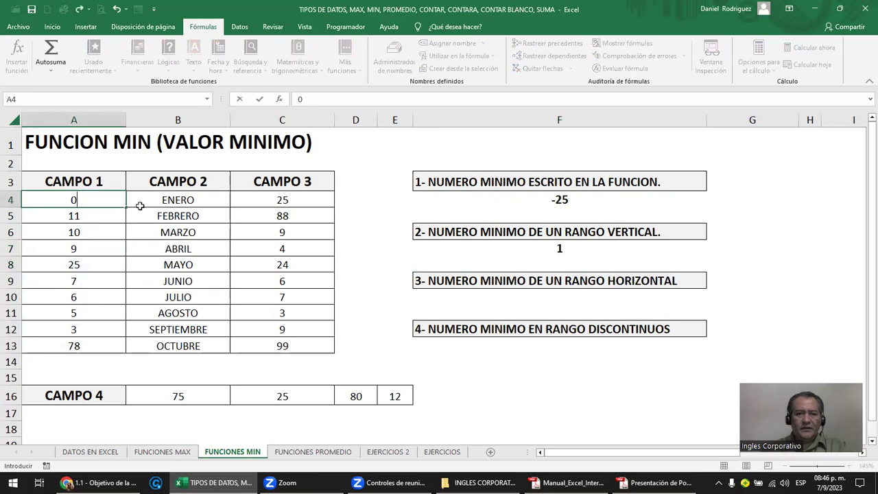
key(Return)
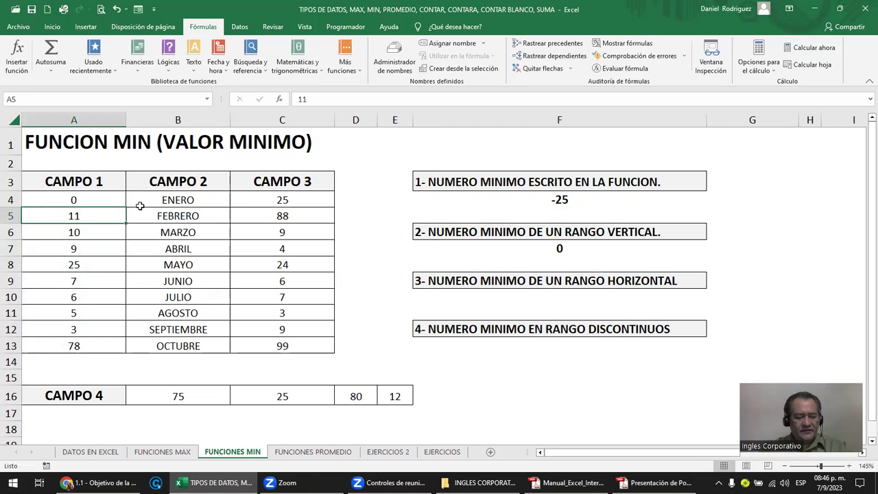
Enter the formula =MIN(B16:E16) in F10 for the minimum of the horizontal CAMPO 4 range.
click(512, 294)
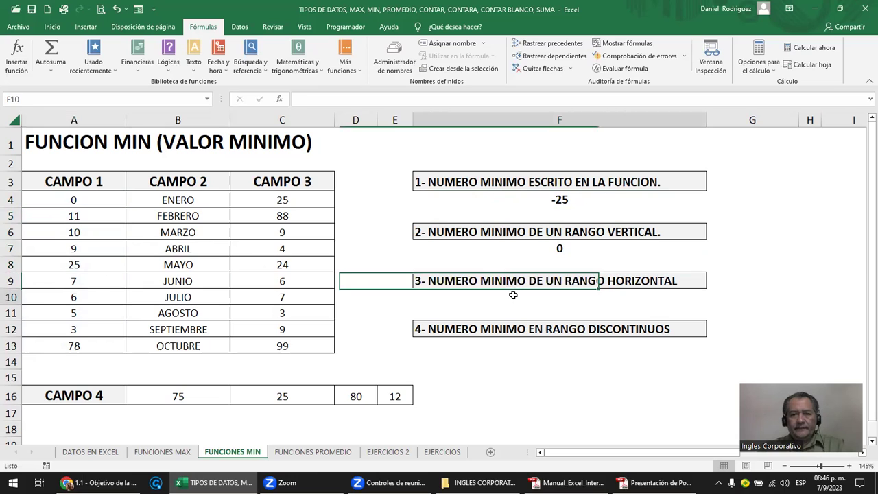
text(=)
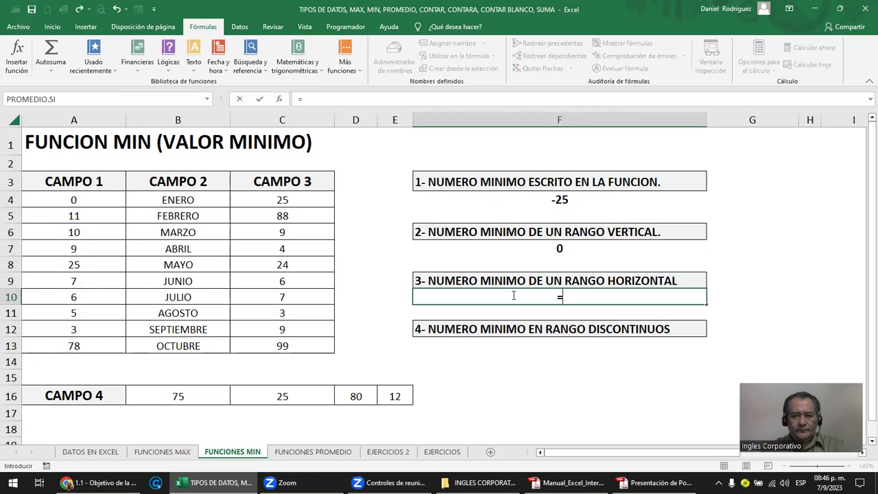
text(min)
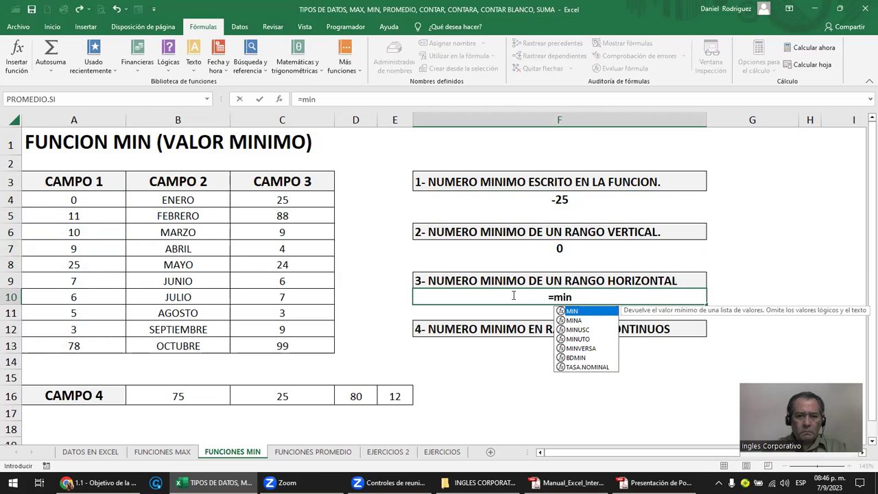
key(Tab)
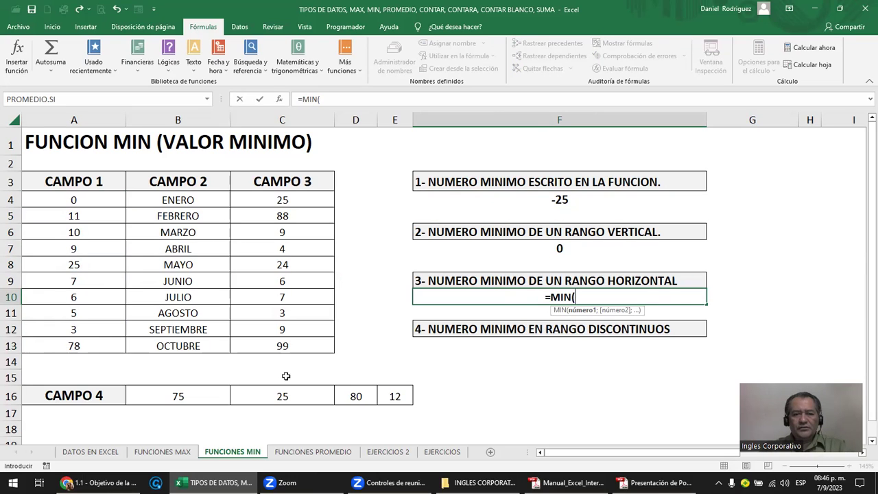
click(394, 395)
drag(395, 395, 206, 392)
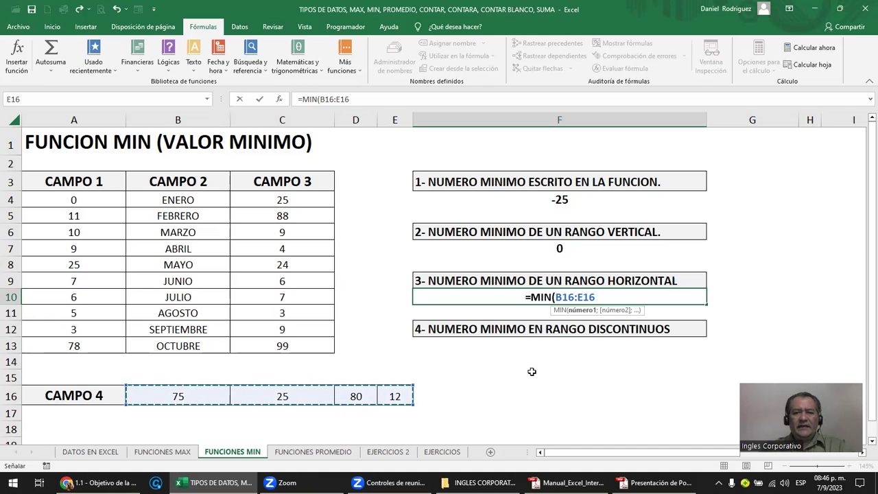
text())
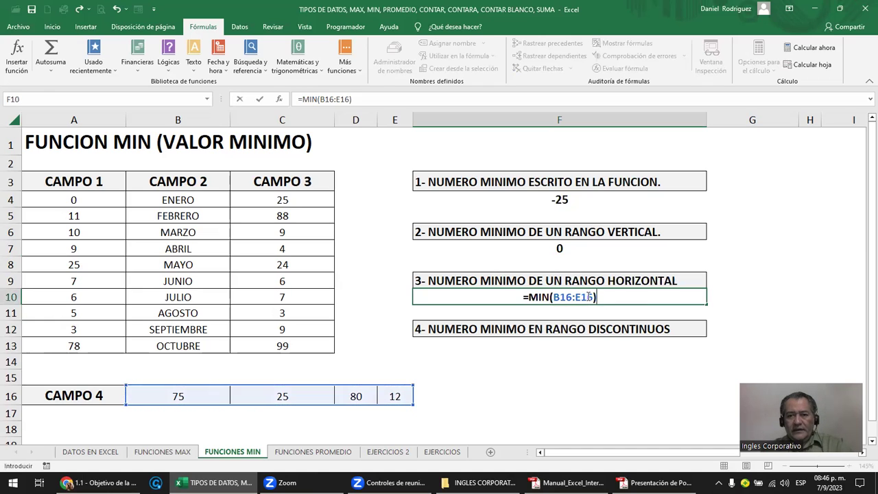
key(Return)
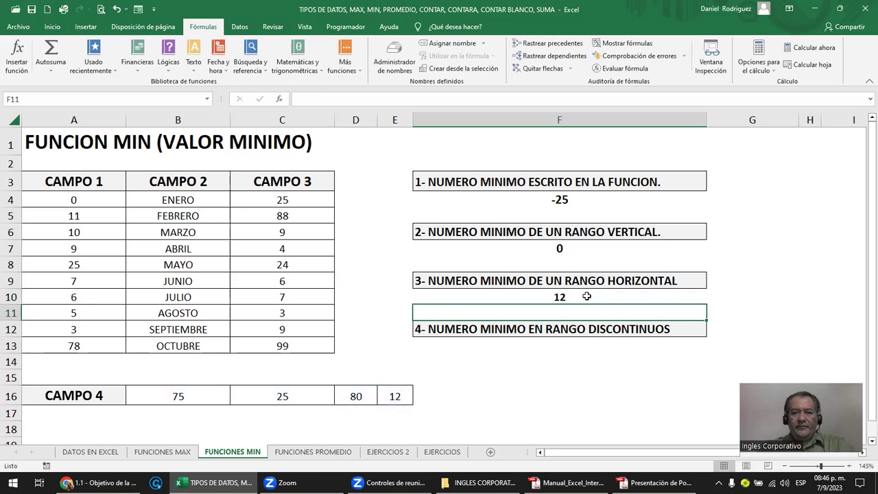
Set the CAMPO 4 values to -50 in C16 and 0 in B16, and check the horizontal minimum in F10.
click(300, 397)
text(-50)
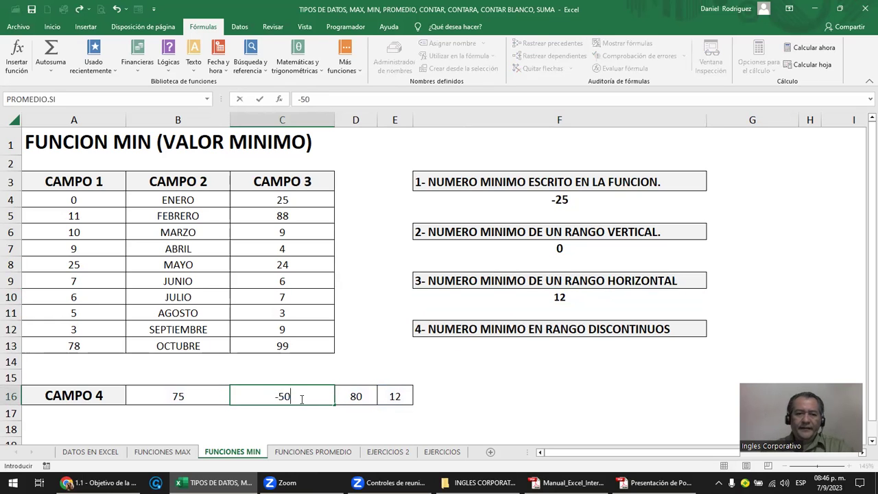
key(Return)
key(Up)
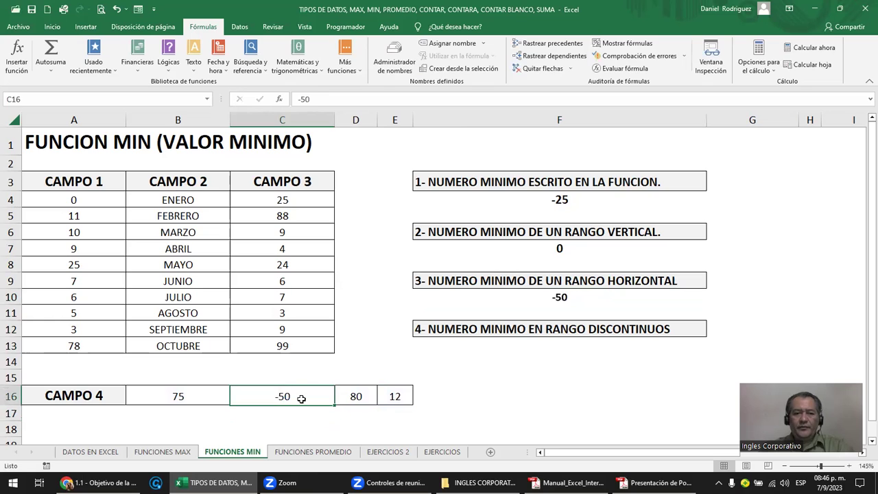
key(Left)
text(0)
key(Return)
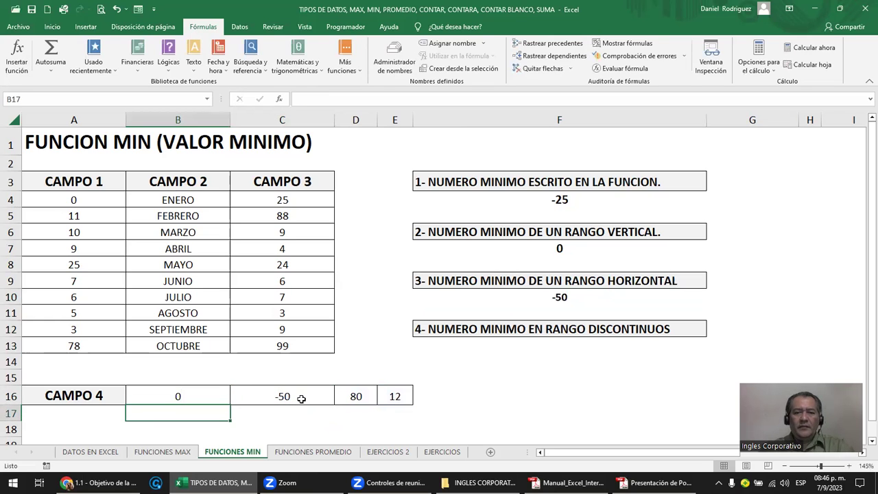
click(576, 295)
Enter the formula =MIN(B16:E16:C4:C13:A4:A13) in F13 for the minimum across the CAMPO 4, CAMPO 3 and CAMPO 1 ranges.
click(518, 348)
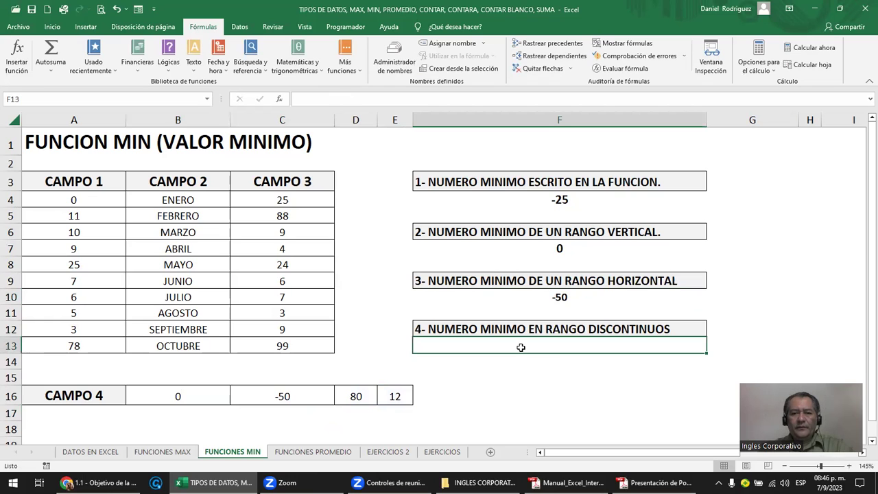
text(=)
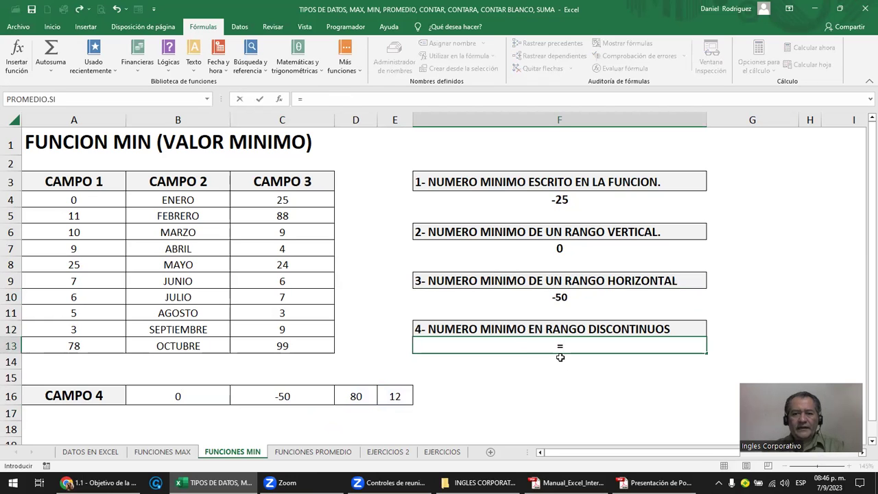
text(min)
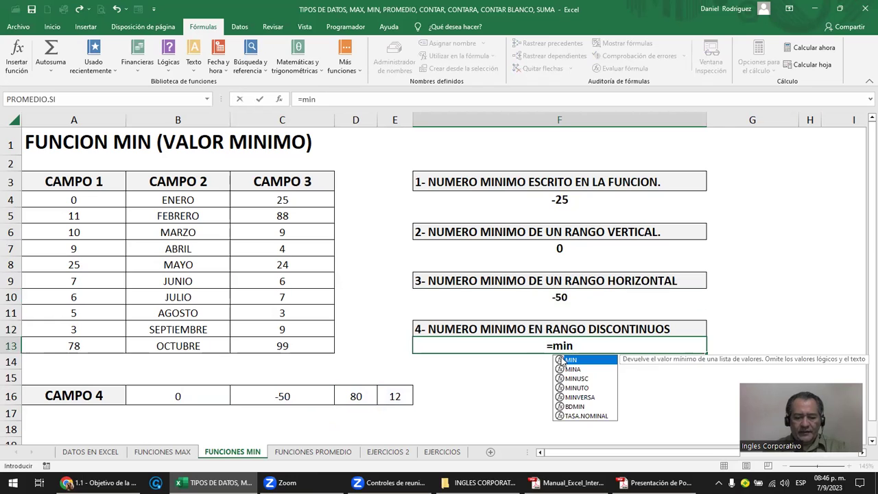
text(()
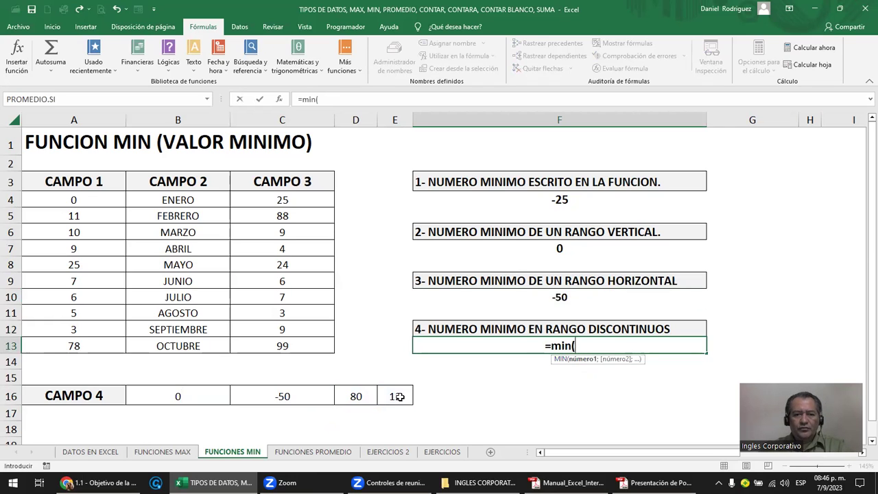
drag(399, 397, 191, 397)
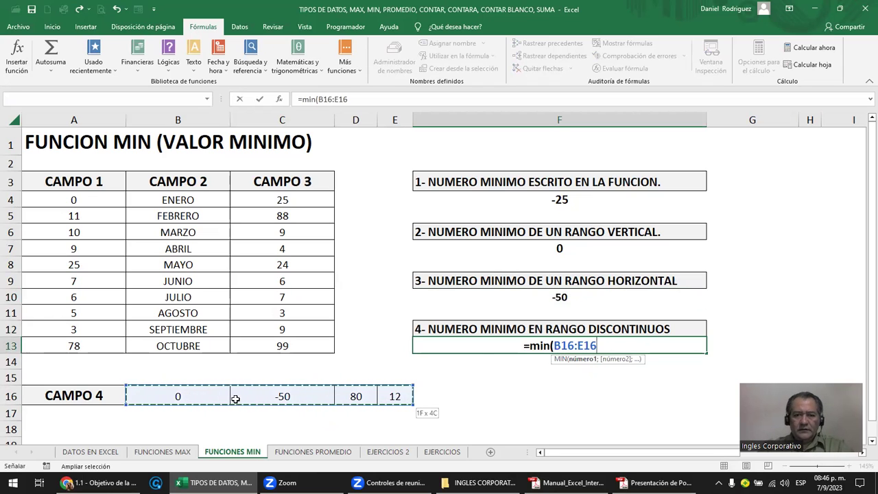
click(611, 345)
text(:)
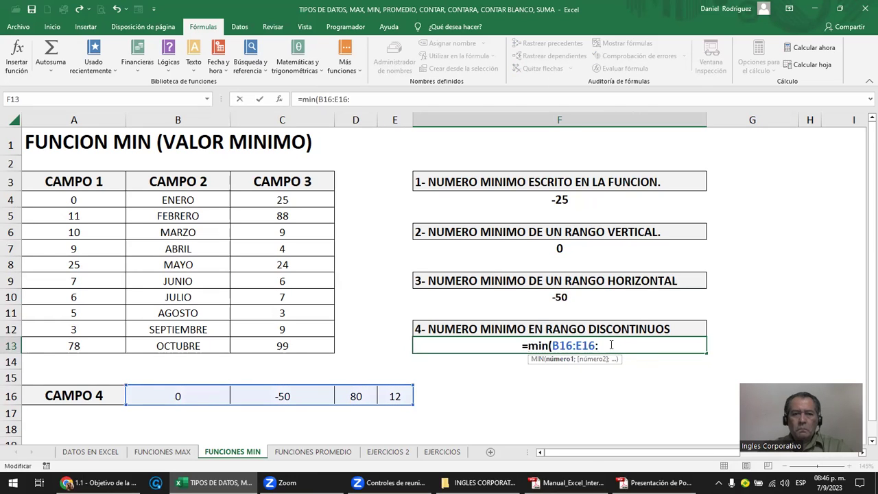
drag(298, 204, 298, 347)
click(624, 347)
text(:)
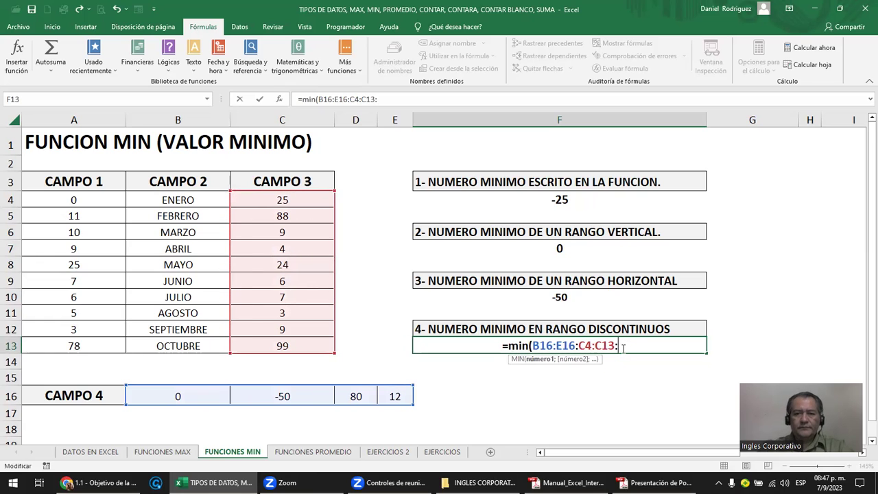
drag(91, 199, 78, 346)
text())
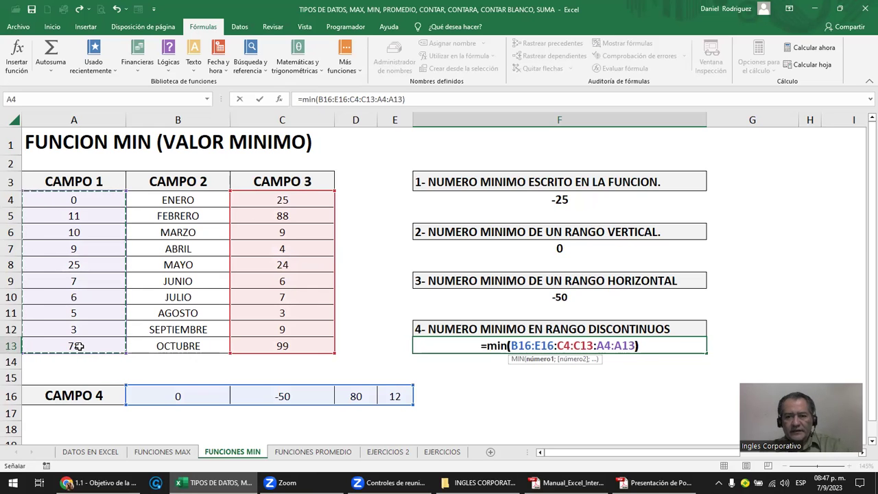
key(Return)
key(Up)
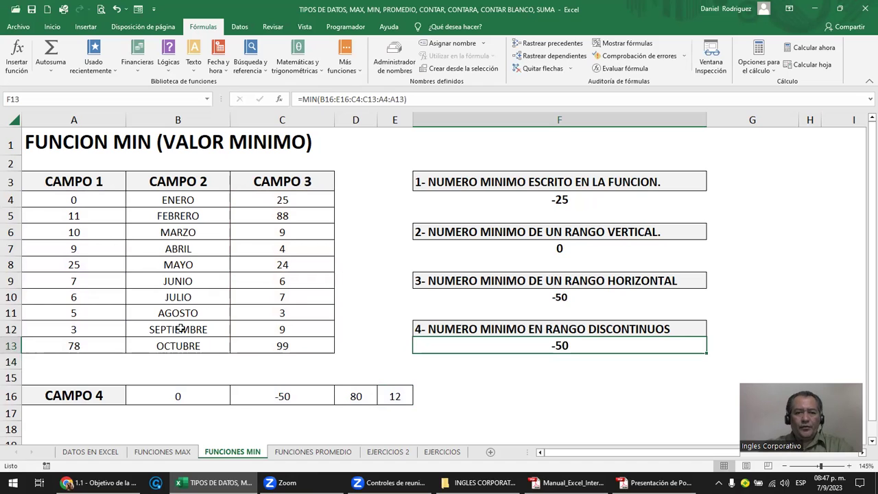
Set the CAMPO 4 values to 25 in C16 and 1 in B16.
click(301, 397)
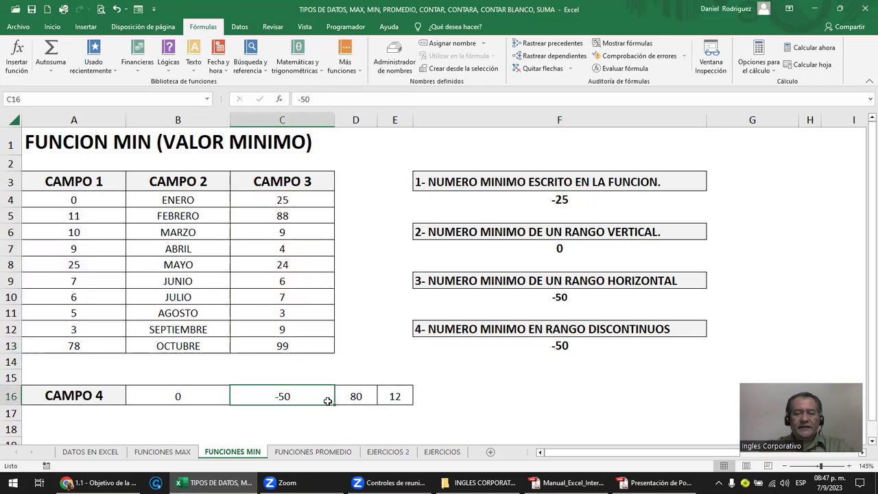
text(25)
key(Return)
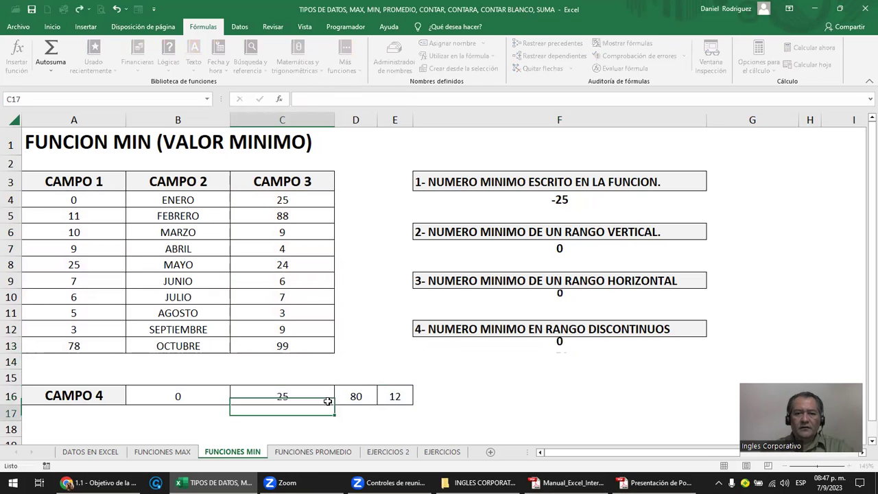
click(578, 300)
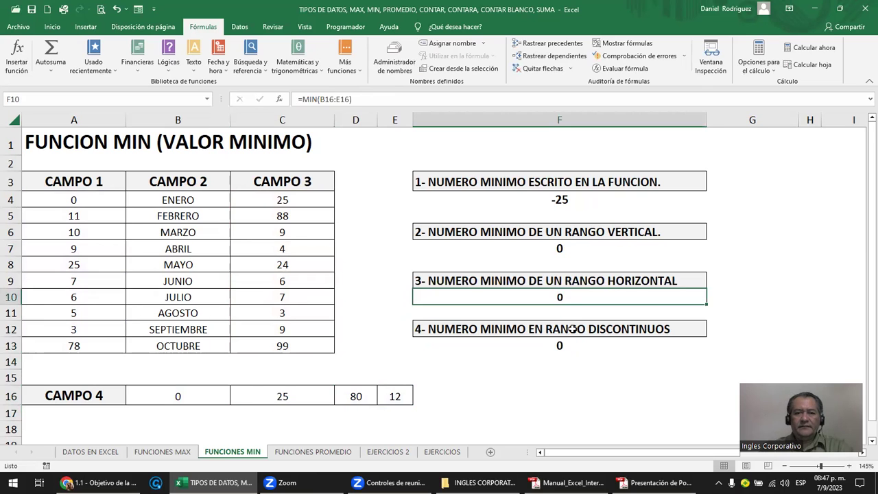
click(190, 401)
text(1)
key(Return)
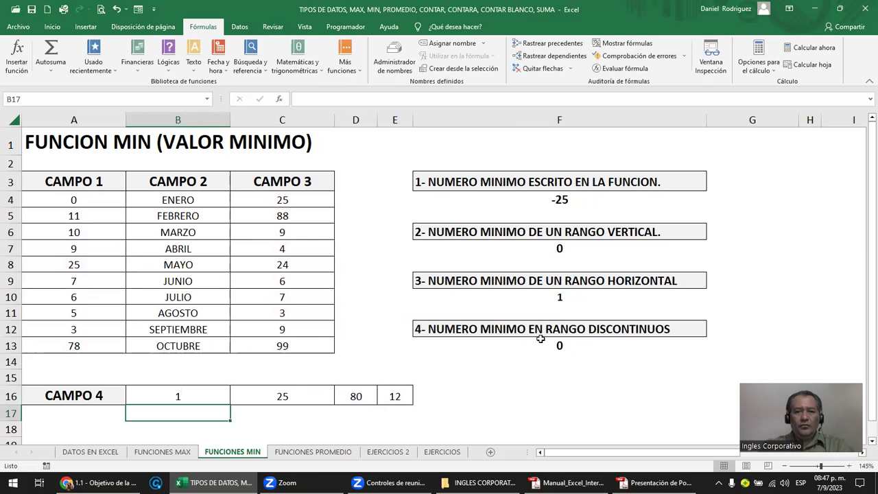
Compare the horizontal range minimum in F10 with the discontinuous ranges minimum in F13.
click(562, 346)
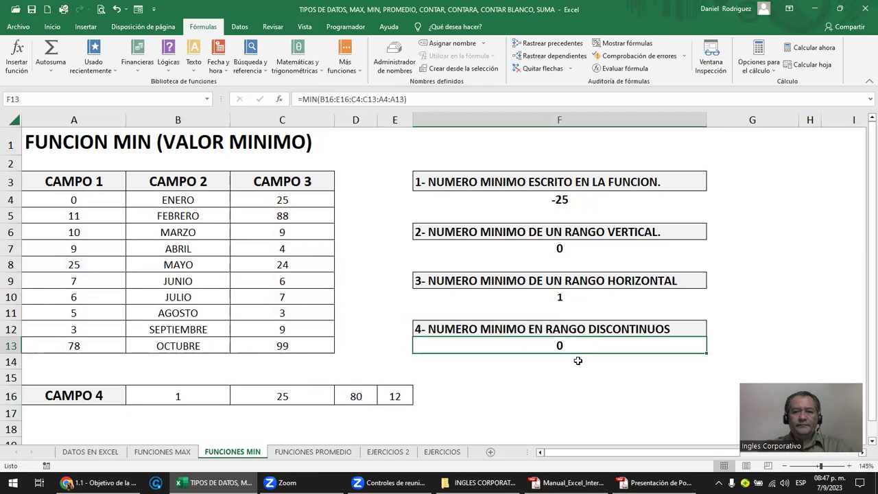
click(566, 299)
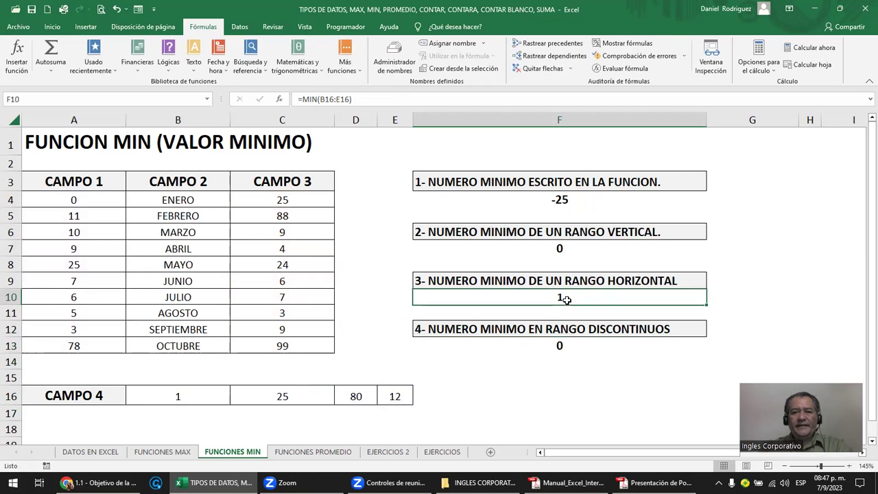
click(568, 346)
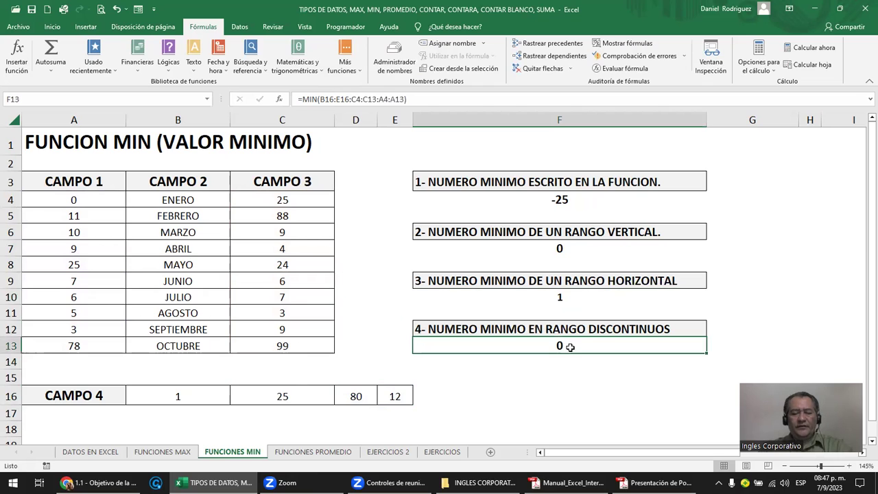
click(534, 295)
click(559, 347)
click(561, 301)
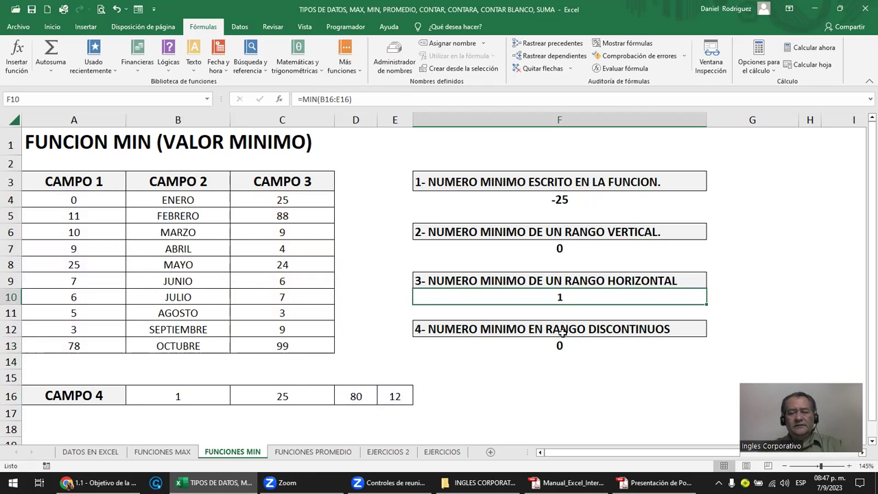
click(563, 349)
click(455, 284)
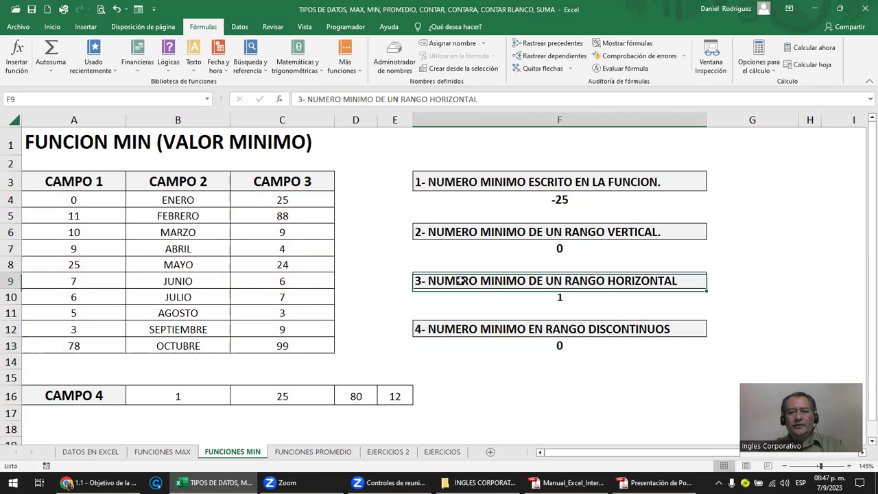
click(550, 345)
Examine which ranges the MIN formulas in F10 and F13 reference, and check the first CAMPO 1 value in A4.
double_click(569, 305)
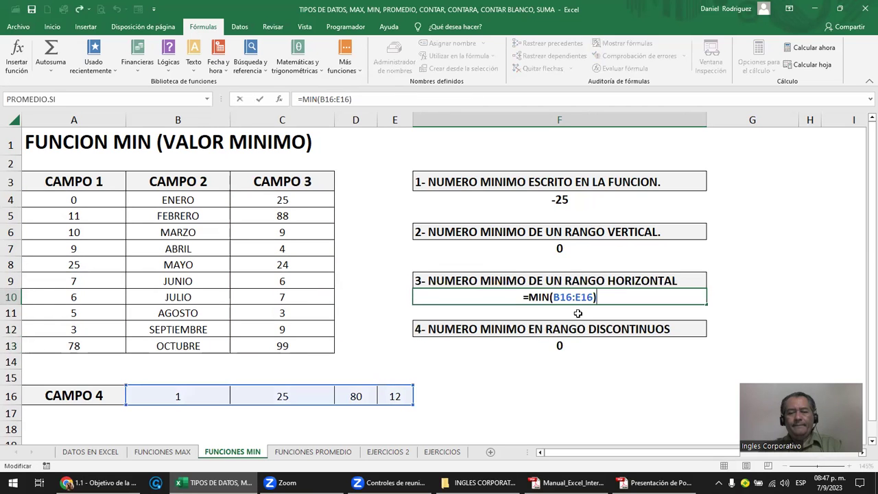
key(Escape)
click(564, 347)
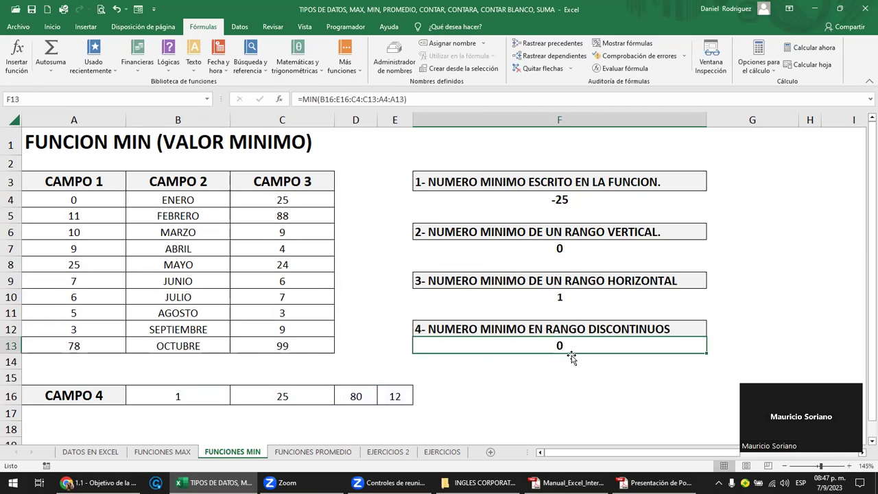
double_click(572, 357)
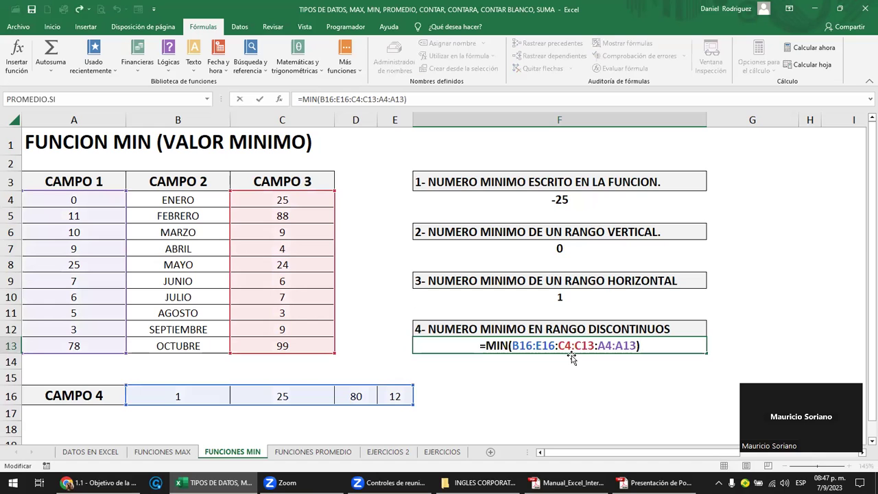
key(Escape)
double_click(566, 302)
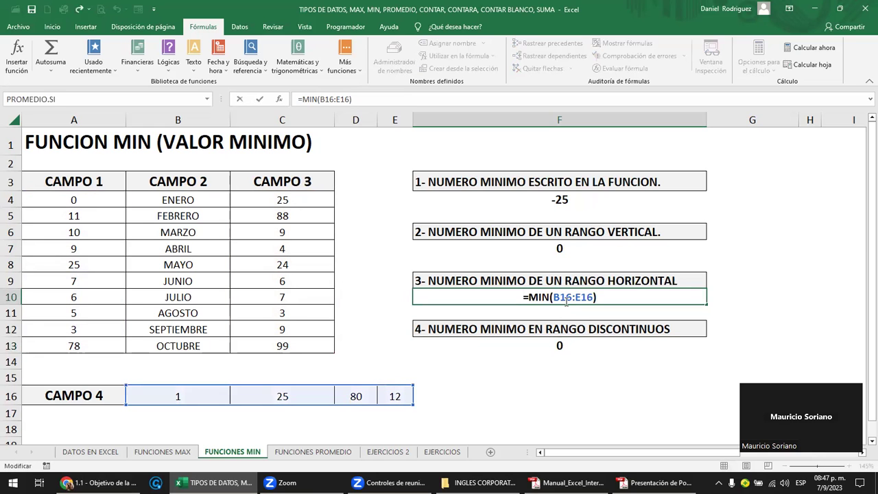
key(Escape)
click(571, 346)
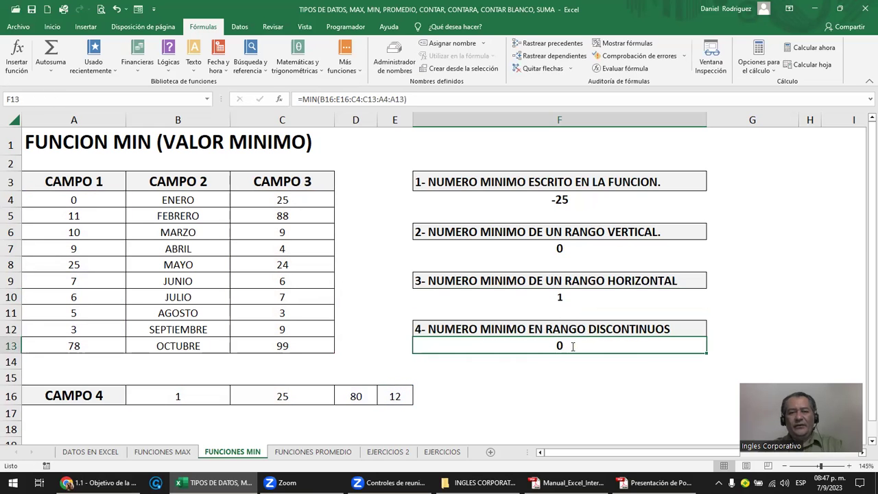
double_click(570, 347)
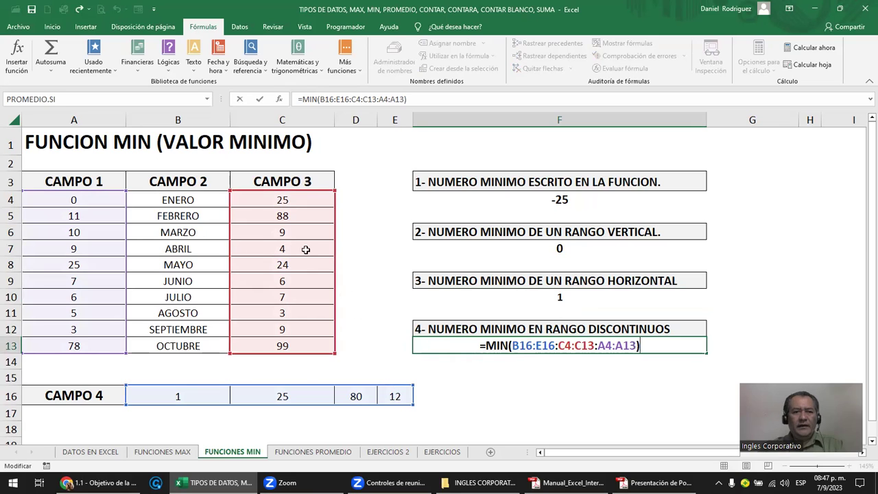
click(84, 202)
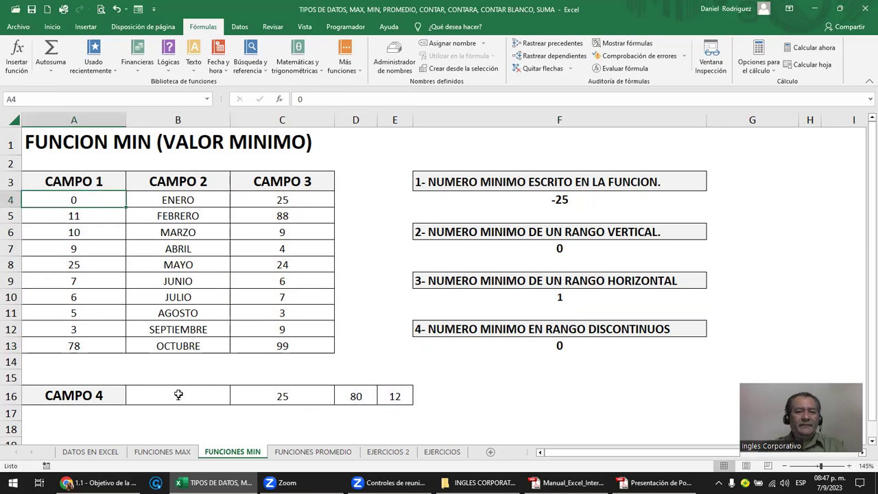
Highlight together the CAMPO 1, CAMPO 3 and CAMPO 4 values that make up the discontinuous ranges.
drag(84, 200, 79, 346)
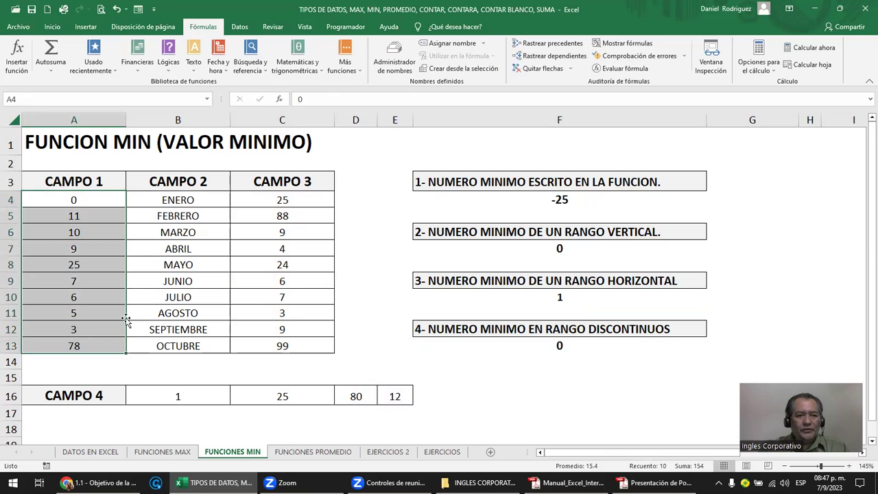
ctrl+drag(282, 200, 285, 248)
ctrl+drag(296, 314, 251, 363)
ctrl+drag(180, 396, 393, 395)
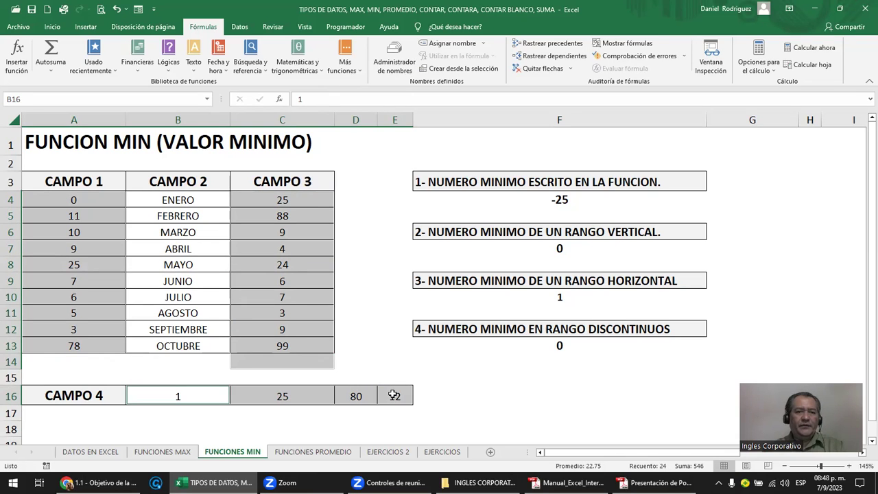
Set the CAMPO 4 value in D16 to 0.
click(351, 392)
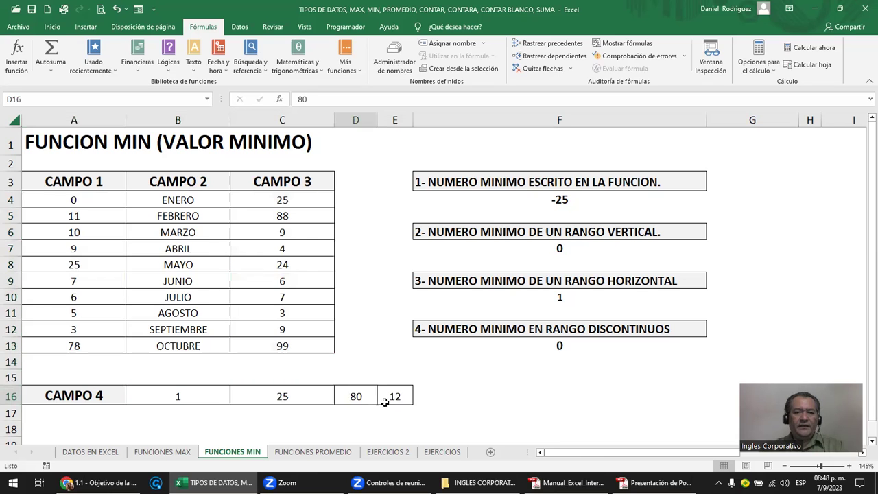
text(0)
key(Return)
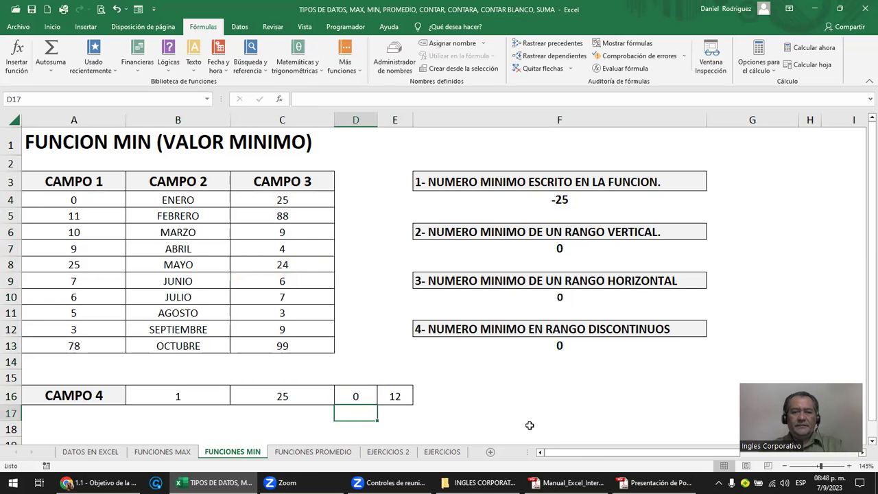
Compare the MIN formulas and results of the horizontal range in F10 and the discontinuous ranges in F13.
click(562, 347)
click(558, 301)
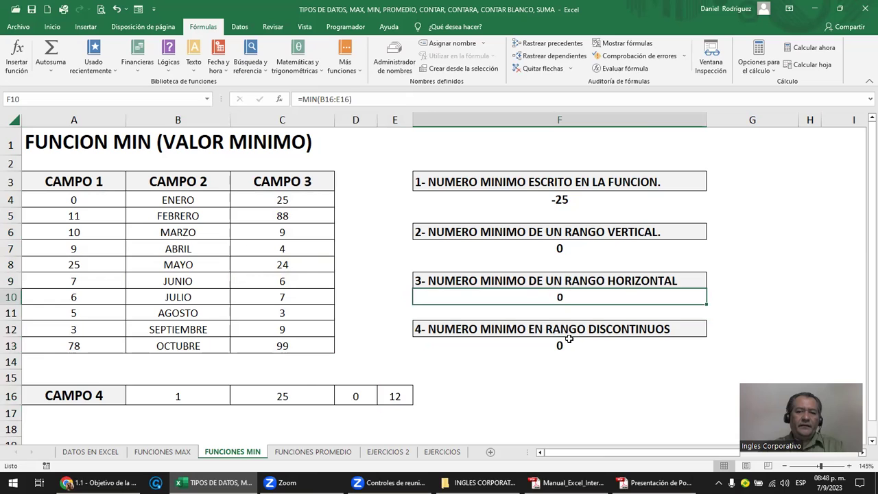
click(561, 344)
click(562, 296)
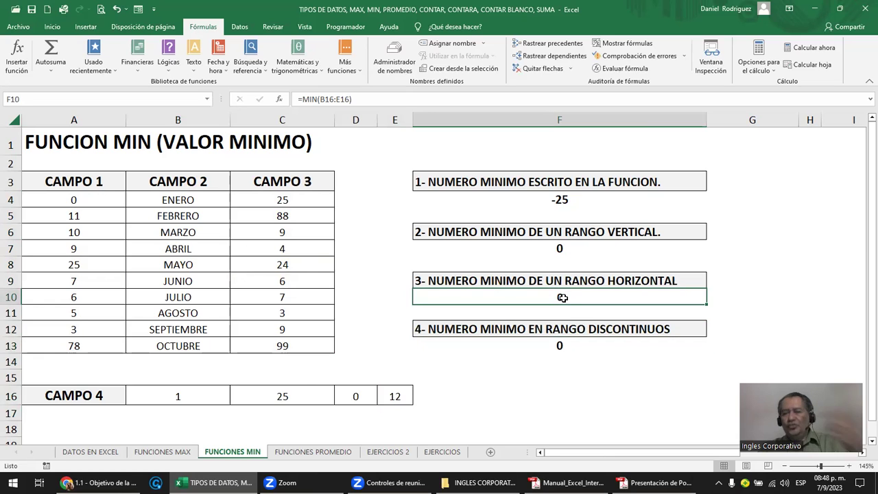
click(564, 346)
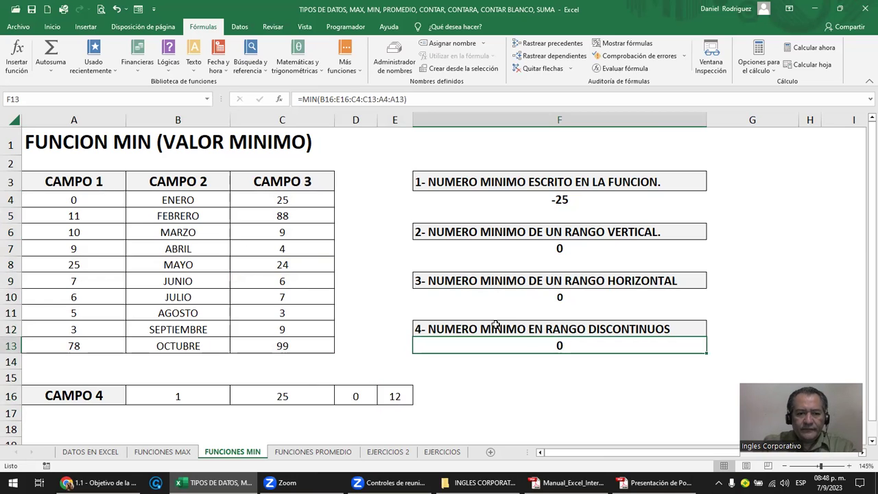
On the FUNCIONES PROMEDIO sheet, enter =PROMEDIO(100;25;50;75) in F4 to average numbers written in the function.
click(297, 451)
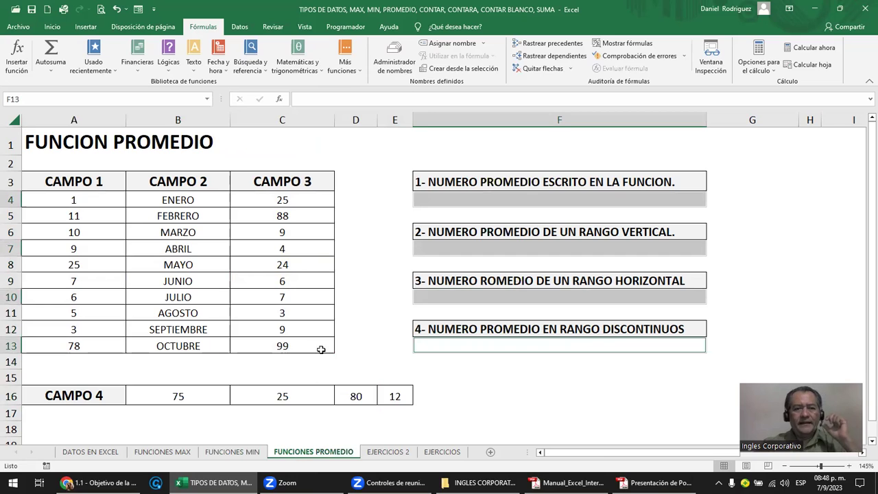
click(472, 202)
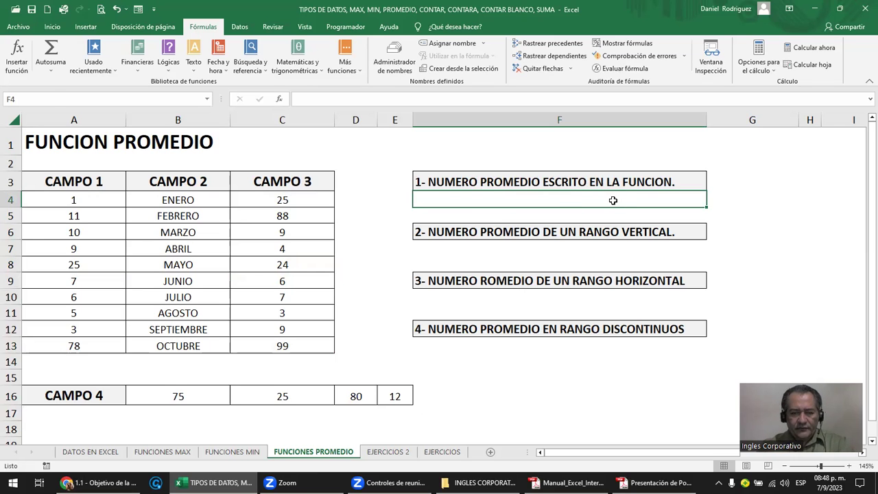
text(=promedi)
key(Tab)
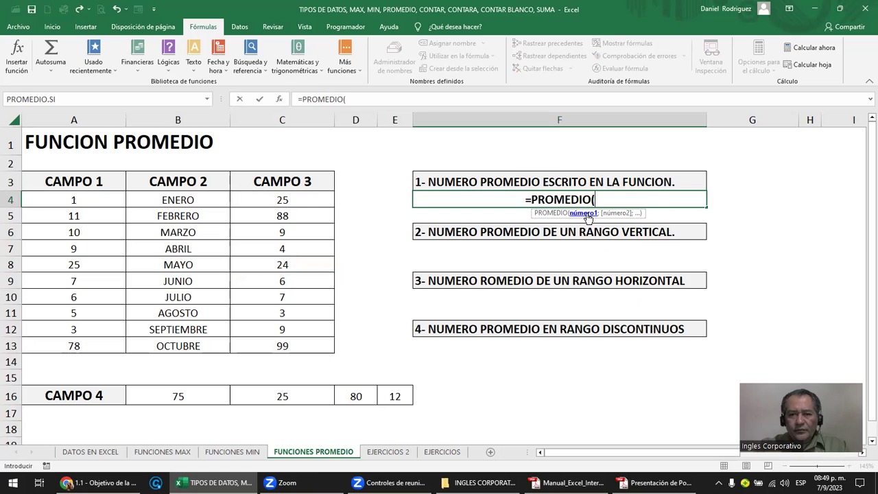
text(100)
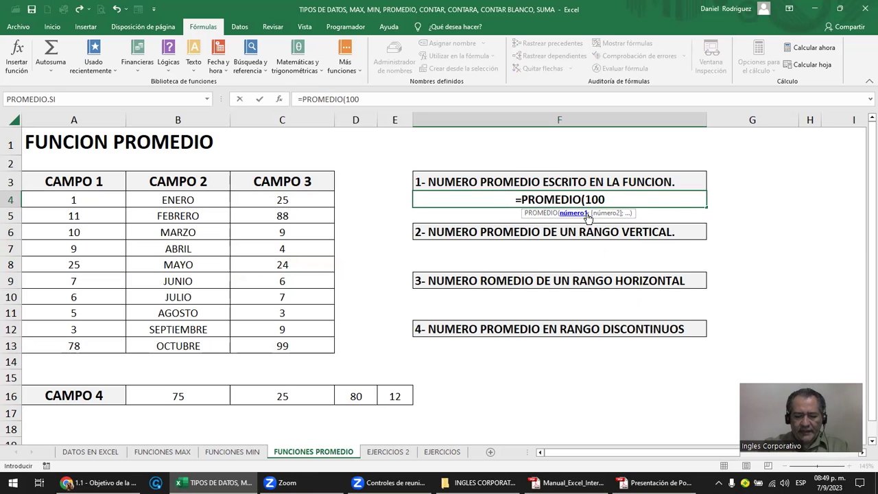
text(;)
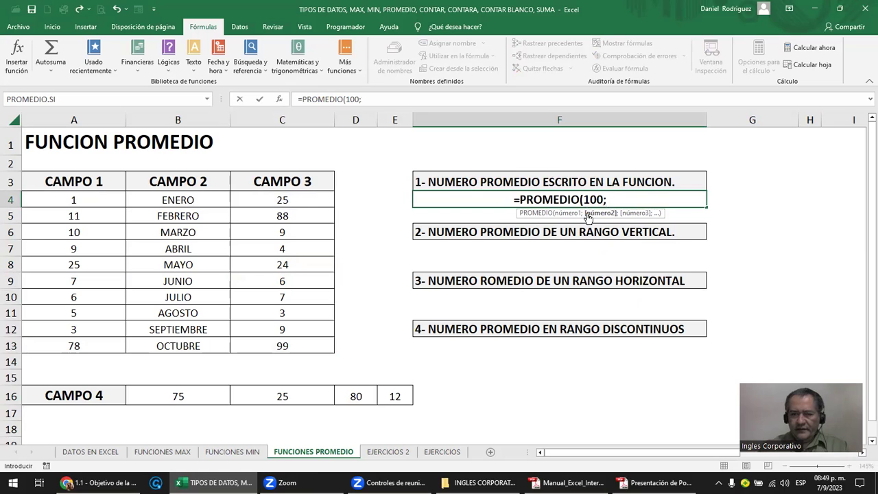
text(25;)
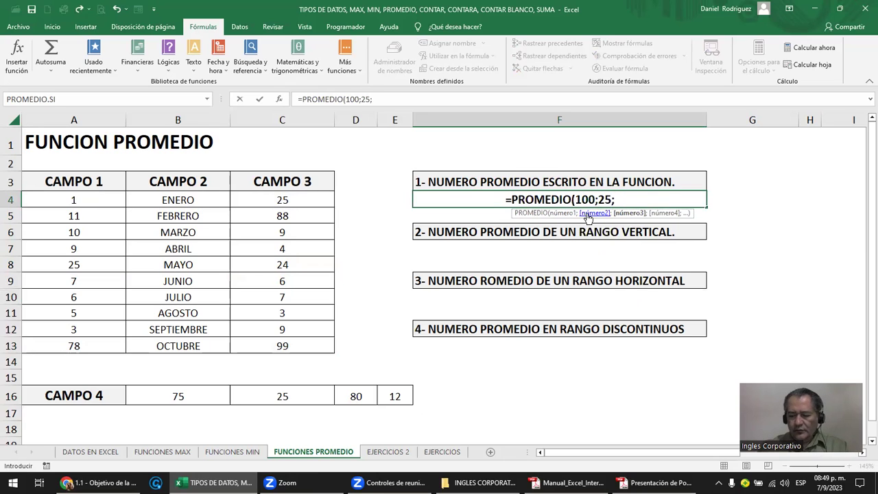
text(50;75)
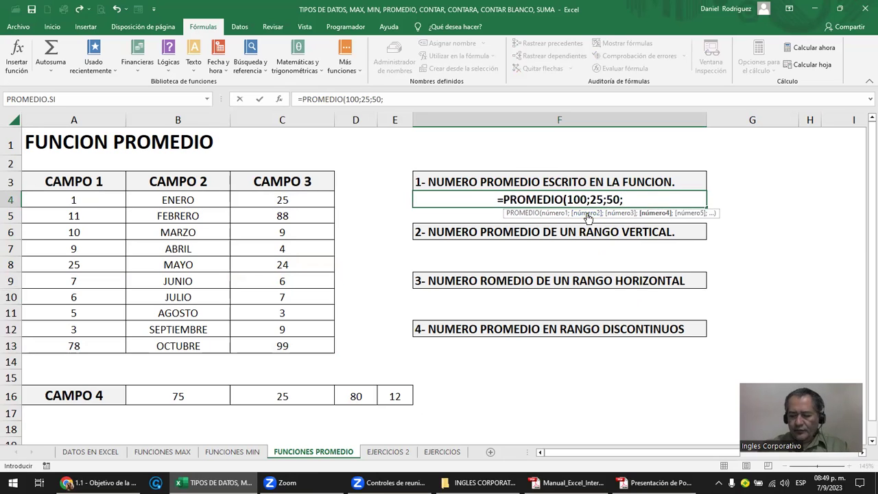
text())
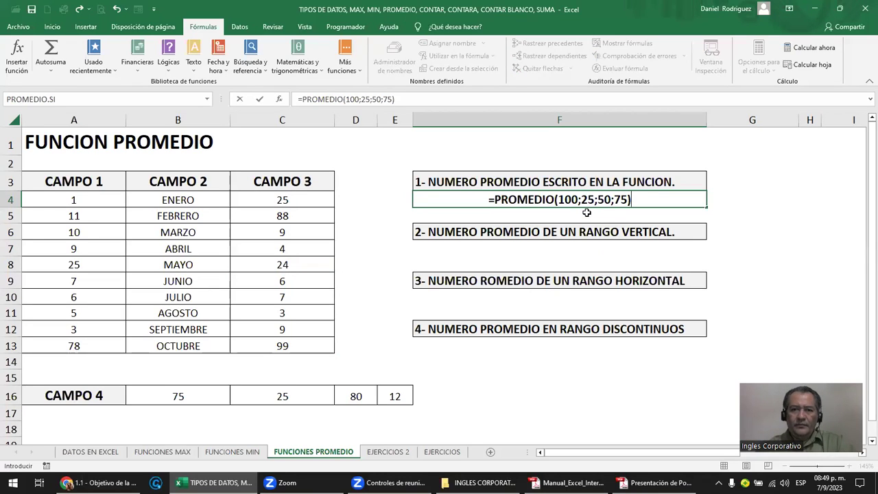
key(ctrl+Return)
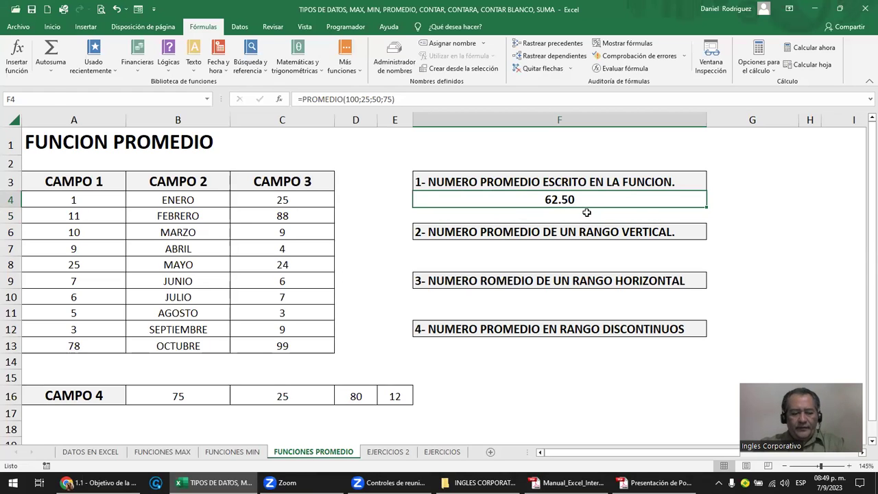
Review the written number arguments of the PROMEDIO formula in F4, leaving the formula as it is.
key(F2)
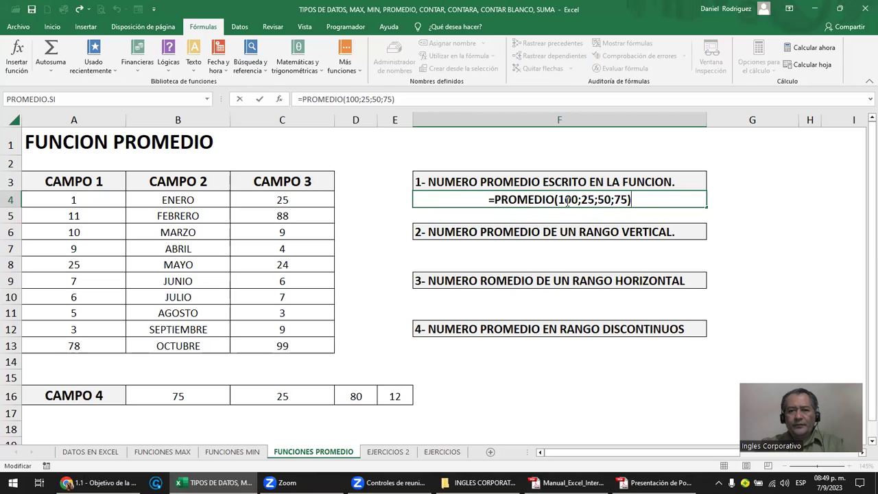
click(560, 200)
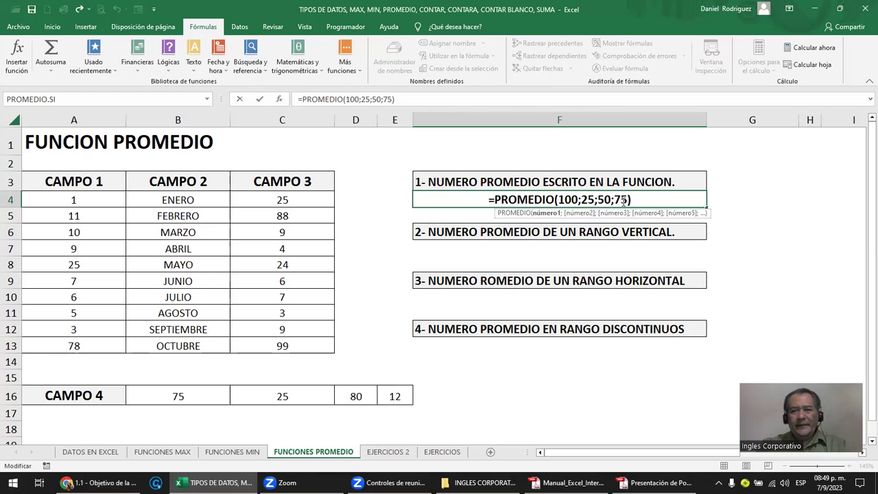
key(ctrl+Return)
Enter =PROMEDIO(C3:C13) in F7 to average the vertical CAMPO 3 range, and check which cells it references.
click(573, 248)
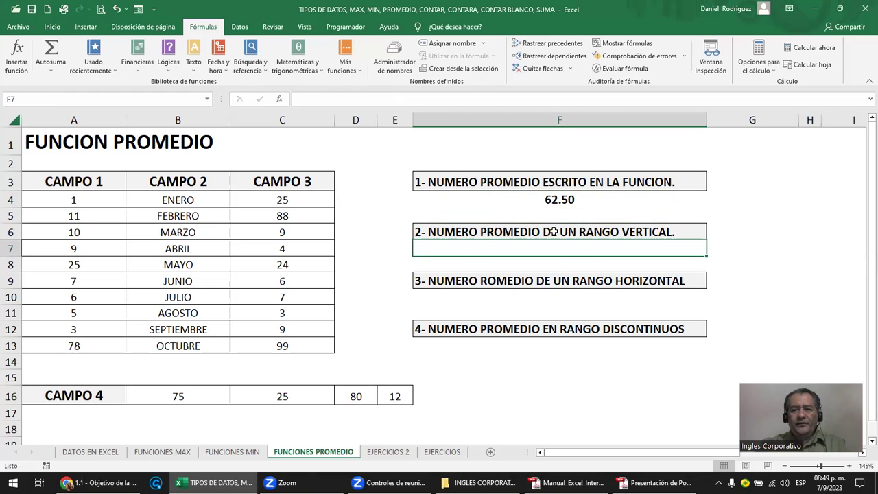
text(=)
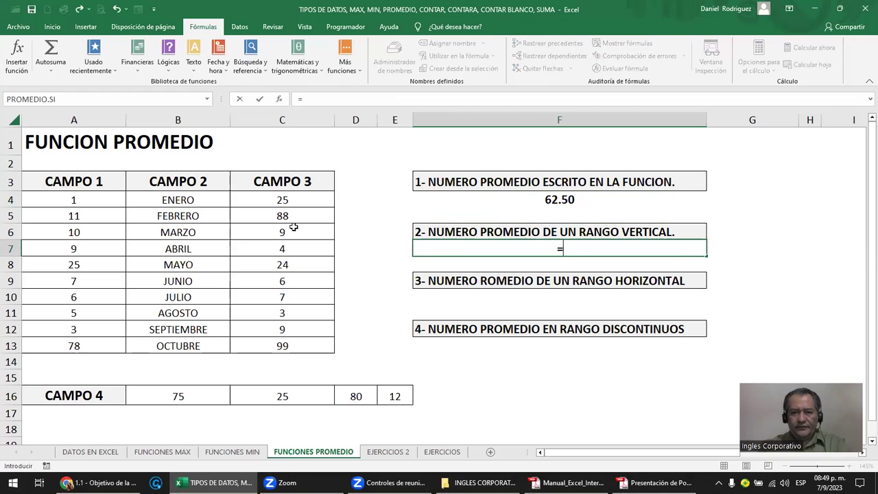
text(promedio)
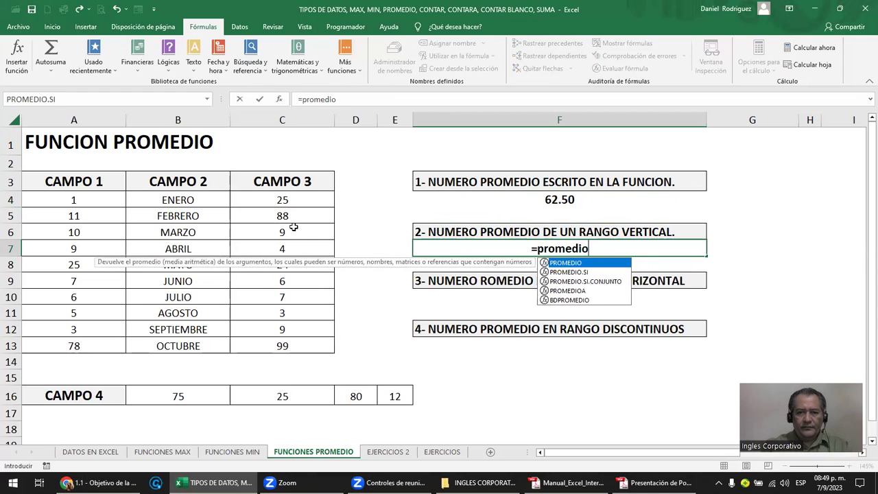
key(Tab)
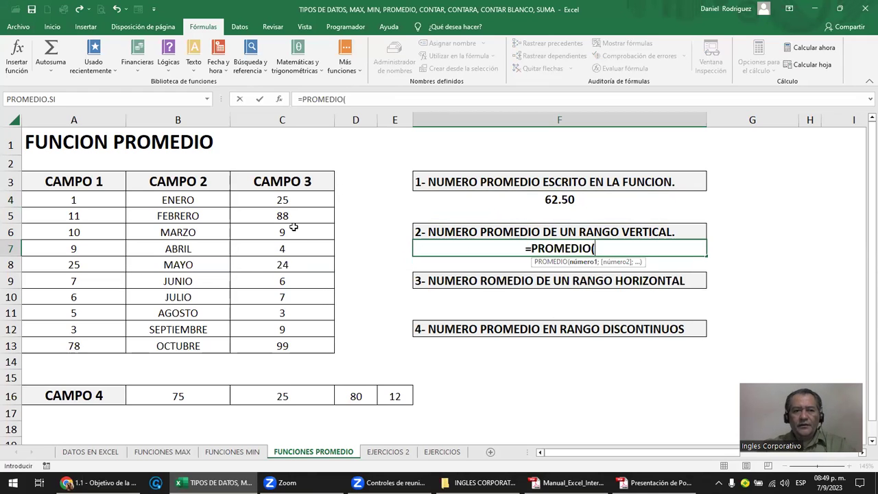
drag(267, 188, 267, 262)
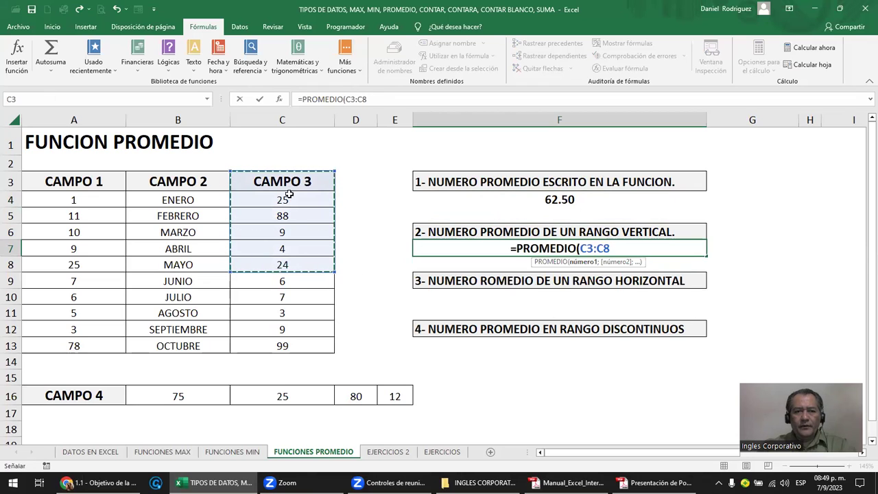
drag(290, 180, 306, 343)
key(Return)
key(Up)
key(F2)
key(Escape)
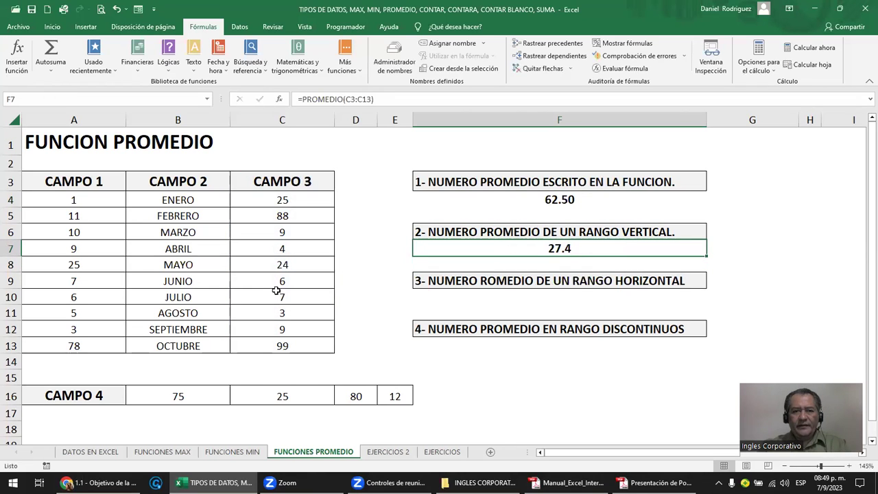
Correct the F7 formula to =PROMEDIO(C4:C13), leaving out the CAMPO 3 header, and check the average of the CAMPO 1 values.
drag(282, 199, 288, 344)
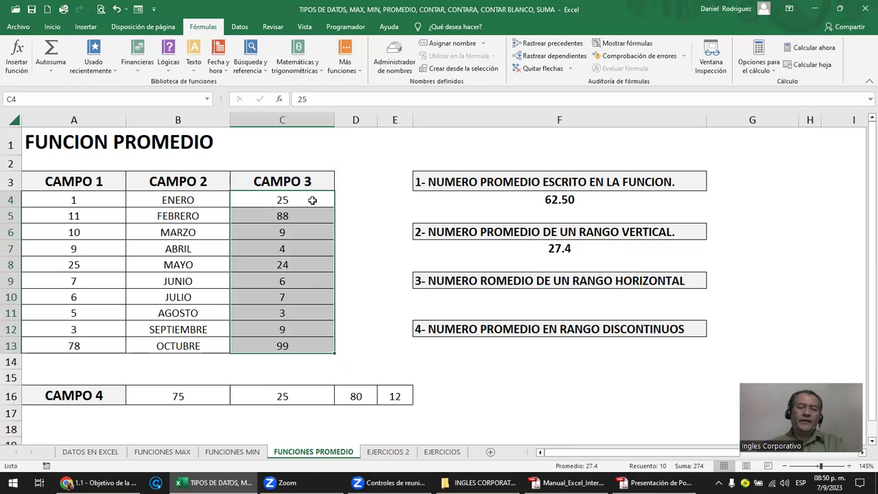
double_click(573, 248)
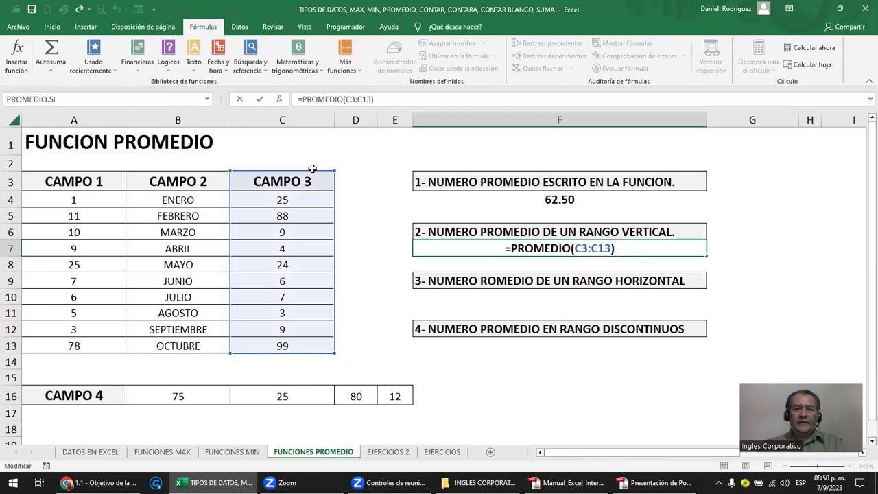
drag(334, 172, 321, 194)
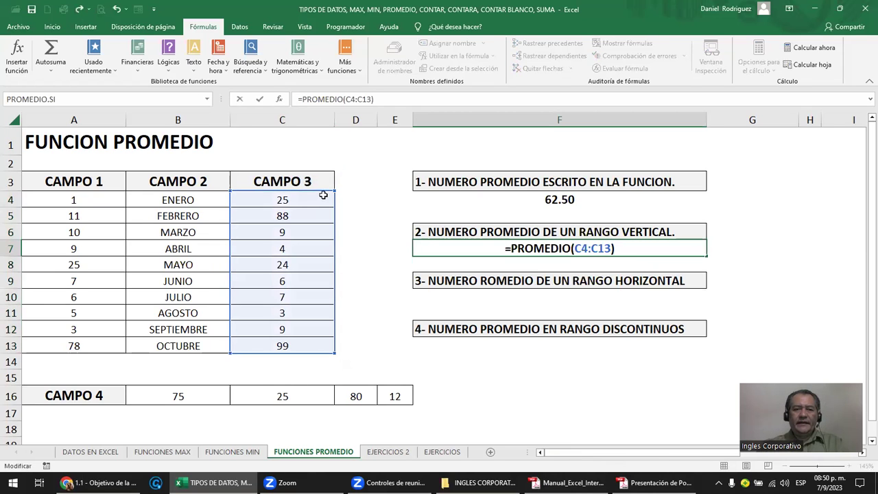
key(Return)
key(Up)
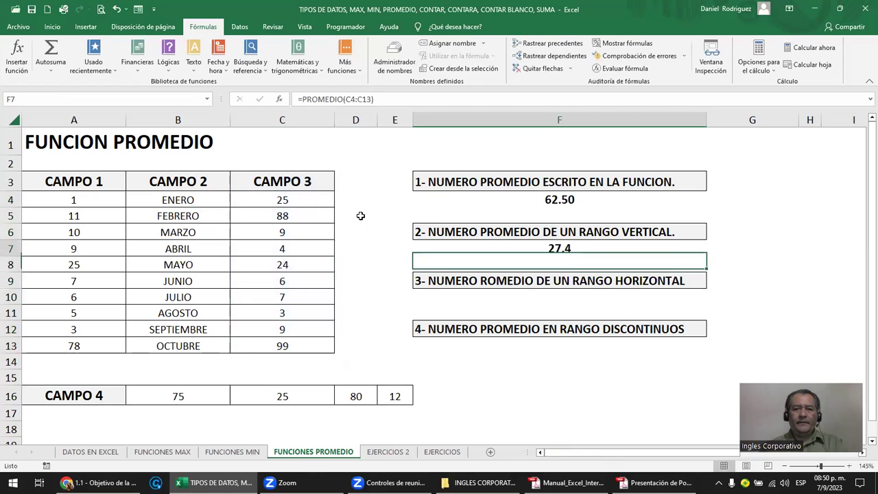
drag(99, 197, 101, 342)
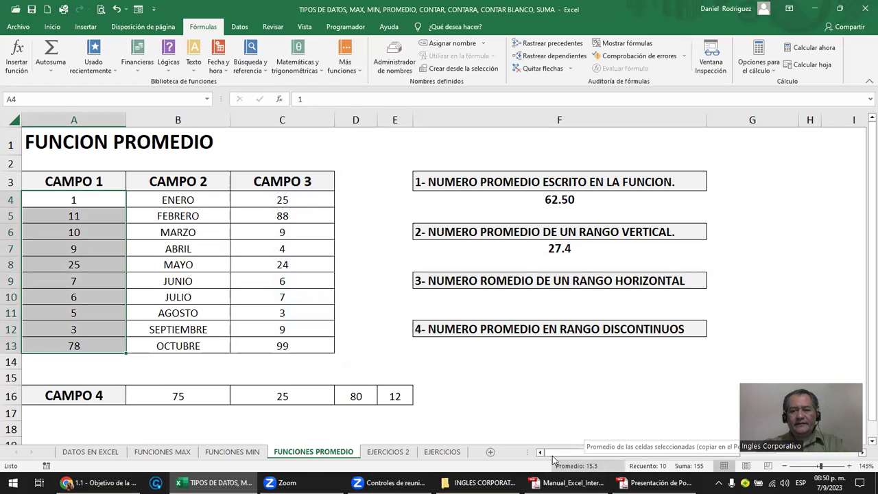
Enter =PROMEDIO(B16:E16) in F10 to average the horizontal CAMPO 4 range, check its references and move on to F13.
click(576, 293)
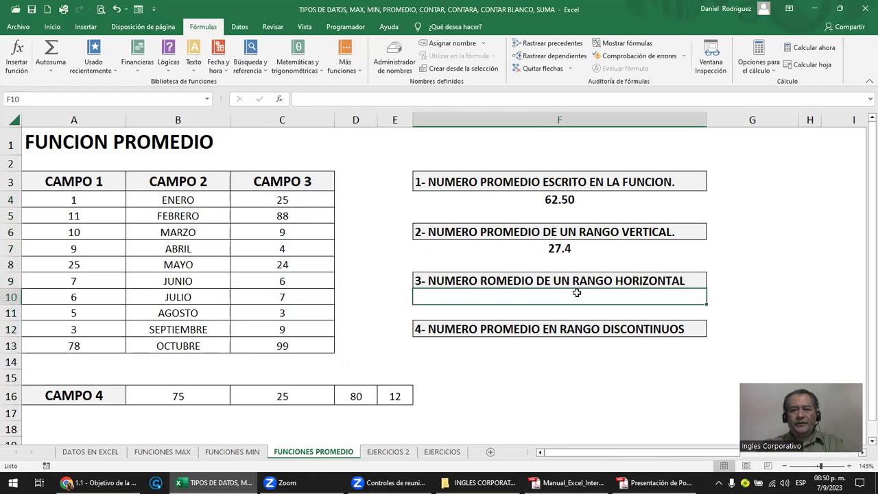
text(=)
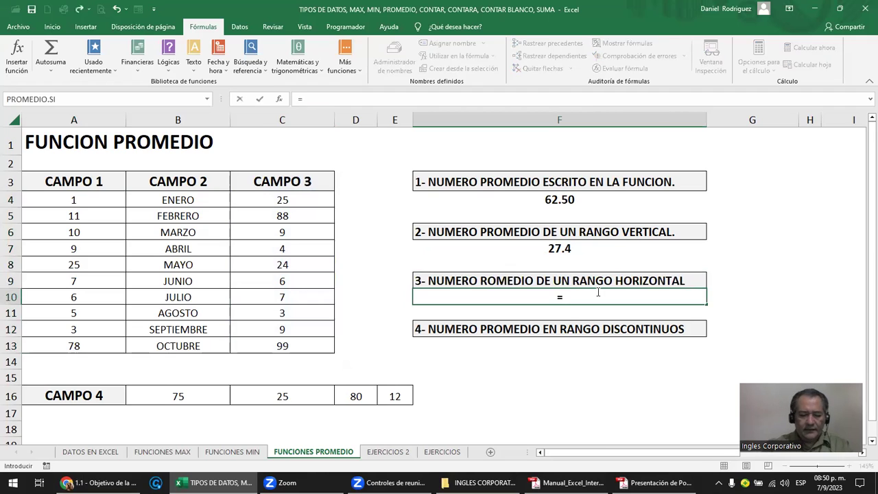
text(prom)
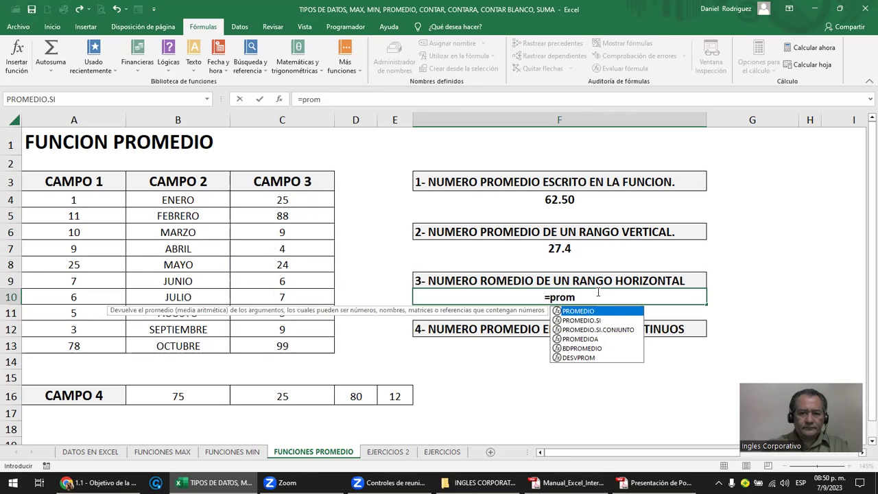
key(Tab)
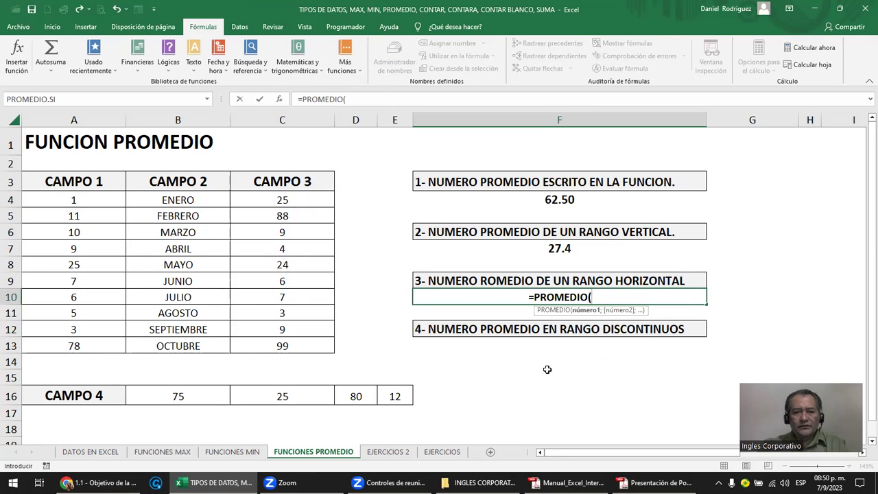
drag(167, 396, 396, 397)
key(Return)
key(Up)
key(F2)
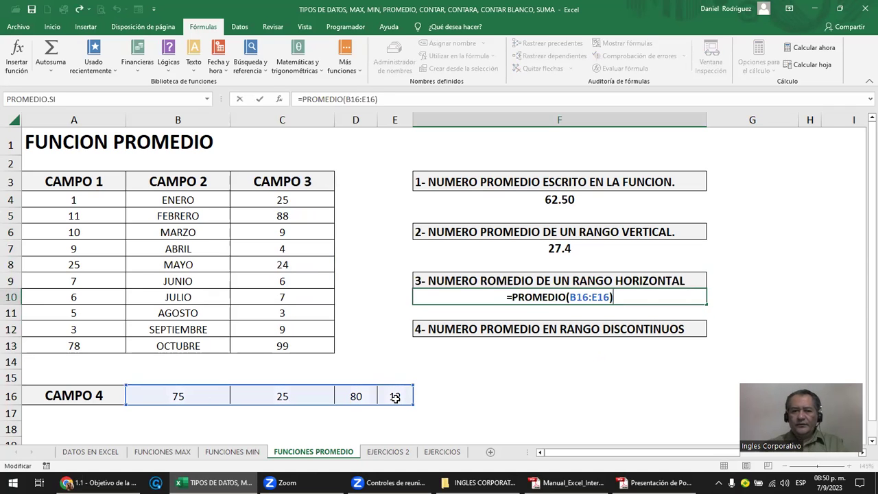
key(Return)
key(Down)
key(Down)
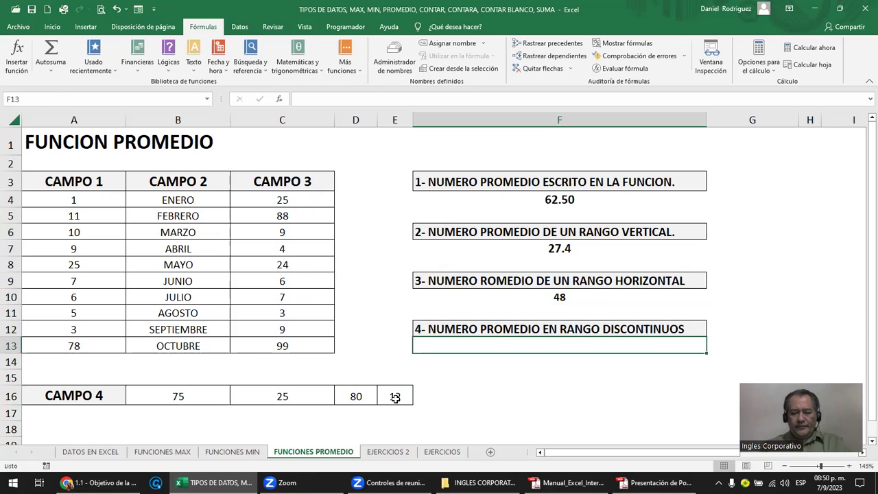
Start a PROMEDIO formula in F13 that references the CAMPO 1 range A4:A13 and the CAMPO 3 range C4:C13.
text(=pro)
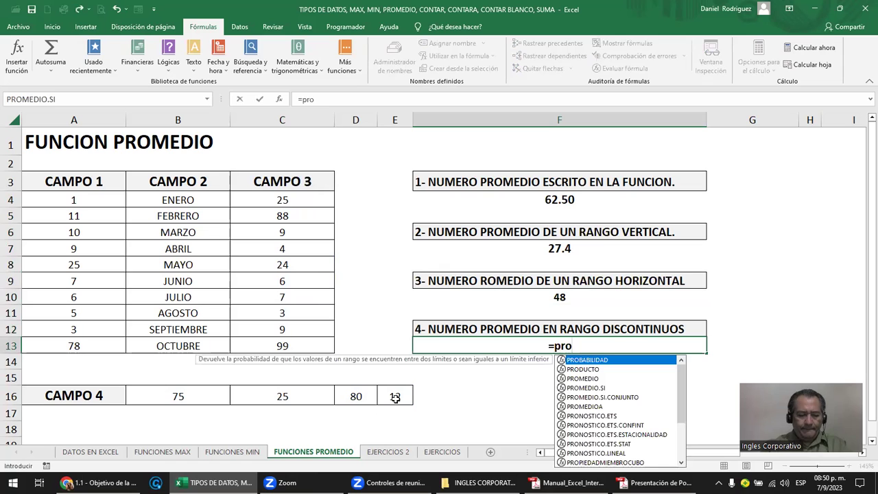
text(medio)
key(Tab)
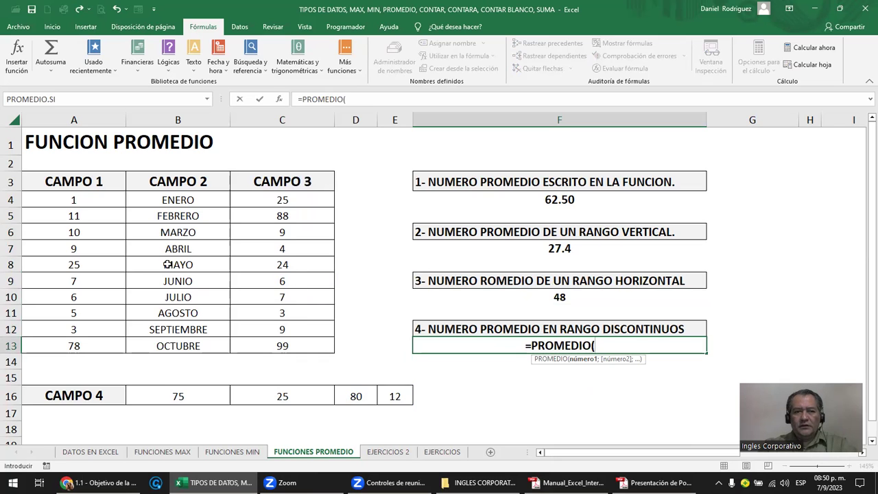
drag(86, 201, 81, 347)
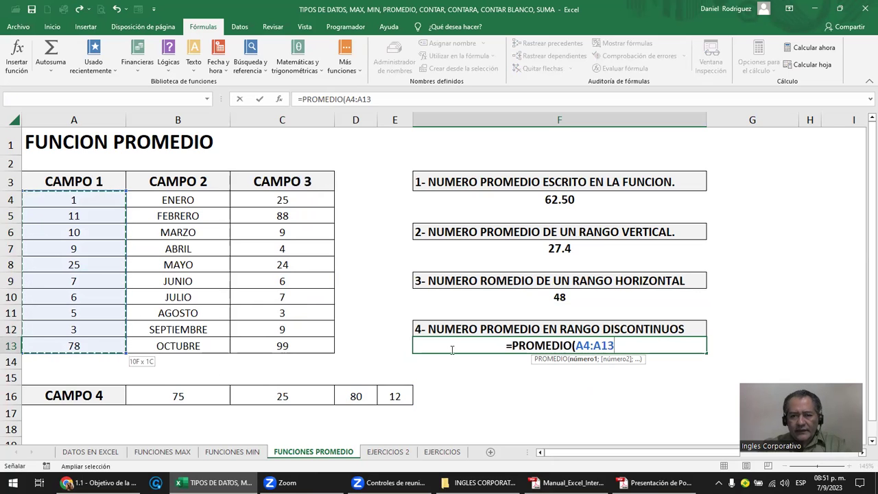
click(617, 343)
text(:)
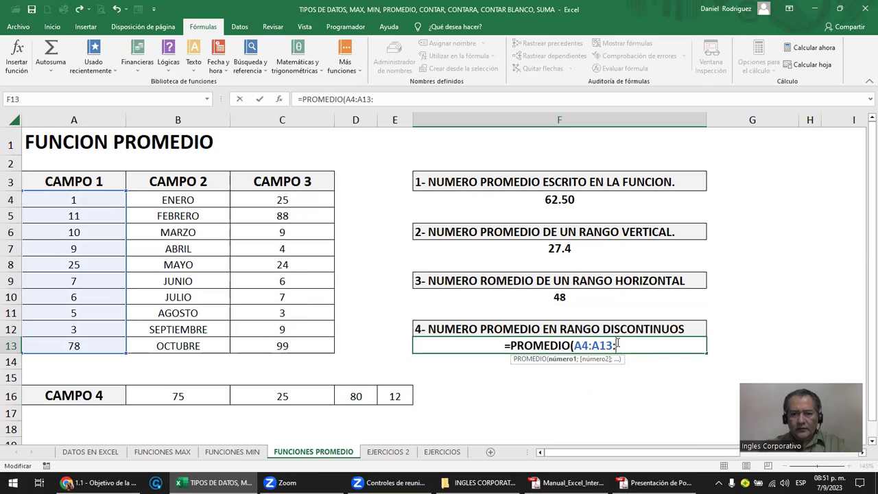
drag(264, 201, 301, 342)
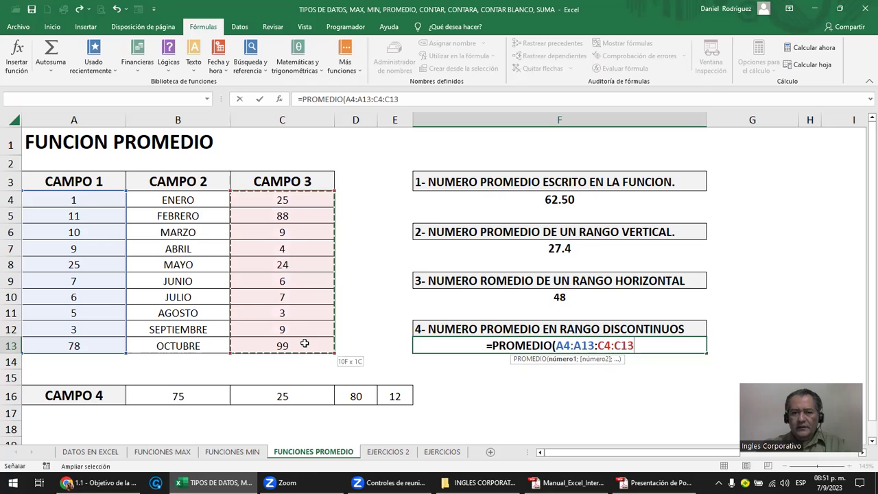
Reselect C4:C13 as the second range of the F13 formula, add the CAMPO 4 range B16:E16 and close the parenthesis.
click(364, 393)
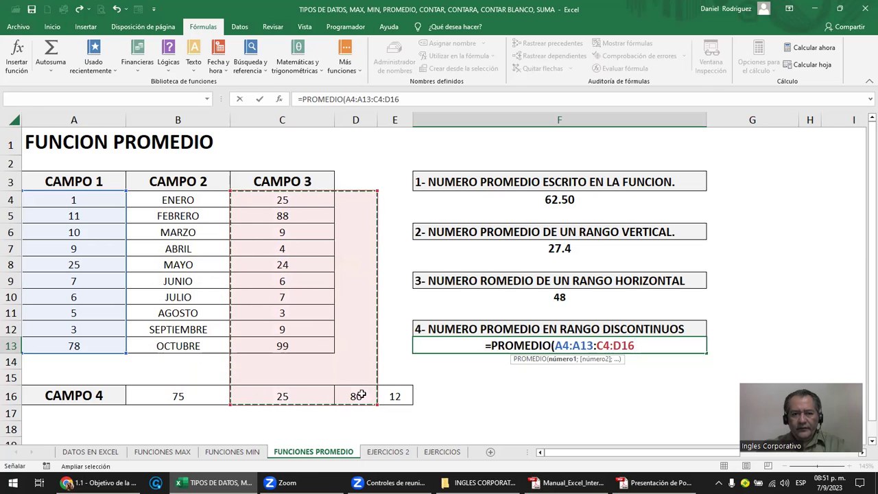
click(643, 348)
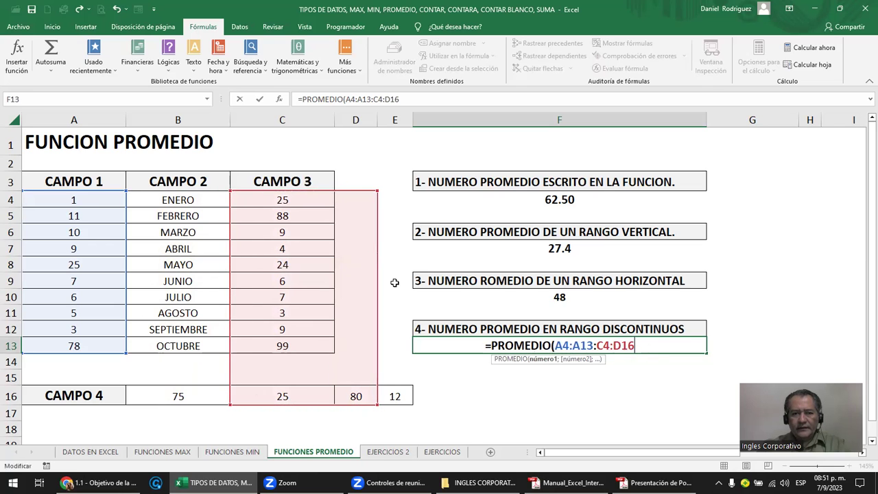
key(BackSpace)
key(BackSpace)
key(BackSpace)
key(BackSpace)
key(BackSpace)
key(BackSpace)
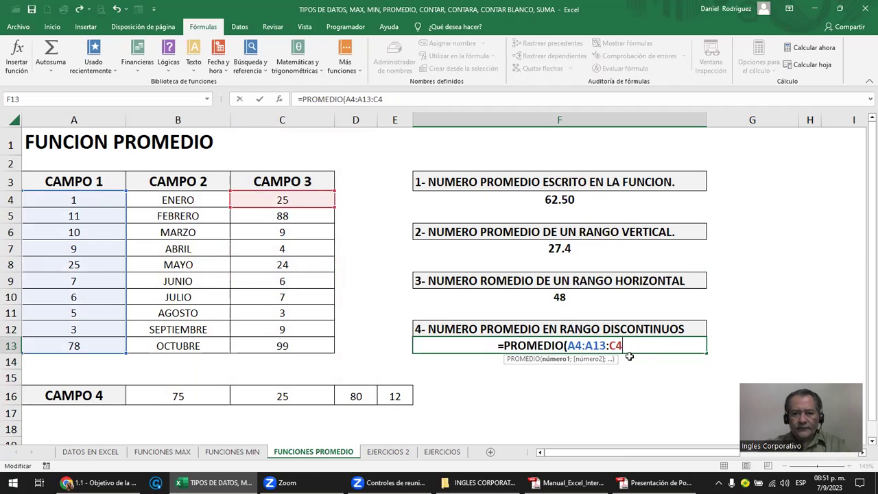
drag(313, 202, 315, 344)
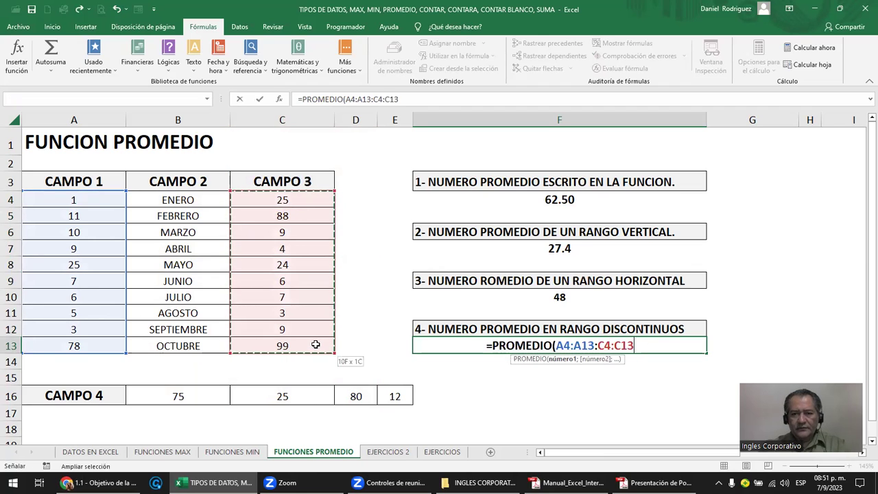
click(643, 346)
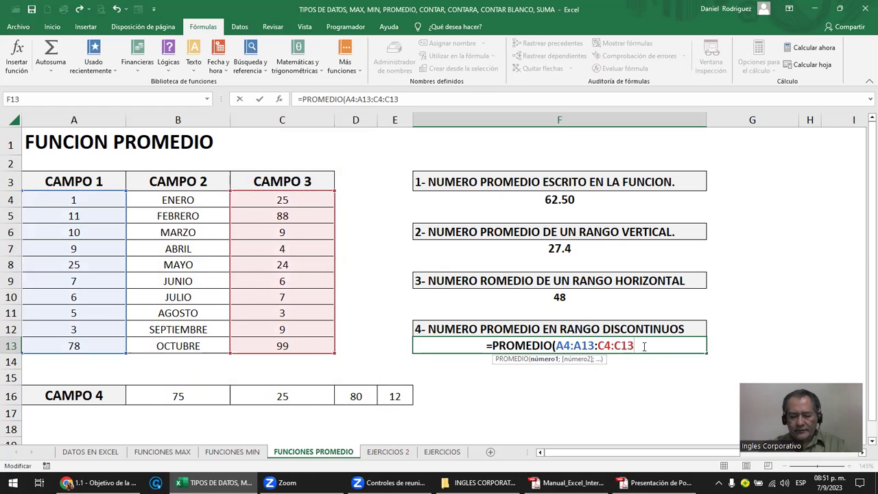
text(:)
drag(206, 396, 384, 392)
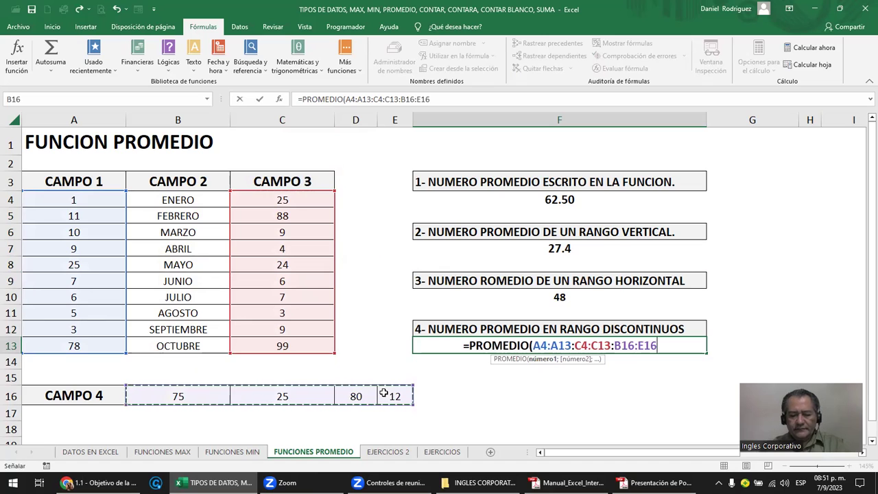
text())
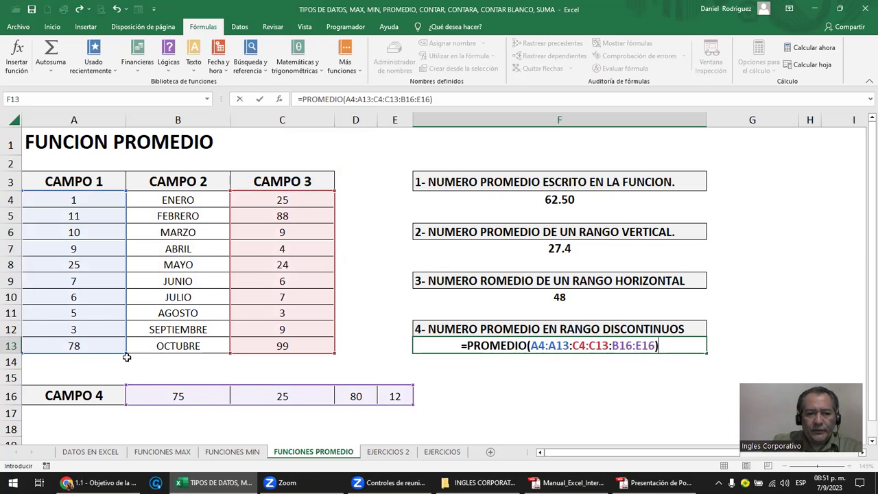
Shrink the A4:A13 and C4:C13 references in F13 to A4 and C4, and confirm =PROMEDIO(A4:C4:B16:E16).
drag(127, 355, 125, 207)
drag(336, 354, 317, 209)
key(Return)
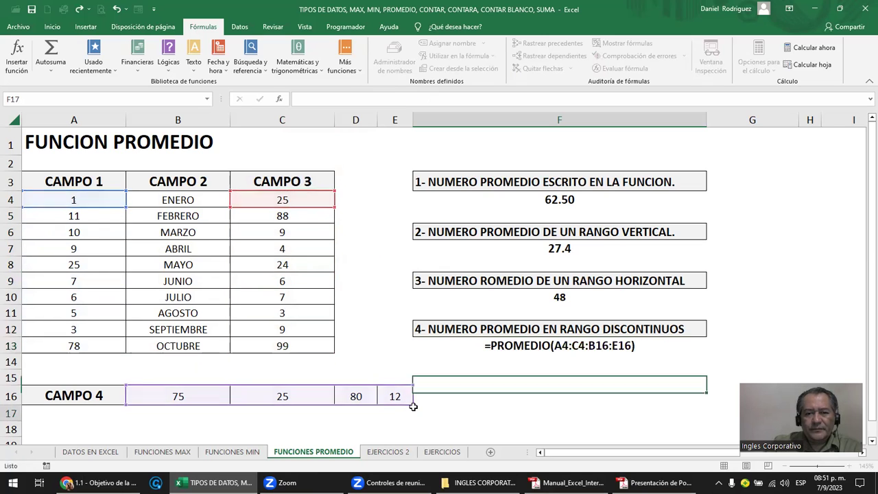
key(Return)
Reduce the B16:E16 reference in the F13 formula to B16, confirm it and check which cells are referenced.
click(573, 346)
double_click(573, 346)
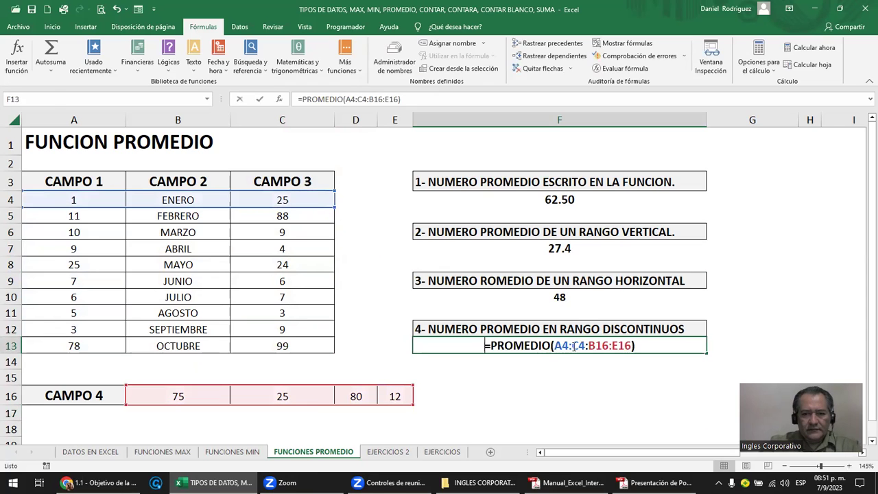
drag(412, 405, 229, 408)
key(Return)
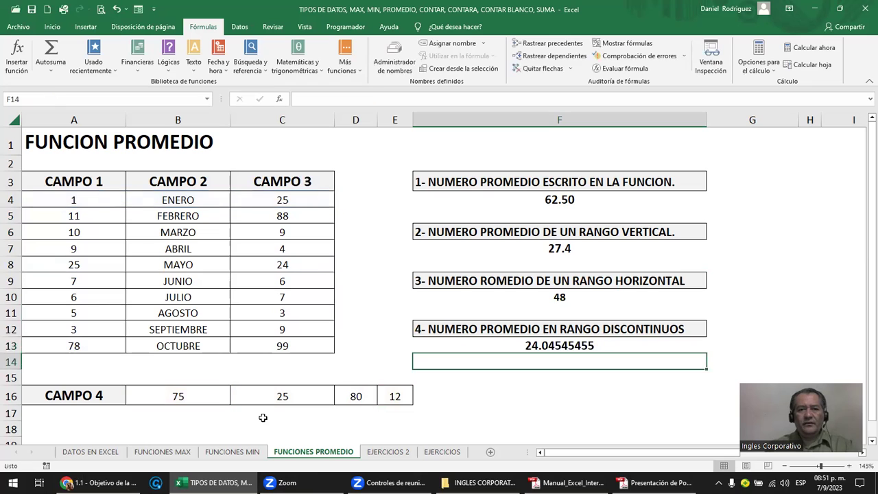
key(Up)
key(F2)
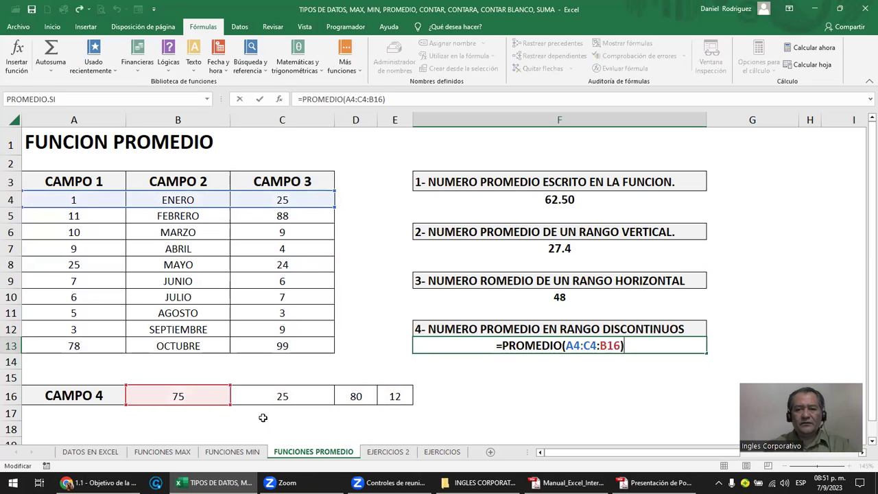
key(Escape)
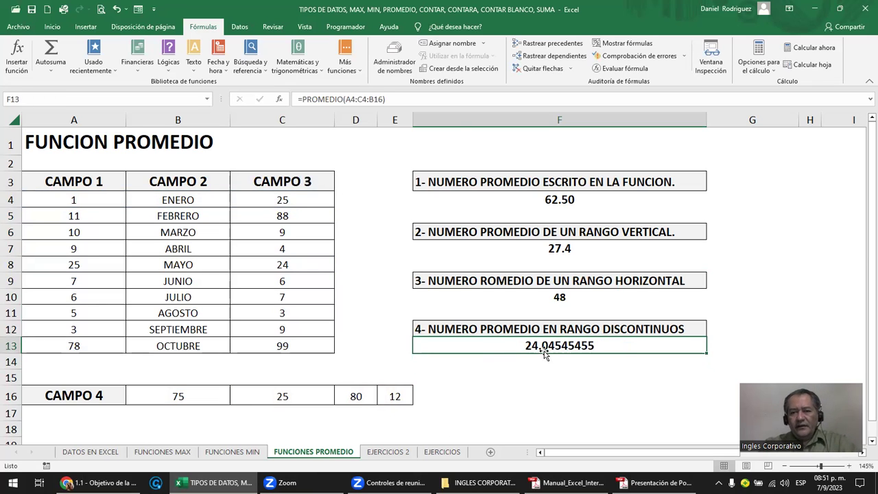
Format the discontinuous-range average in F13 to show two decimals.
click(61, 29)
click(458, 65)
click(458, 65)
click(457, 65)
click(457, 65)
click(457, 65)
click(457, 66)
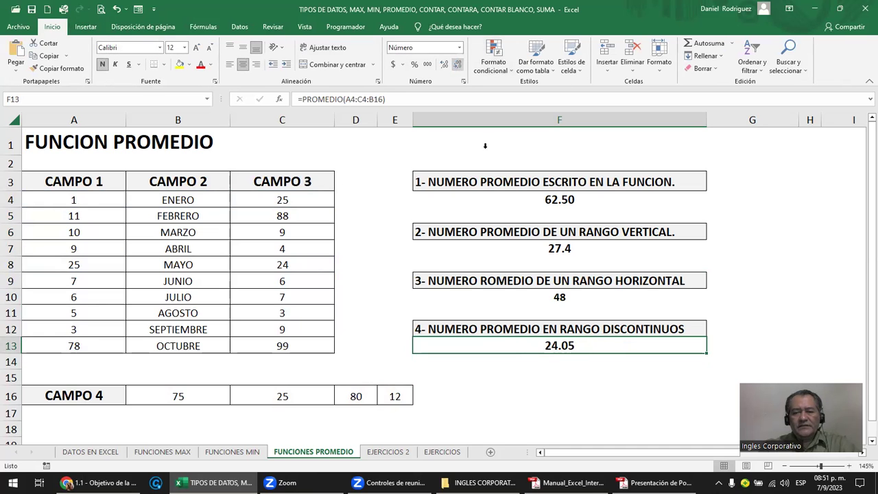
Check the references of the F13 formula again, return the cell to the General number format and clear its content.
click(581, 363)
click(569, 340)
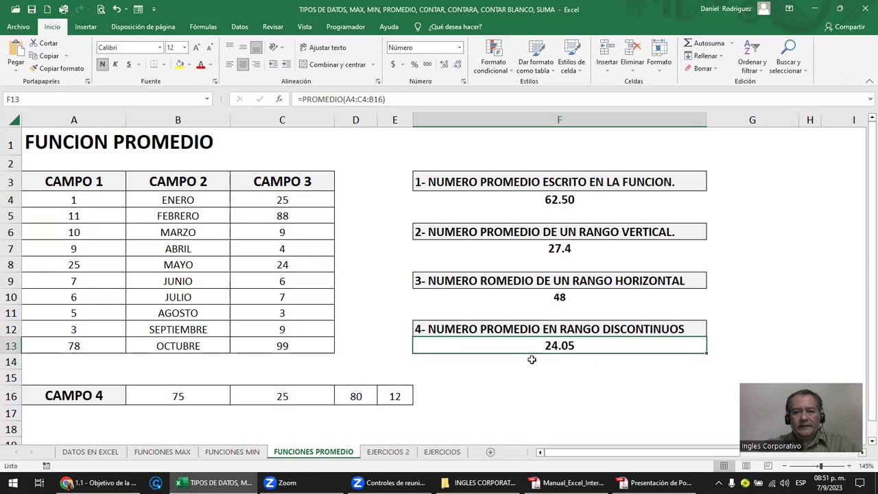
key(F2)
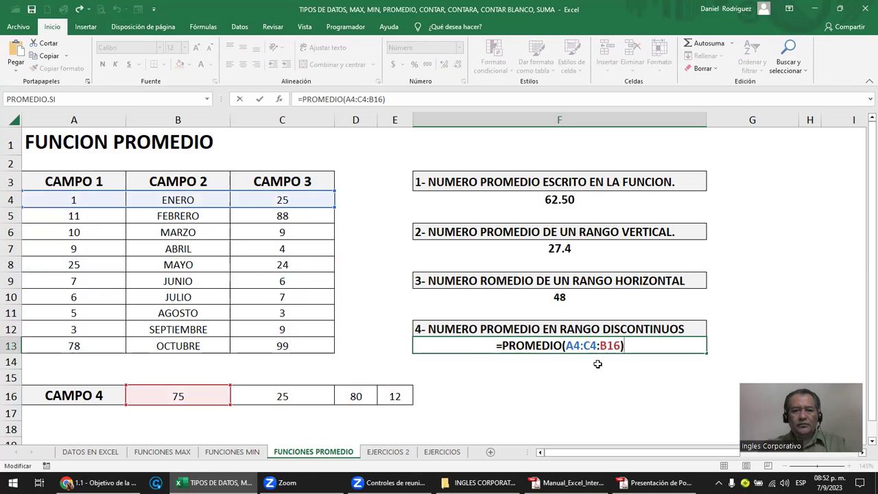
key(ctrl+Return)
key(alt+h)
key(0)
key(alt+h)
key(0)
key(alt+h)
key(0)
key(alt+h)
key(0)
key(alt+h)
key(0)
key(Delete)
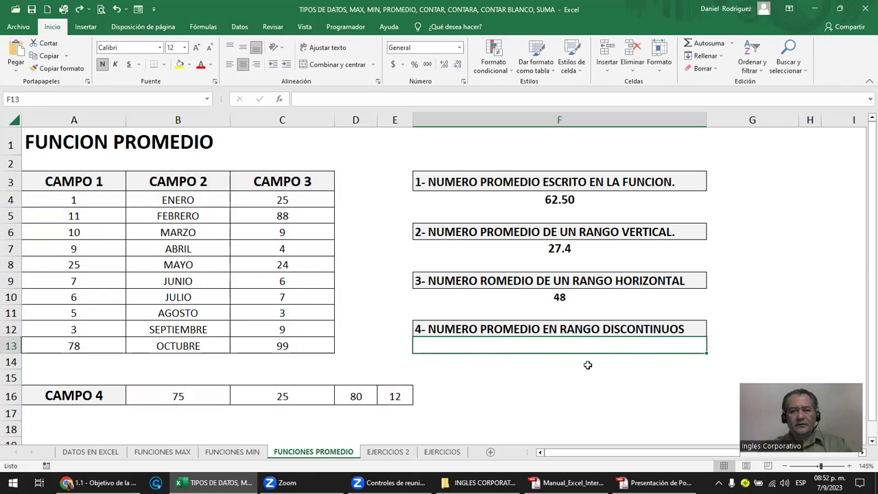
Bring back =PROMEDIO(A4:C4:B16:E16) in F13 and delete the A4:C4 reference, leaving only the CAMPO 4 range B16:E16.
text(=PROMEDIO(A4:C4:B16:E16))
key(F2)
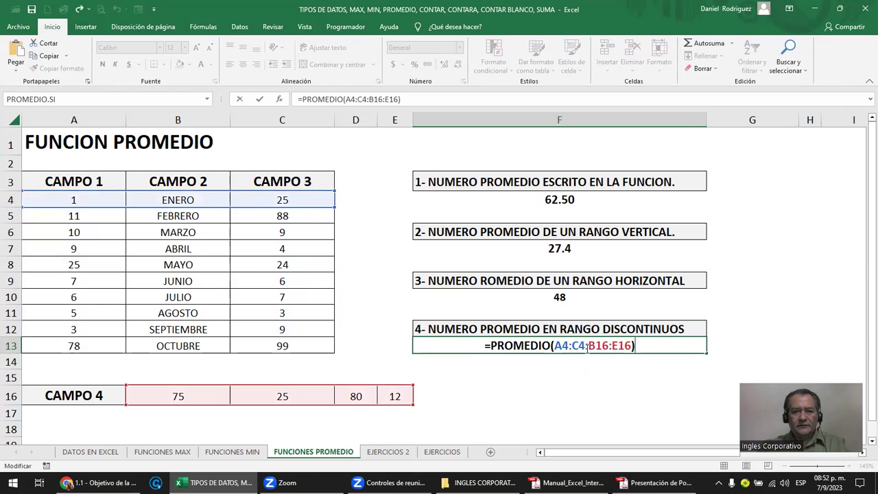
click(587, 348)
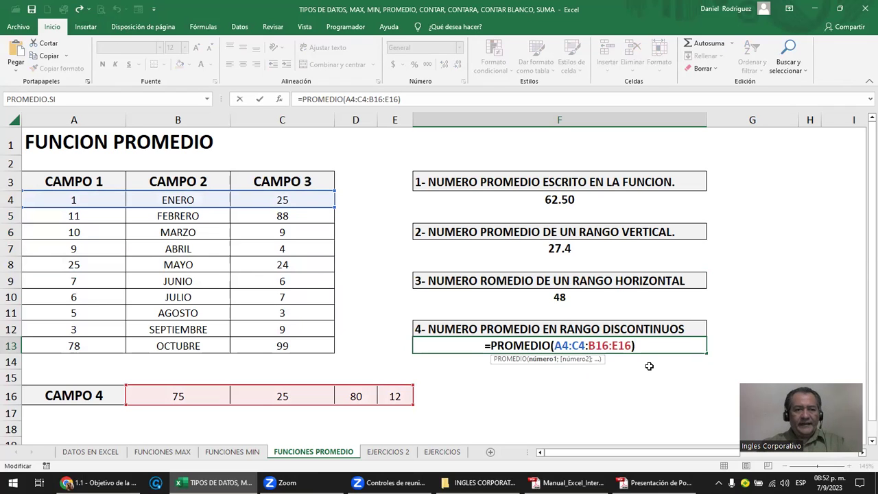
key(Delete)
key(BackSpace)
key(BackSpace)
key(BackSpace)
key(BackSpace)
key(BackSpace)
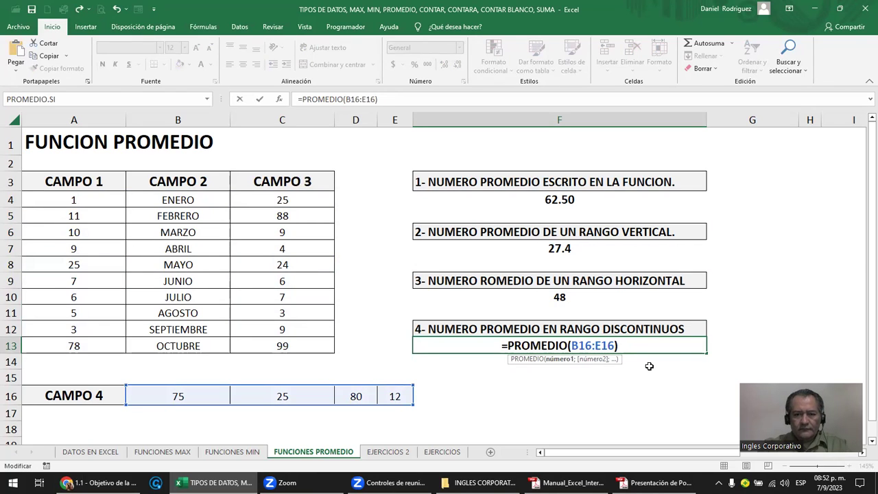
Add A4:A13 and C4:C13 to the F13 formula, confirm =PROMEDIO(B16:E16:A4:A13:C4:C13) and check its references.
text(;)
drag(74, 199, 88, 345)
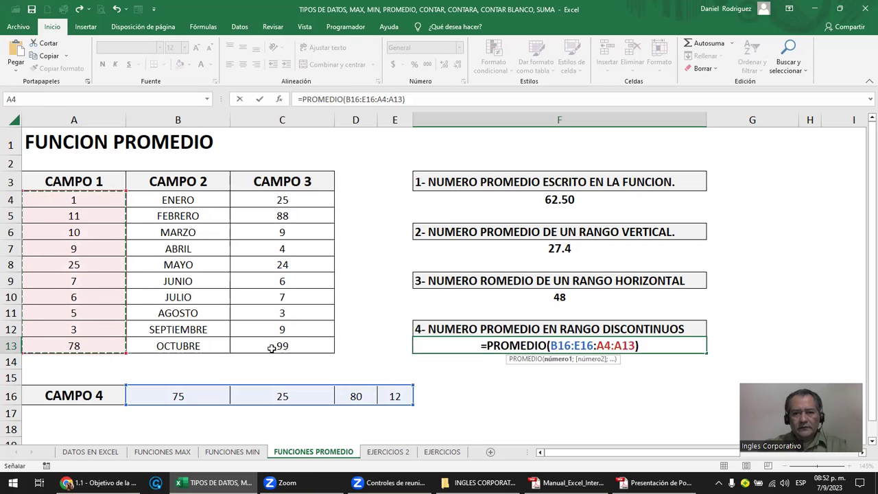
key(F8)
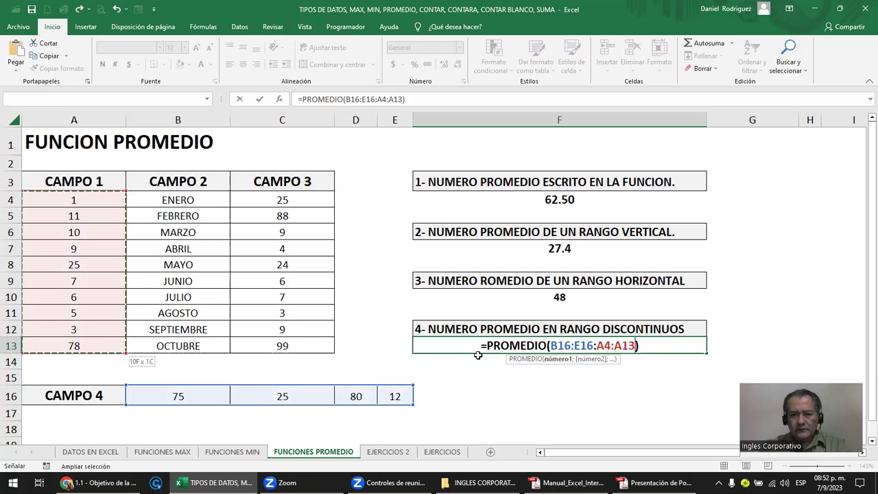
click(639, 345)
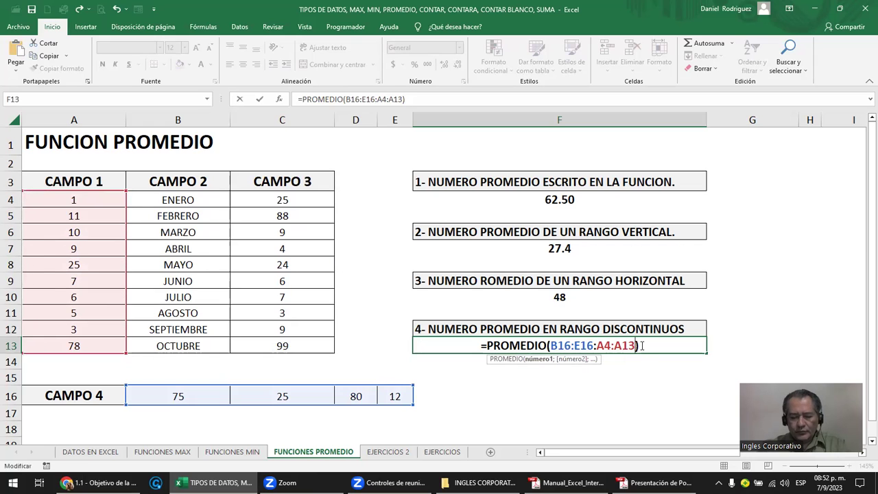
text(:)
drag(290, 199, 303, 348)
key(Return)
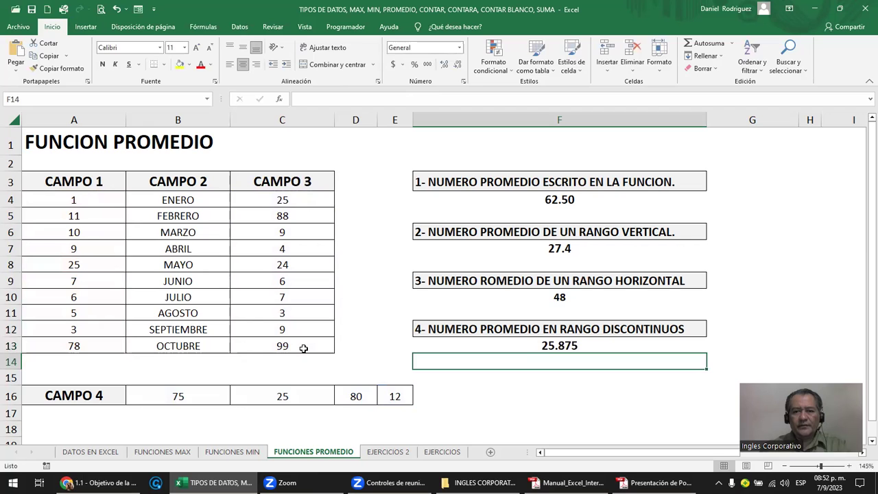
key(Up)
key(F2)
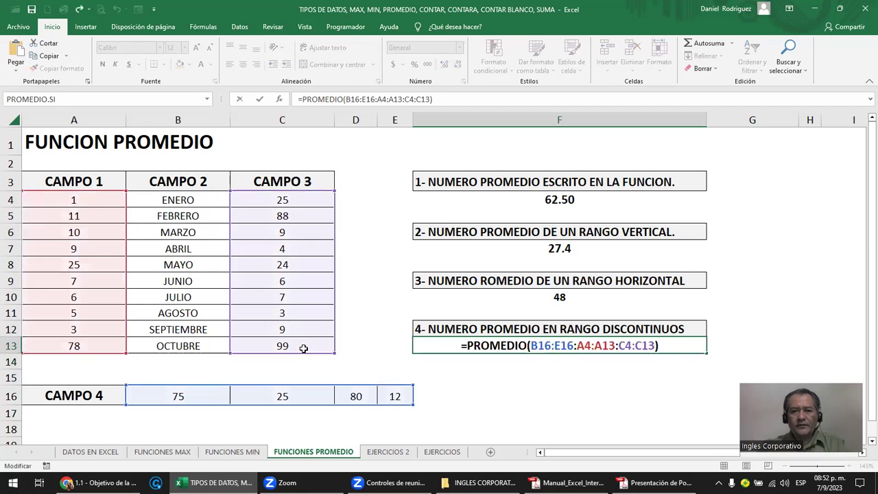
key(Escape)
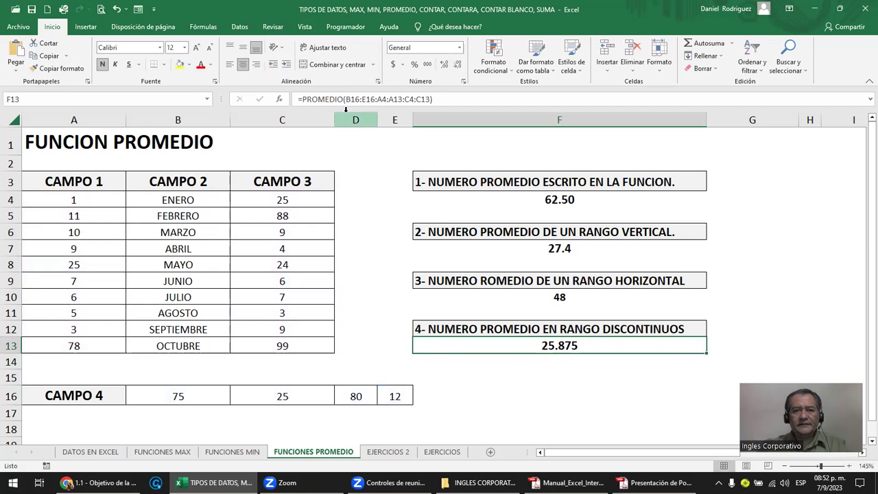
Show the F13 average with two decimals and review the ranges in its formula, leaving the formula as it is.
click(443, 64)
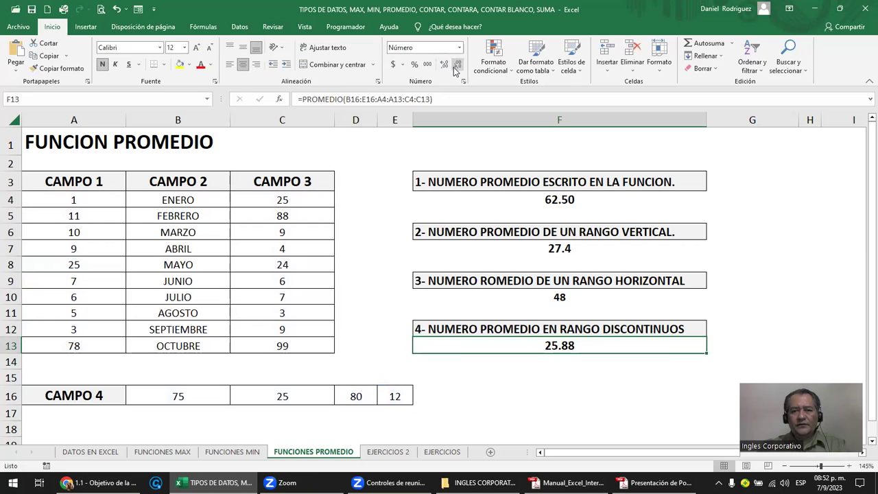
double_click(528, 342)
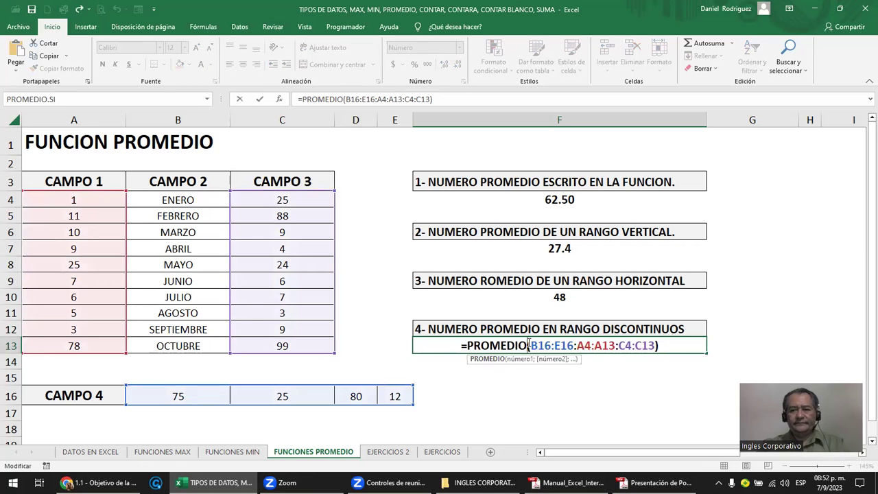
key(ctrl+Return)
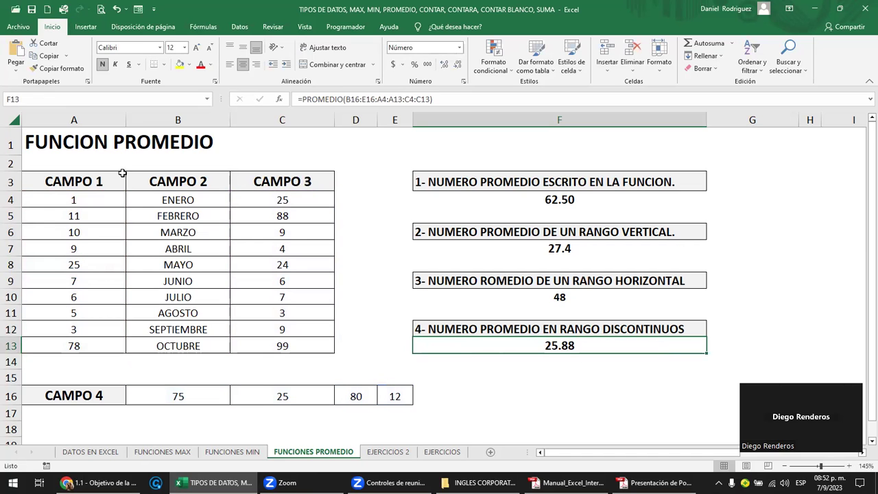
Look back over the FUNCIONES MAX, FUNCIONES MIN and FUNCIONES PROMEDIO sheets, and open the EJERCICIOS 2 sheet.
click(176, 457)
click(229, 455)
click(296, 453)
click(191, 457)
click(232, 452)
click(297, 452)
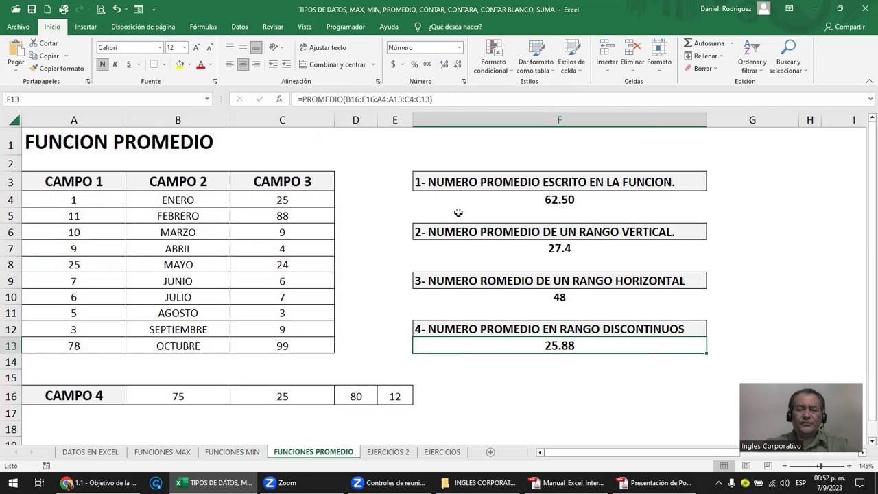
click(394, 453)
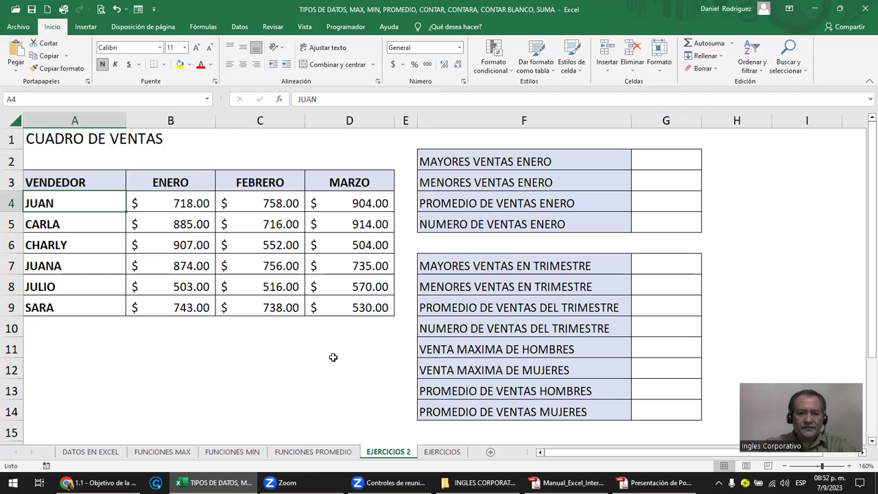
Glance at the EJERCICIOS sheet, return to EJERCICIOS 2 and review the sales table's months, sellers and title and the first result label.
click(442, 452)
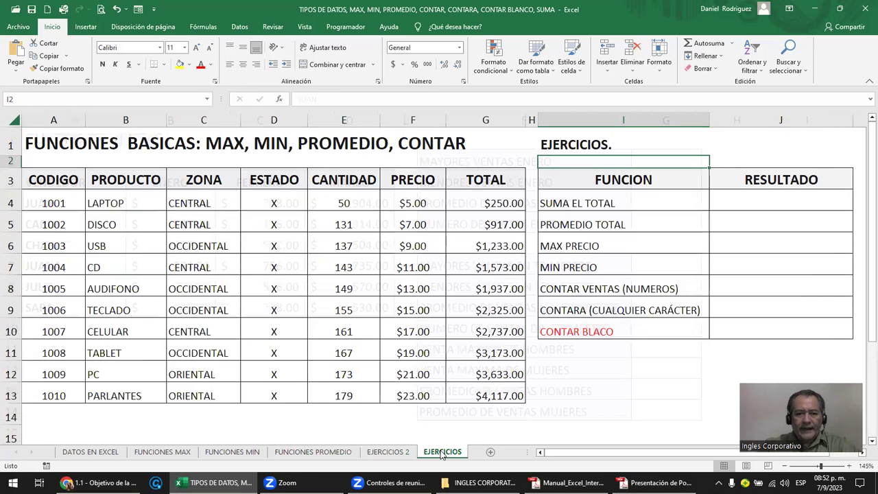
click(388, 452)
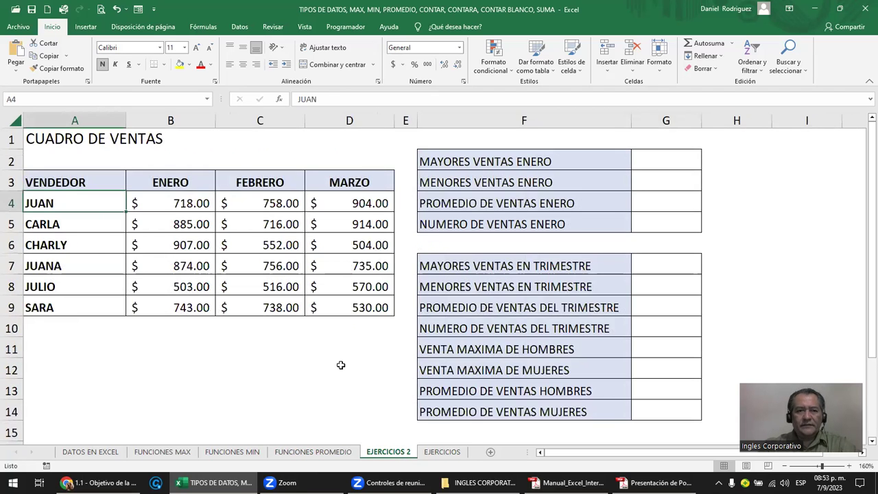
drag(68, 178, 335, 180)
click(154, 181)
drag(273, 182, 387, 187)
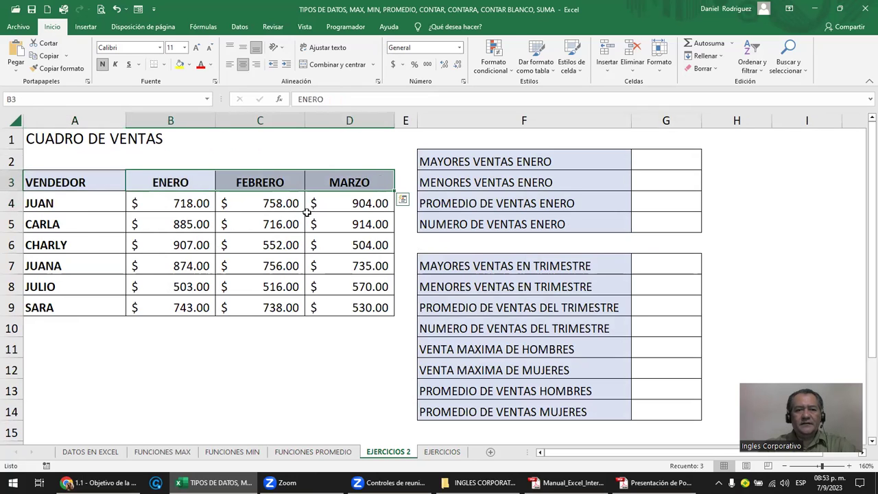
drag(62, 203, 78, 305)
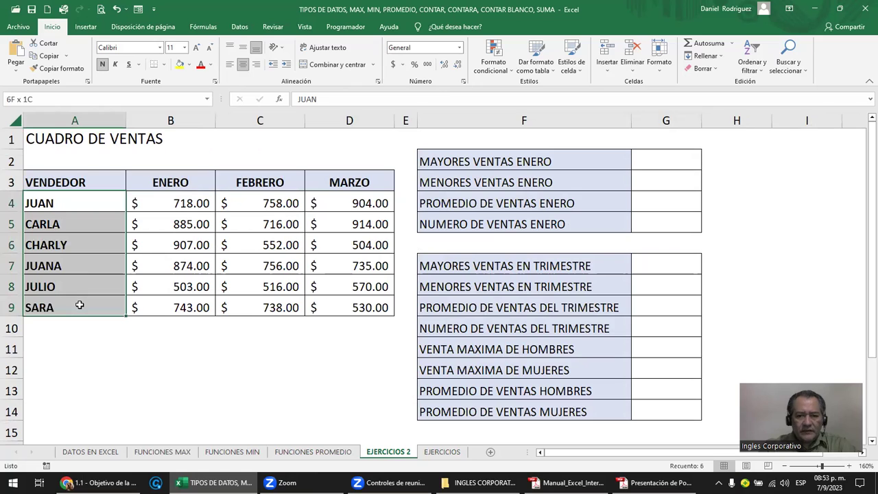
click(234, 346)
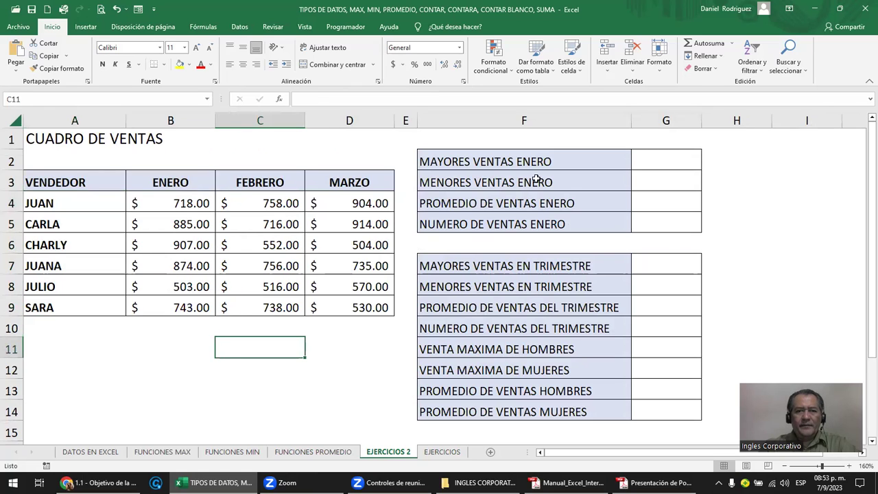
click(98, 135)
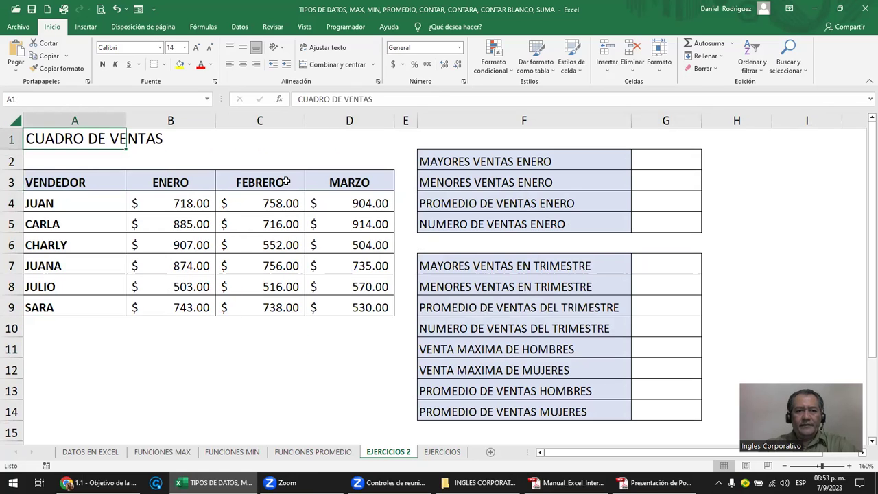
click(526, 162)
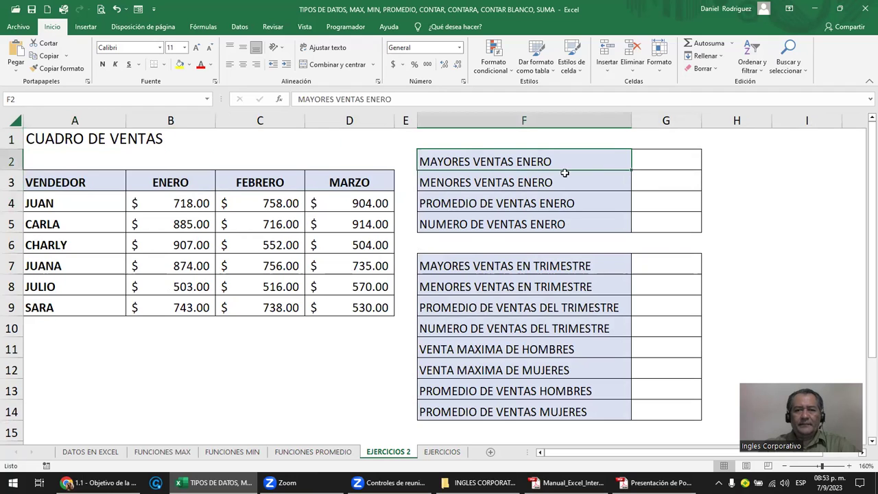
Enter =MAX(B4:B9) in G2 to calculate the highest ENERO sale.
click(669, 164)
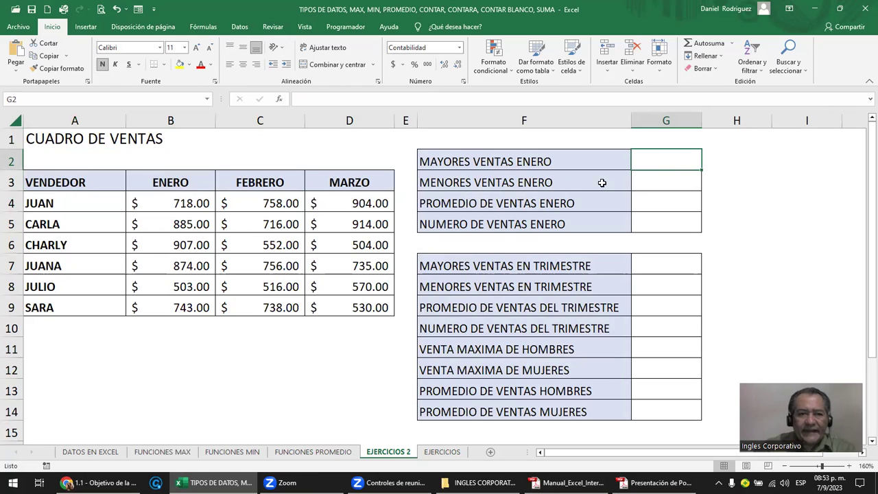
drag(196, 204, 183, 304)
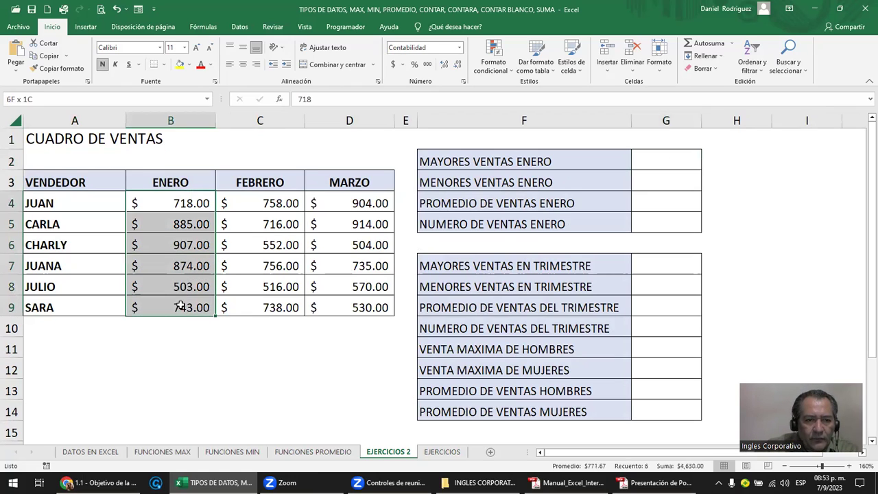
click(687, 162)
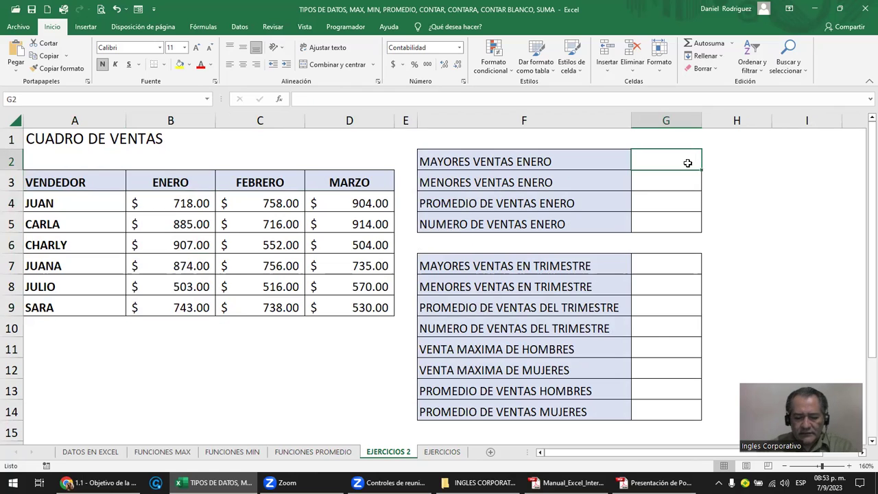
text(=ma)
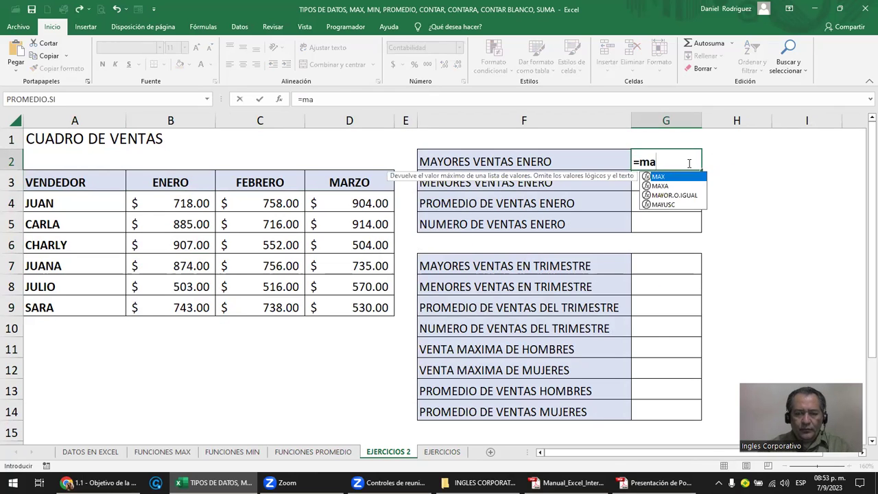
text(x()
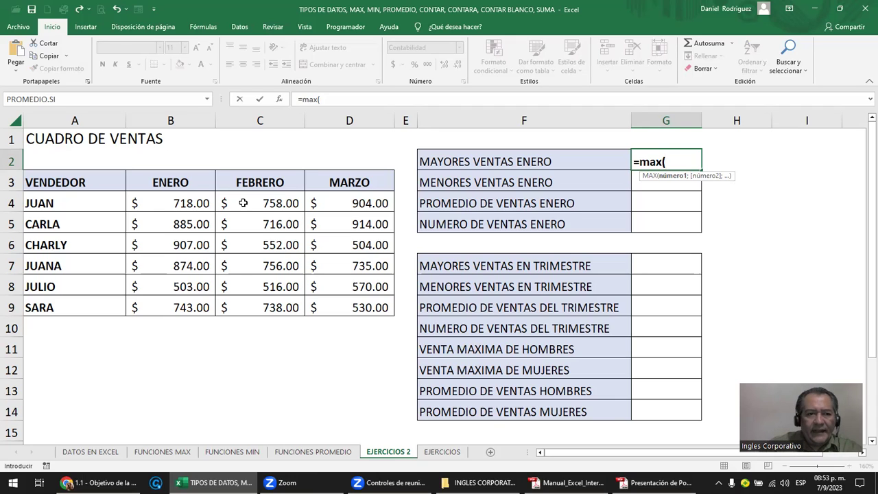
drag(185, 201, 185, 308)
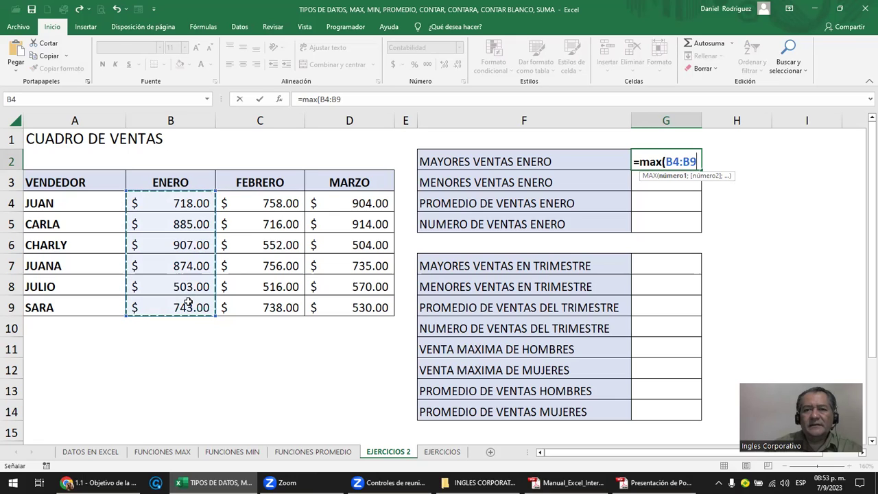
key(Return)
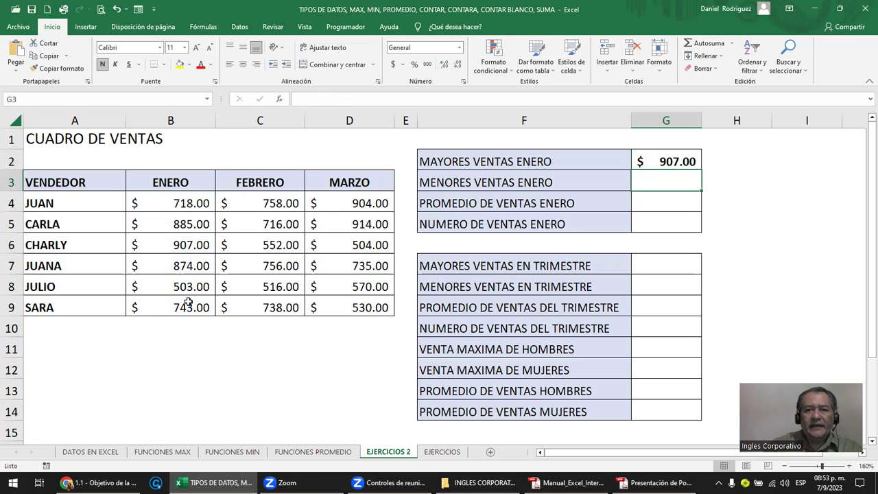
Check the range used by the G2 formula and locate the highest January sale and its seller in the table.
key(Up)
key(F2)
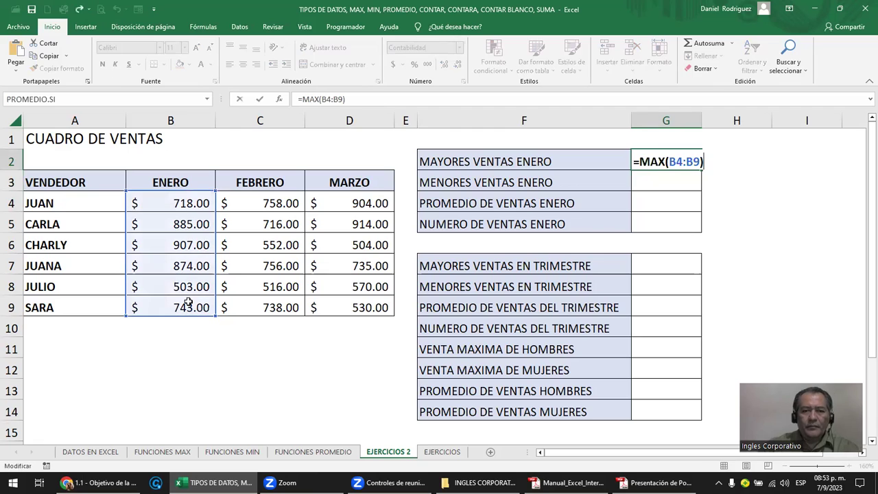
click(196, 246)
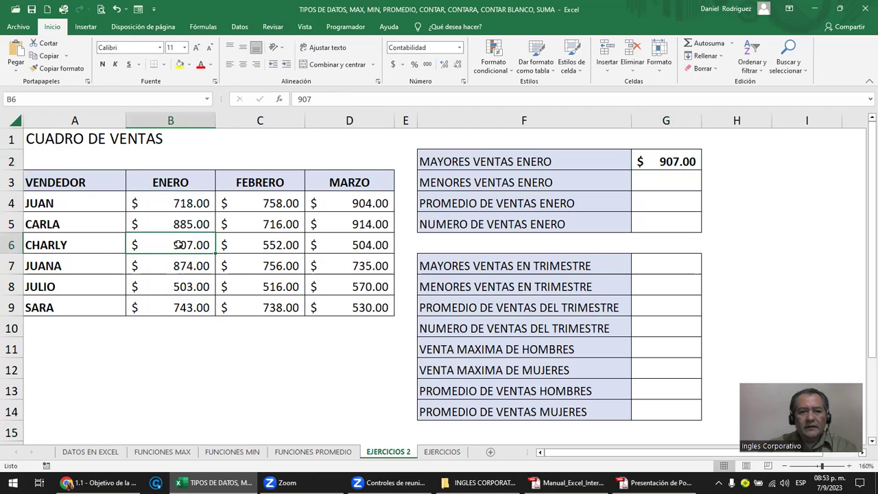
click(74, 247)
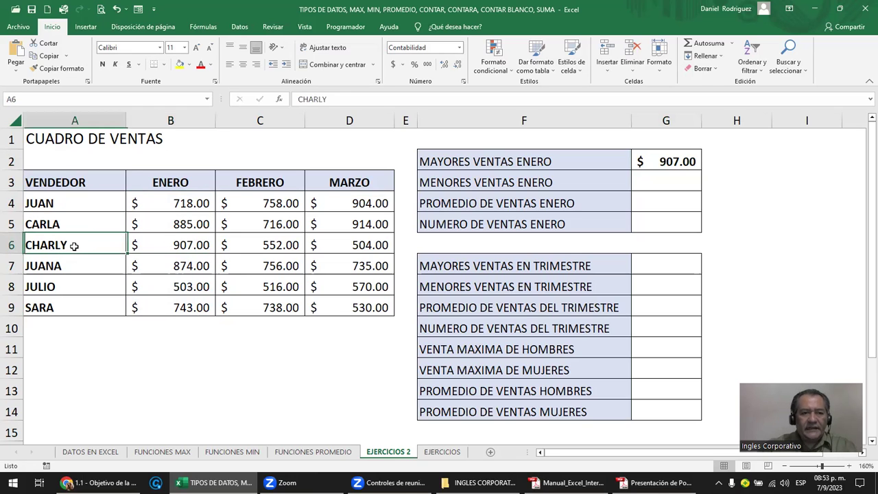
click(184, 249)
drag(179, 203, 188, 309)
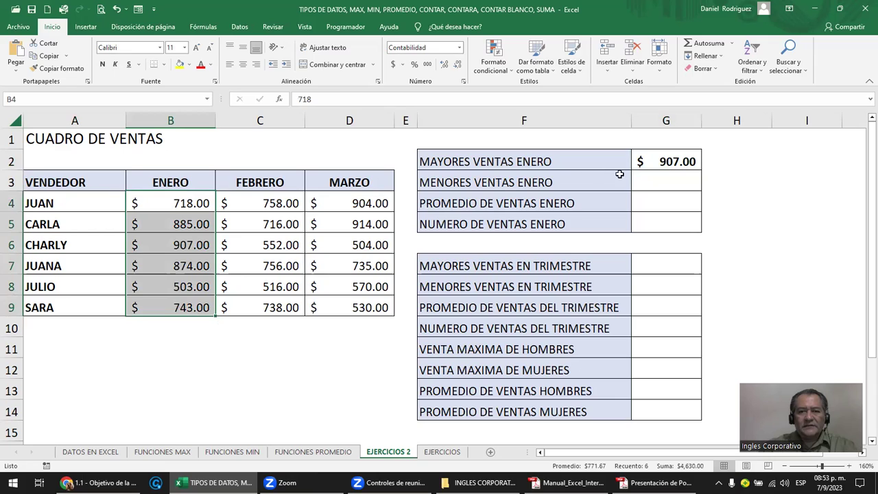
click(670, 162)
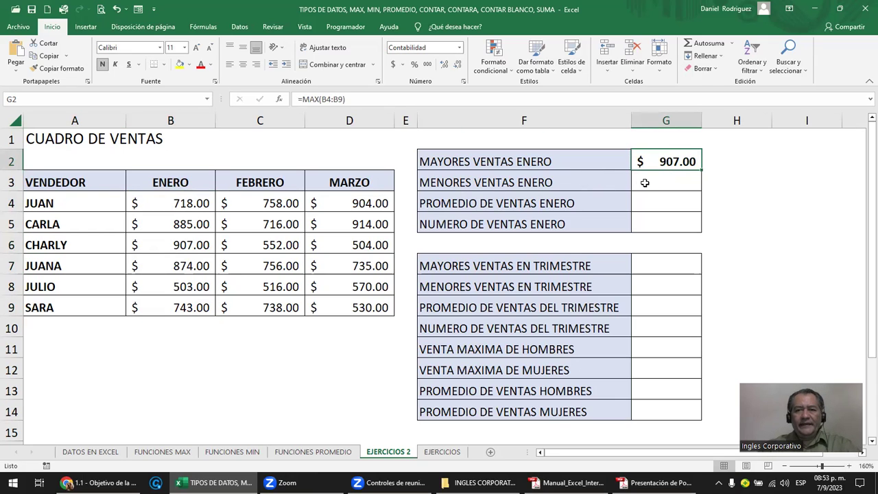
Enter =MIN(B4:B9) in G3 to calculate the lowest ENERO sale.
click(644, 183)
key(Up)
key(Down)
key(Down)
key(Up)
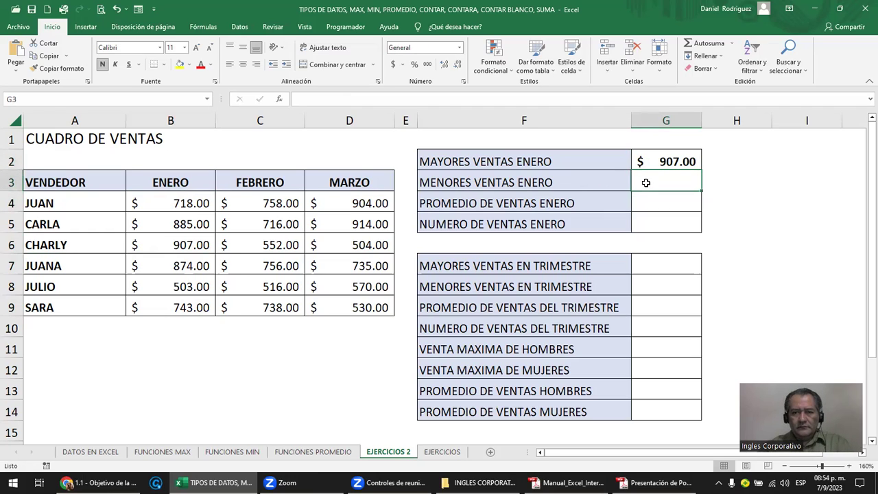
text(=min)
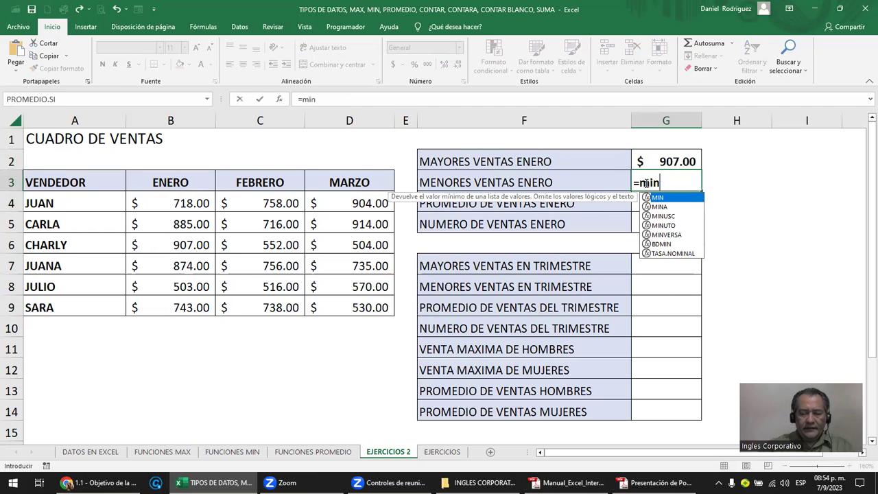
text(()
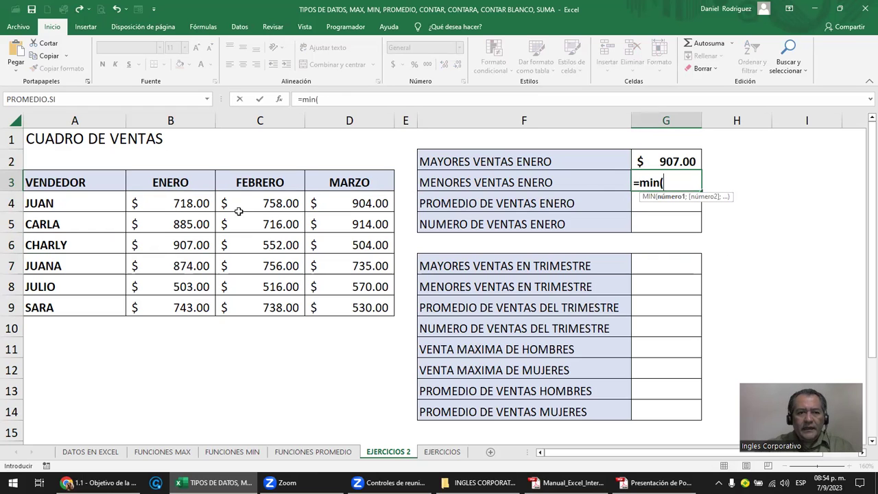
drag(181, 200, 196, 295)
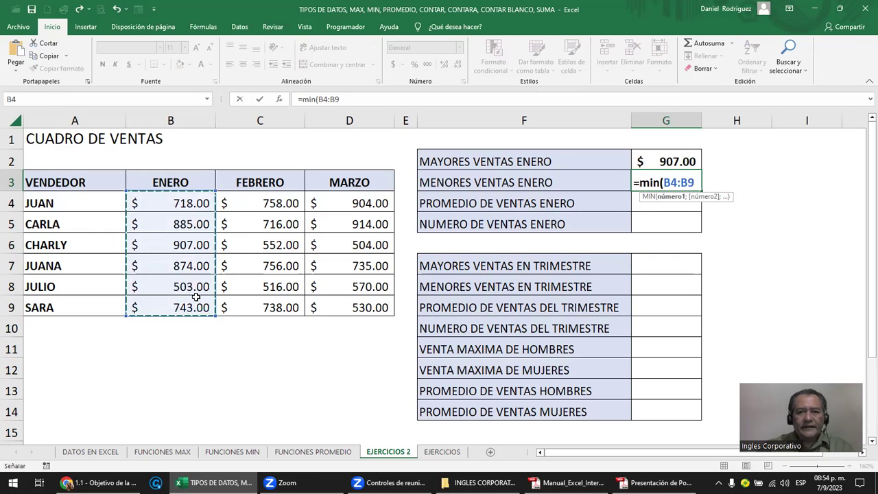
key(Return)
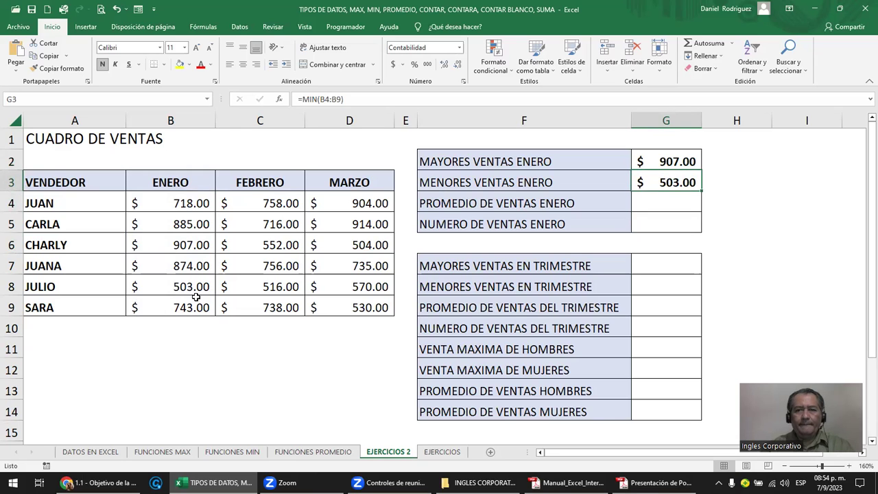
Enter =PROMEDIO(B4:B9) in G4 to calculate the average of the ENERO sales.
key(Down)
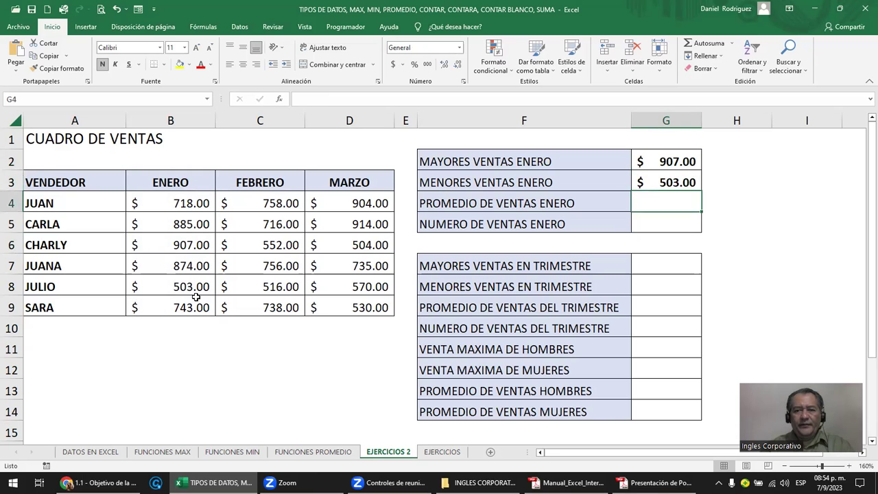
text(=)
text(p)
key(BackSpace)
text(p)
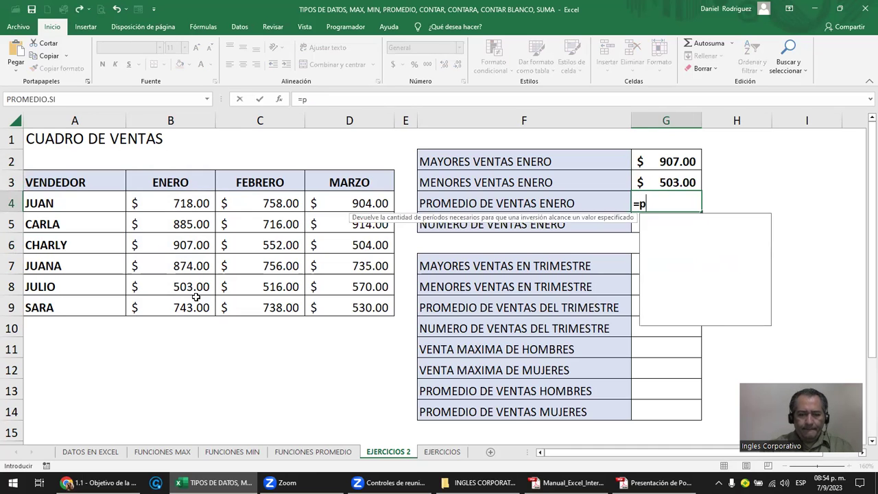
text(rom)
key(Tab)
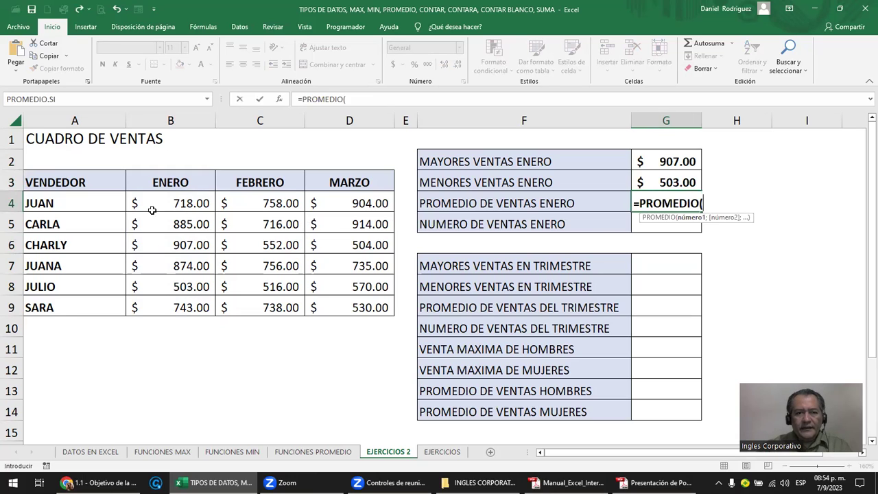
drag(185, 203, 183, 302)
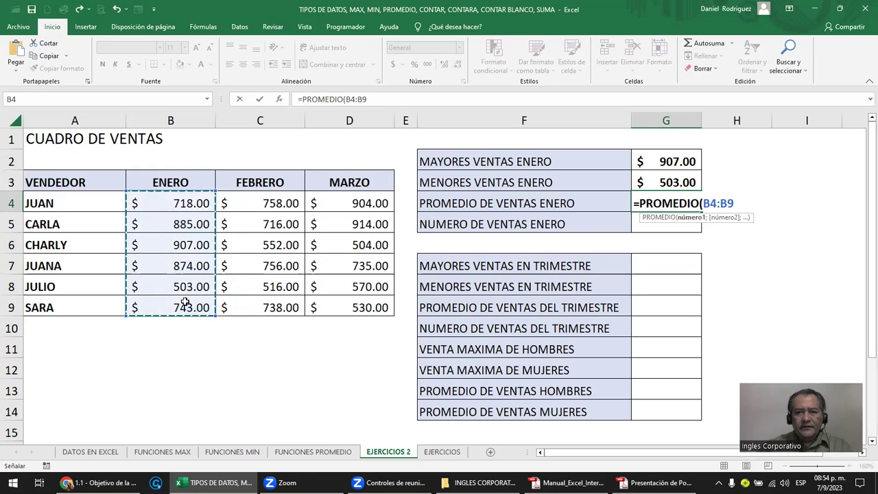
key(Return)
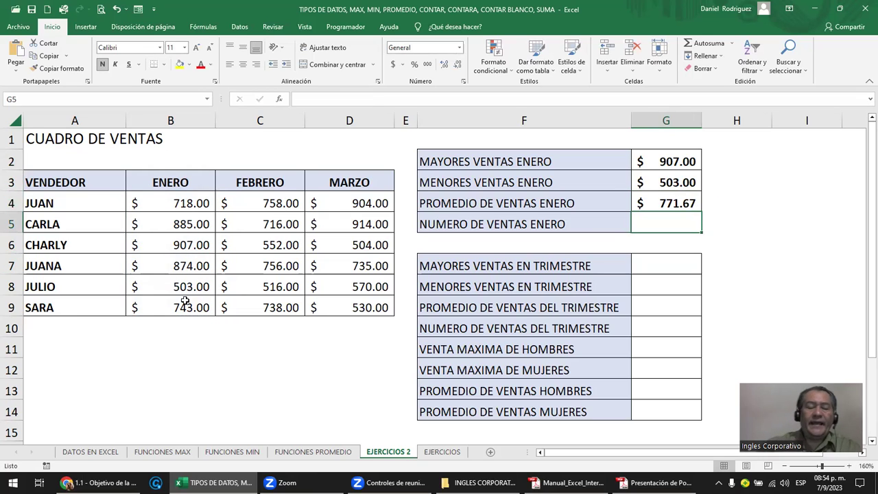
Count the ENERO sales in G5 with the count-numbers function, =CONTAR(B4:B9), and check its range without changing the formula.
click(169, 200)
drag(170, 203, 176, 307)
drag(180, 200, 191, 308)
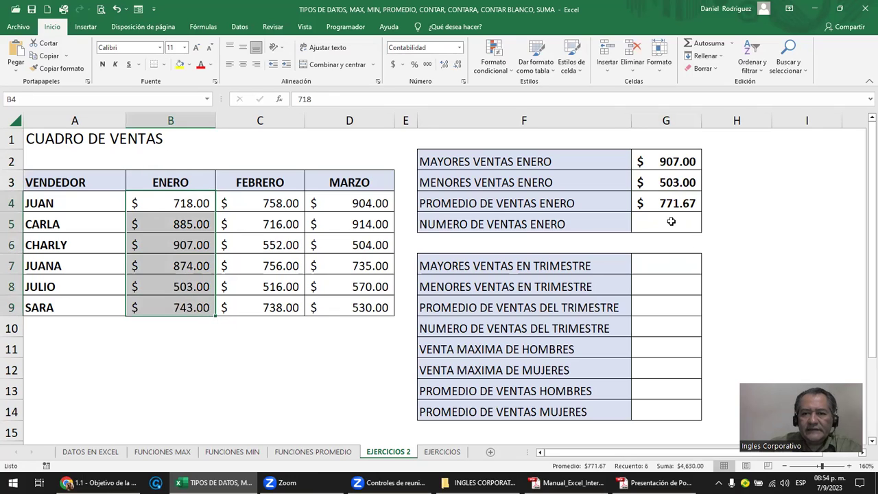
click(671, 221)
click(732, 42)
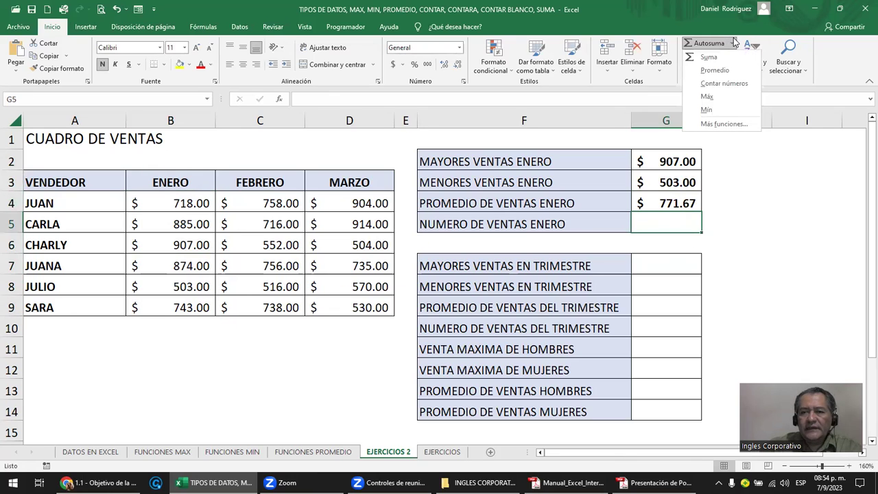
click(724, 83)
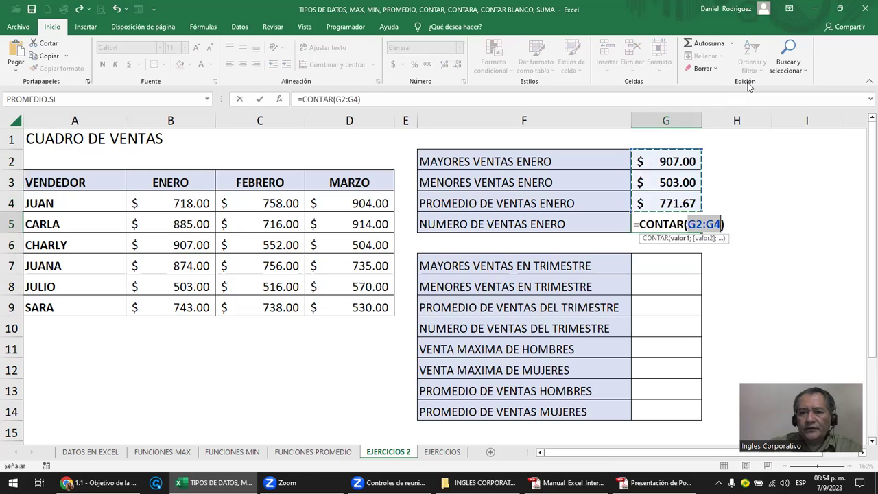
drag(185, 199, 172, 304)
key(ctrl+Return)
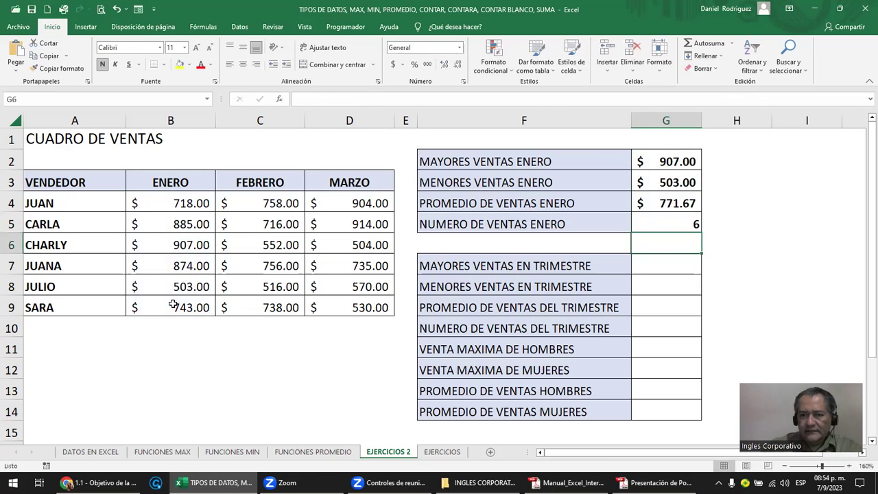
key(F2)
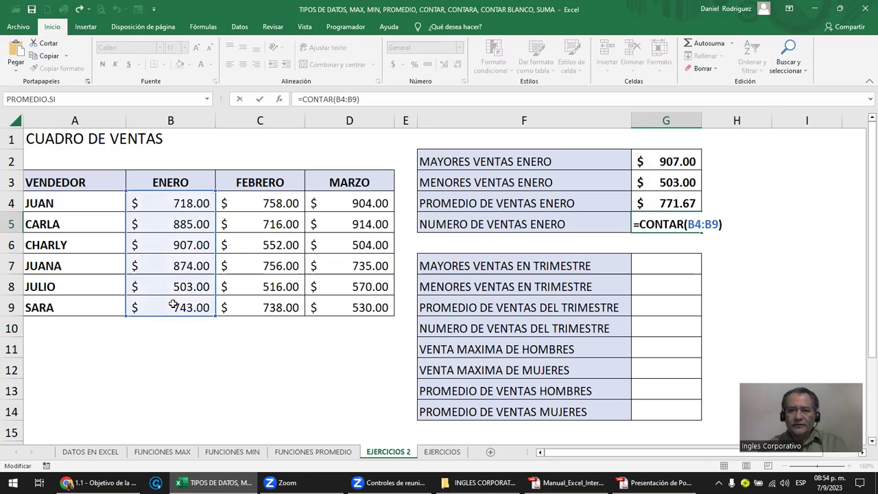
key(Escape)
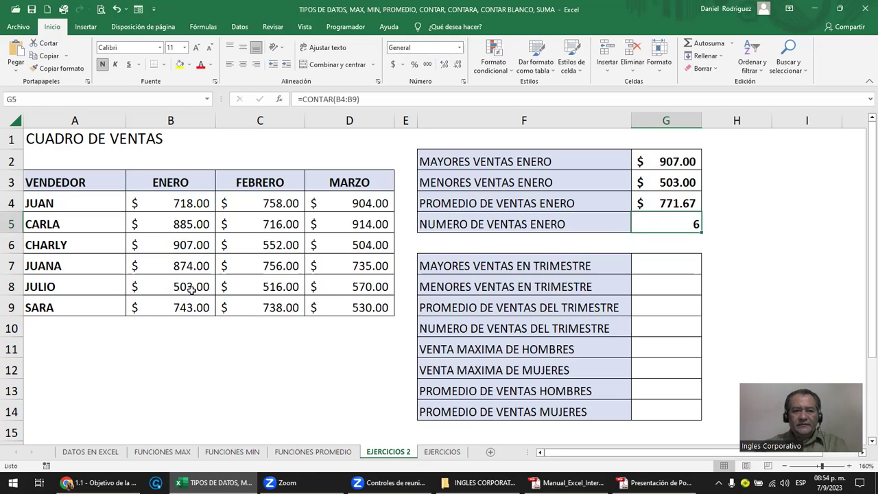
Test how the ENERO count reacts when B8 is cleared and when it holds the text "a", undoing each change.
click(192, 290)
key(Delete)
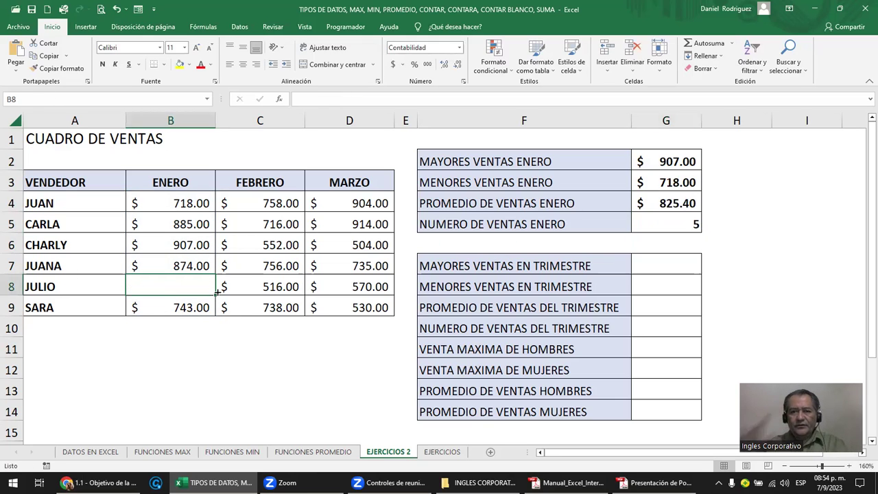
key(ctrl+z)
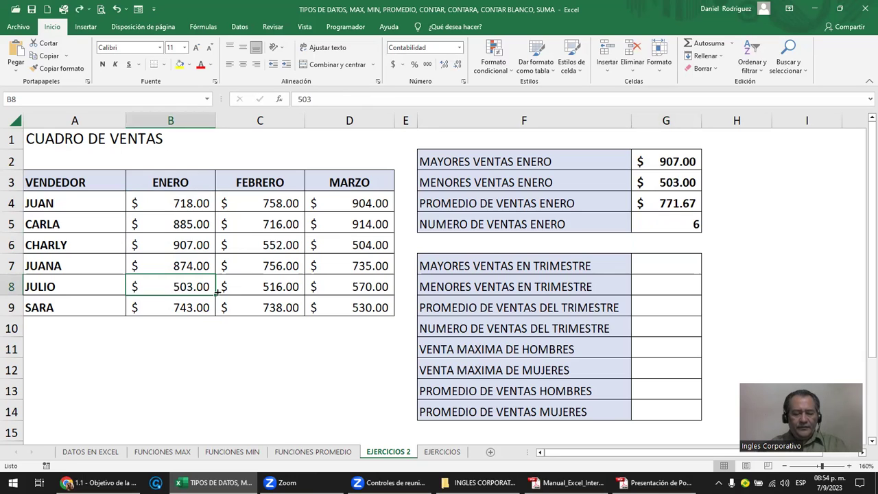
text(a)
key(Return)
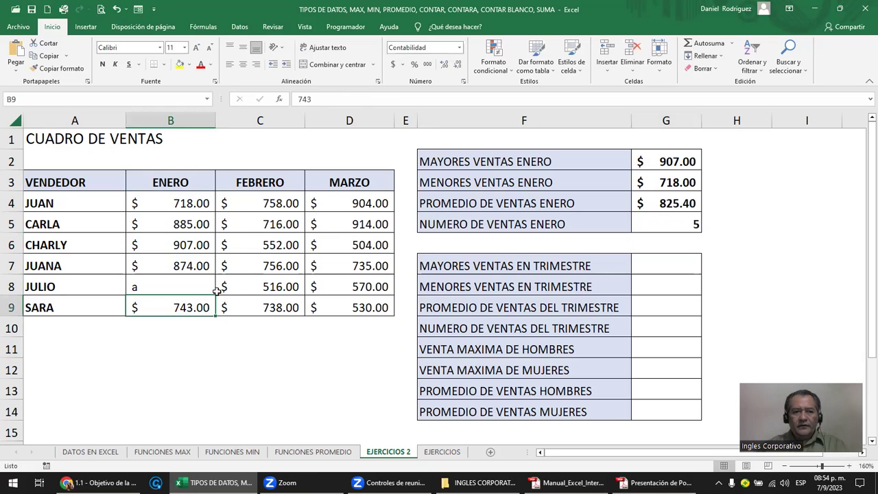
click(668, 224)
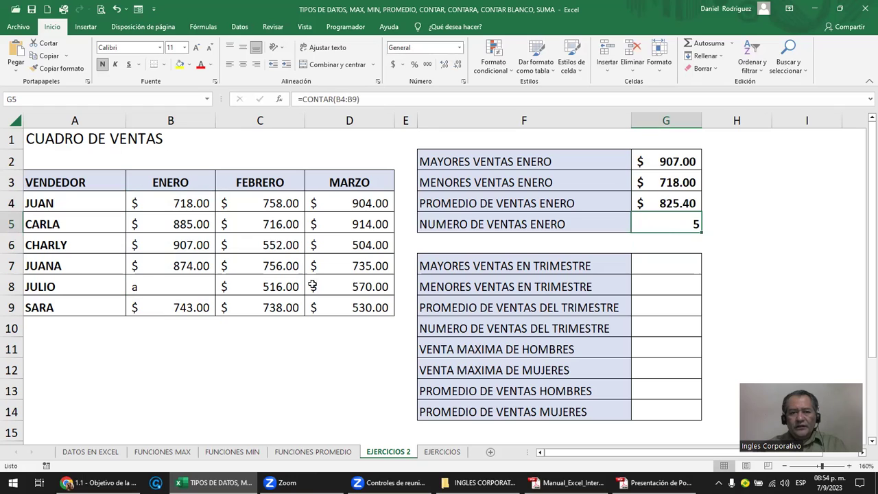
key(ctrl+z)
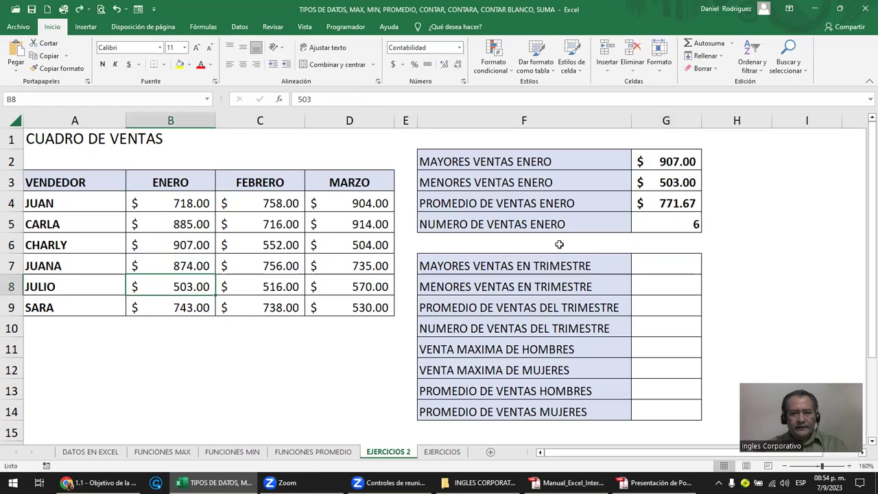
Center the ENERO results in G2:G5 horizontally.
click(681, 223)
drag(672, 162, 672, 224)
click(243, 63)
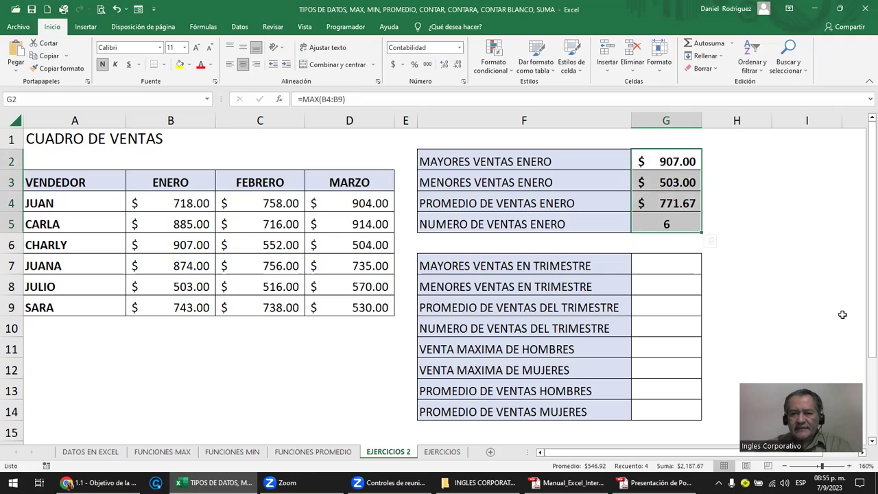
Enter =MAX(B4:D9) in G7 to calculate the highest sale of the quarter.
click(657, 263)
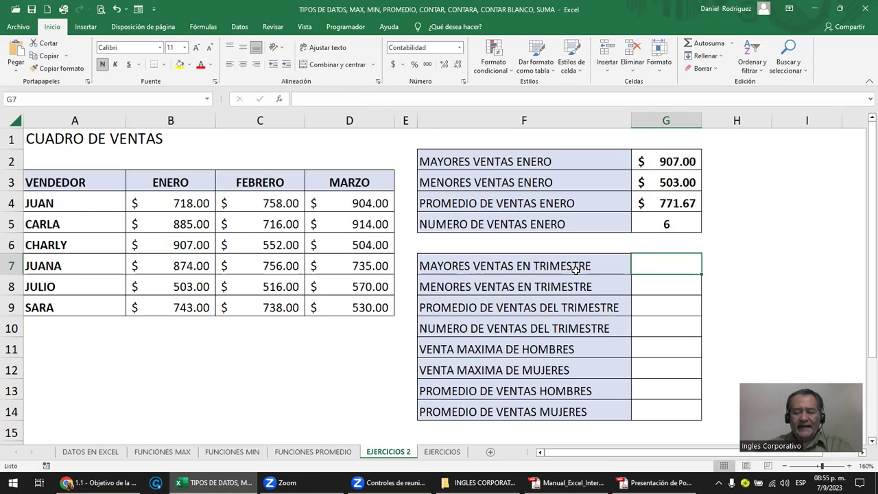
text(=)
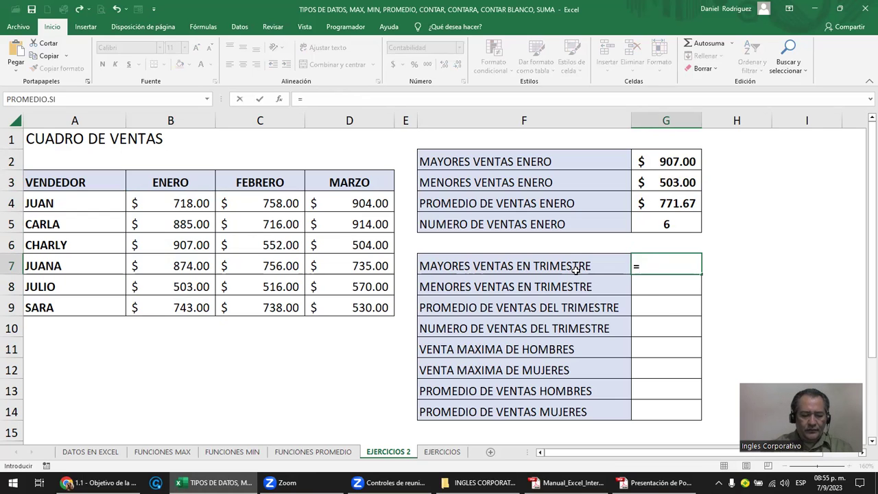
text(ma)
key(Tab)
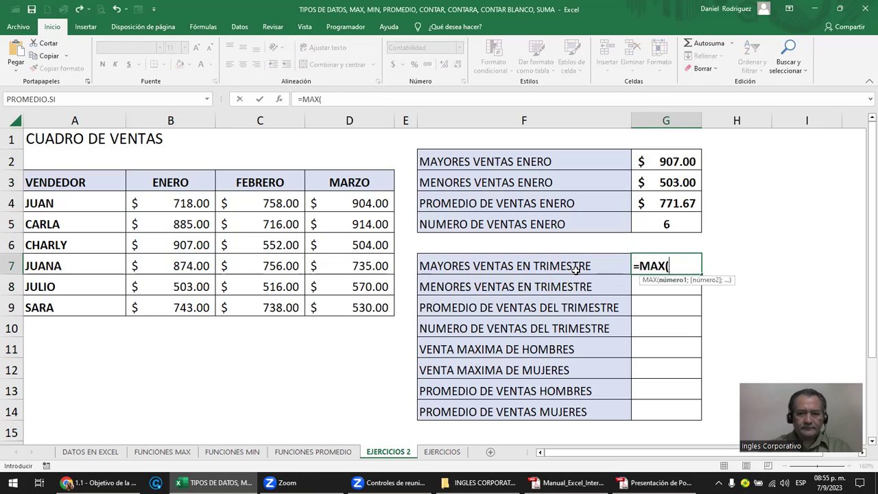
click(163, 203)
drag(163, 202, 370, 306)
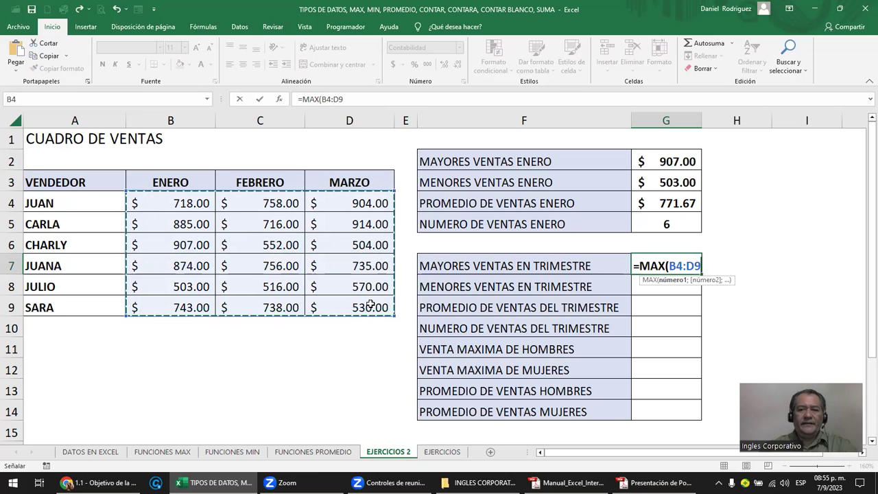
key(Return)
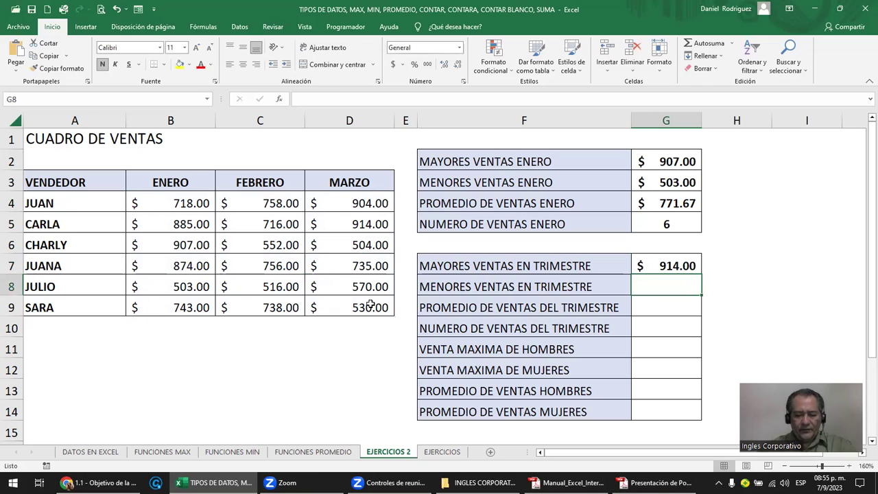
Enter =MIN(B4:D9) in G8 to calculate the lowest sale of the quarter.
text(=)
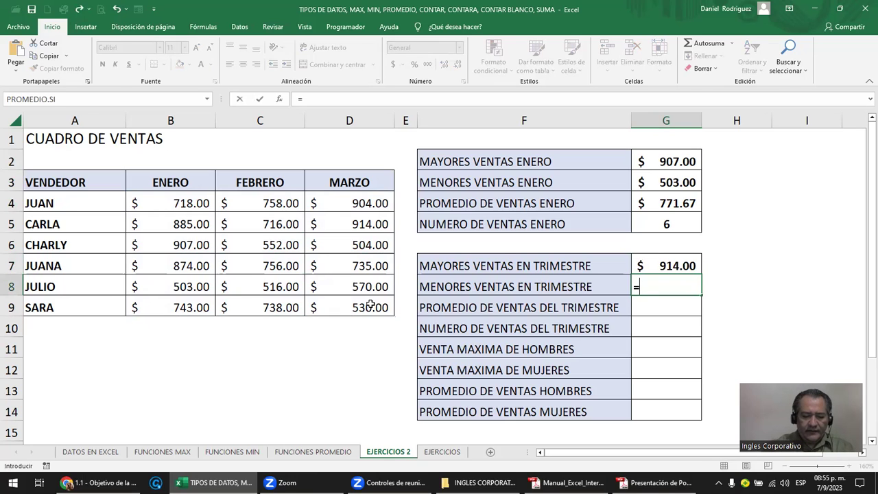
text(min)
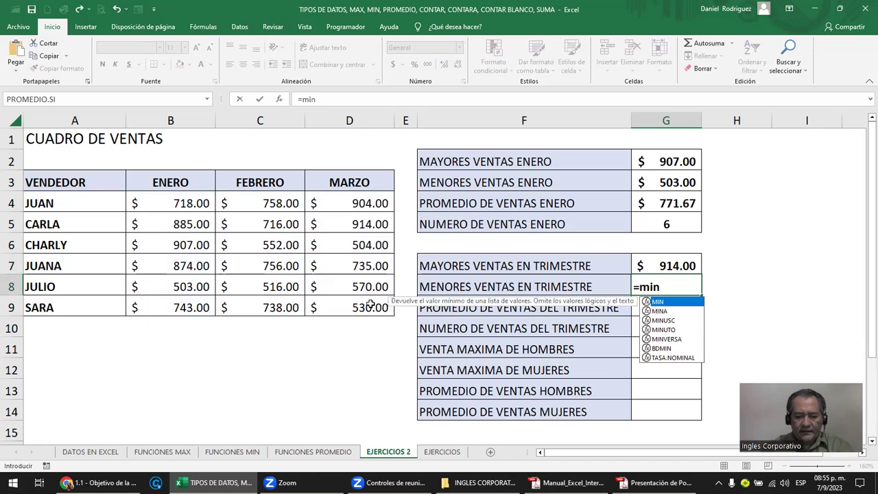
text(()
drag(369, 306, 173, 204)
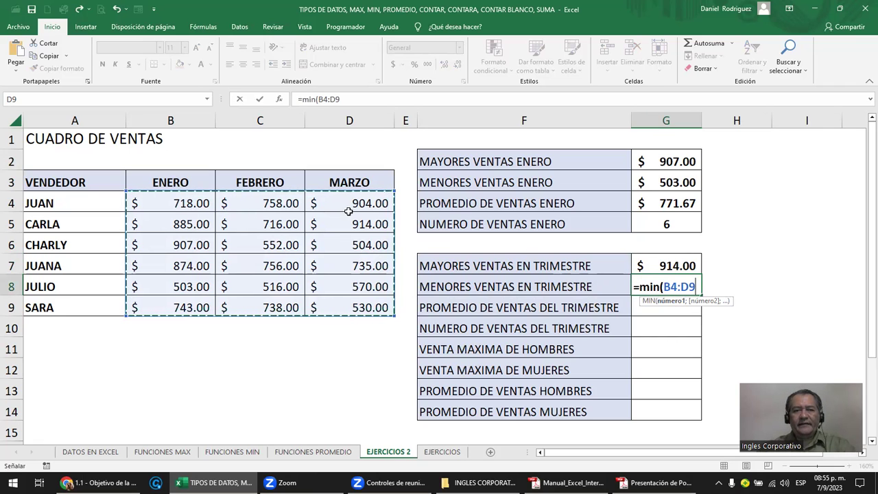
key(Return)
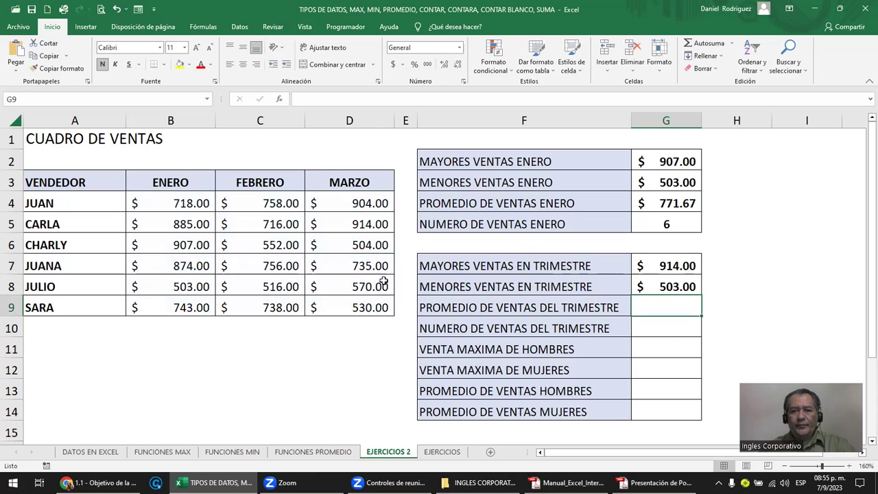
Enter =PROMEDIO(B4:D9) in G9 to calculate the average of the quarter's sales.
text(=)
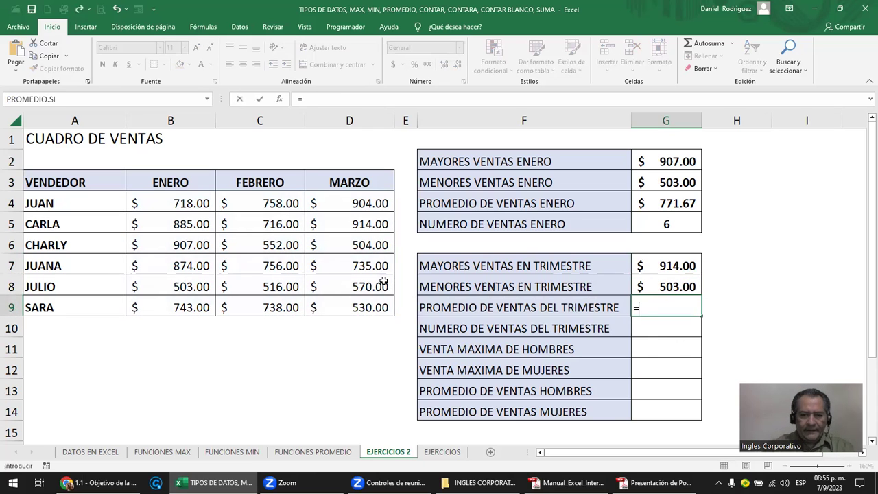
text(pro)
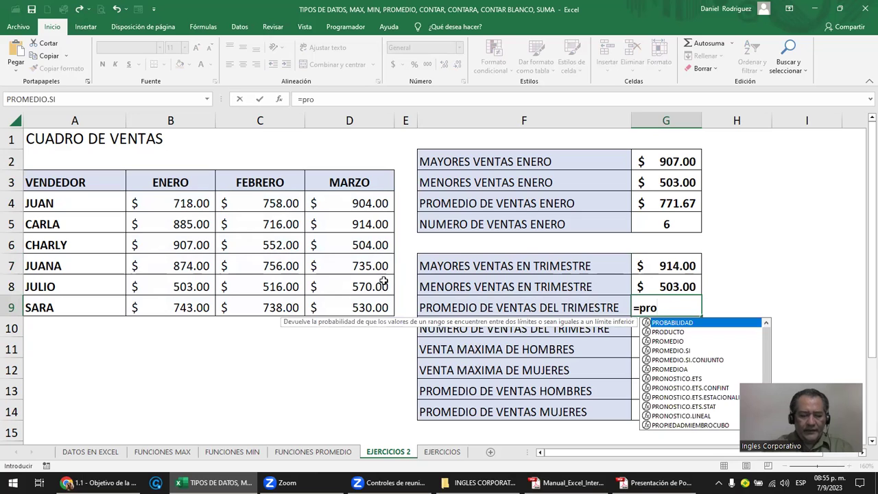
key(Down)
key(Down)
key(Tab)
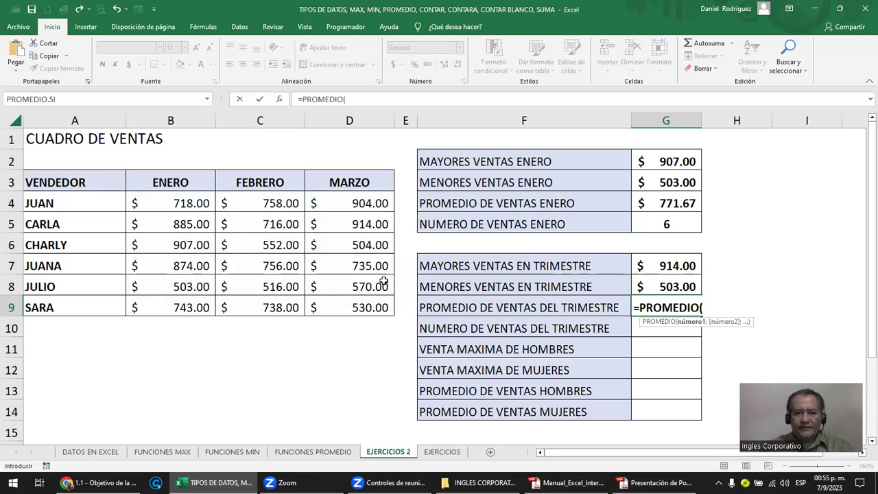
drag(190, 204, 334, 299)
key(Return)
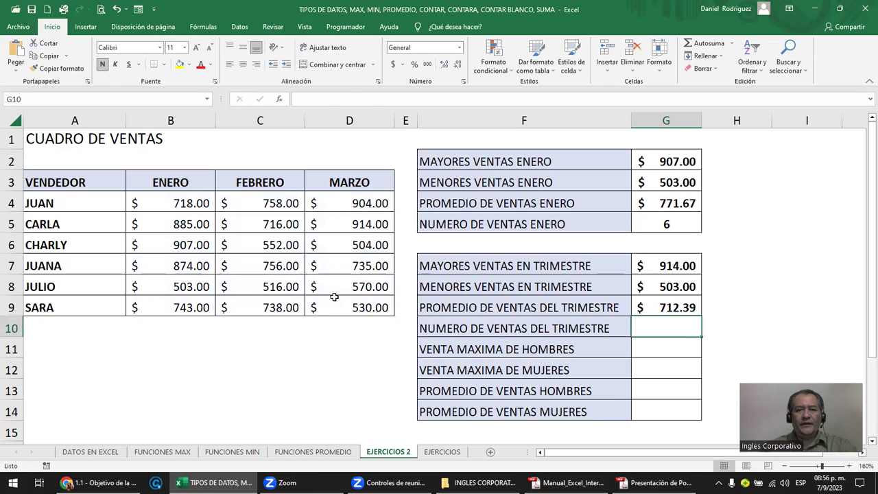
Count the quarter's sales in G10 by writing =CONTAR(B4:D9) manually, and clear the cell again.
drag(190, 207, 317, 308)
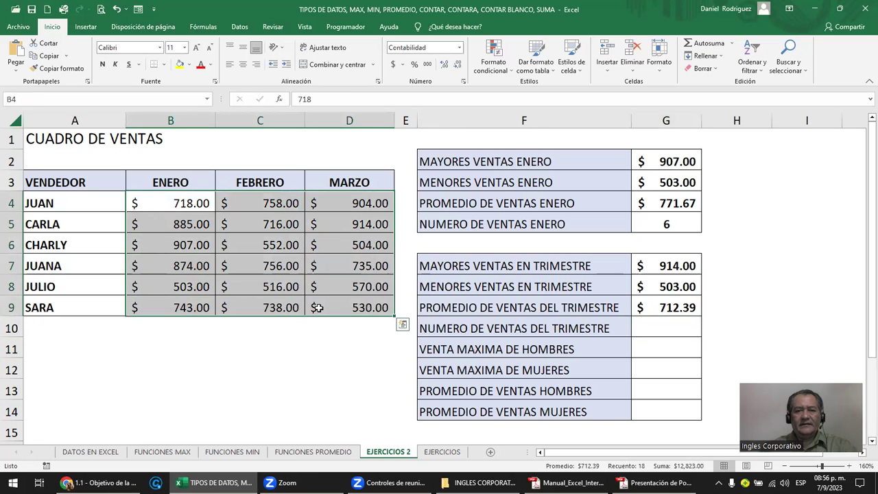
click(649, 333)
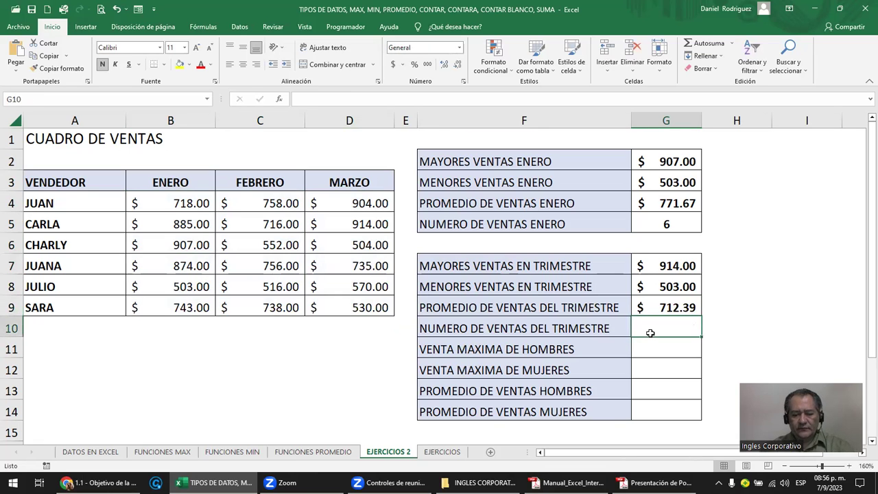
text(=co)
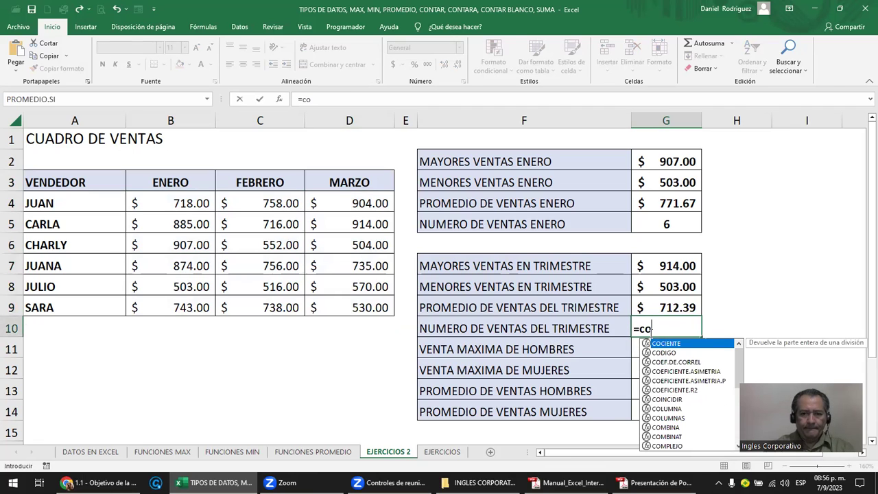
text(ntar()
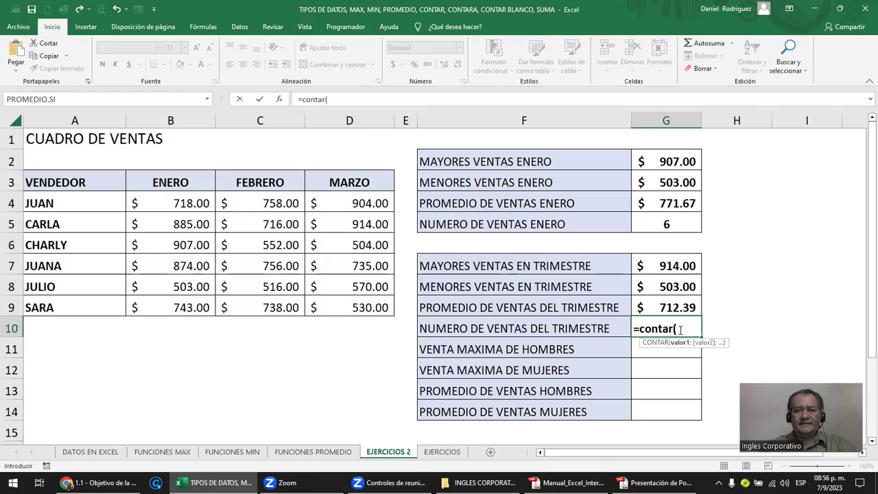
drag(177, 205, 357, 304)
key(Return)
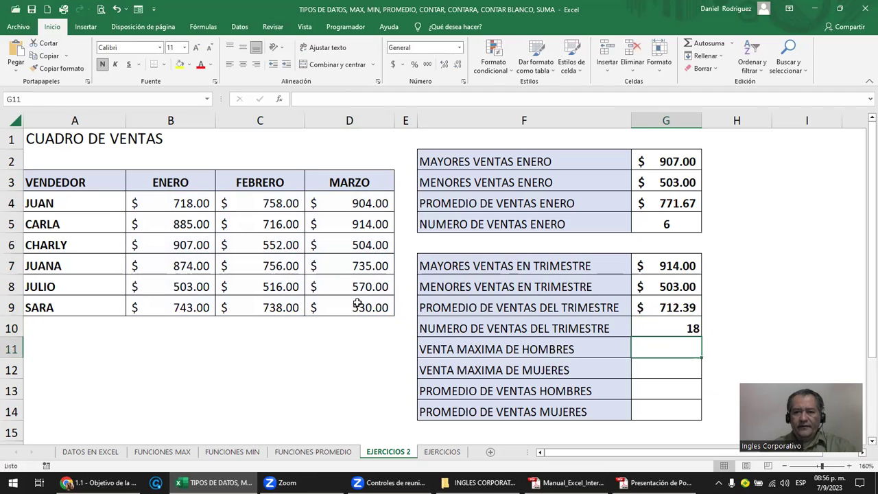
key(Up)
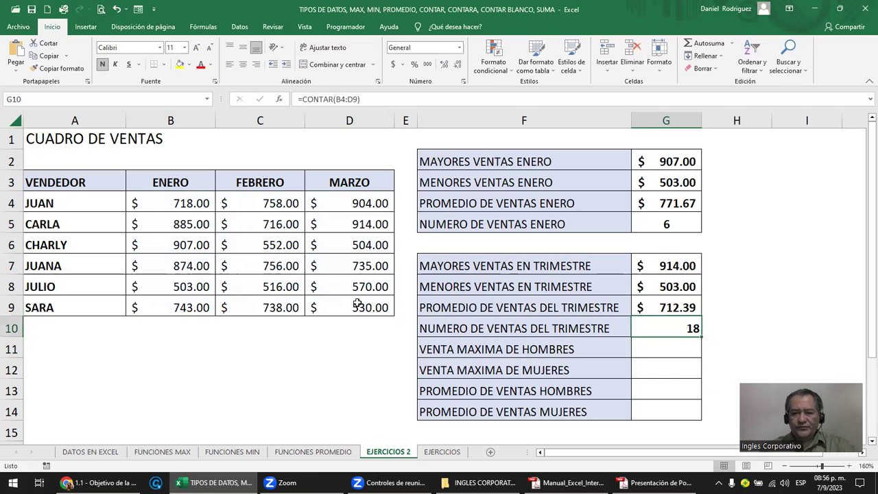
key(Delete)
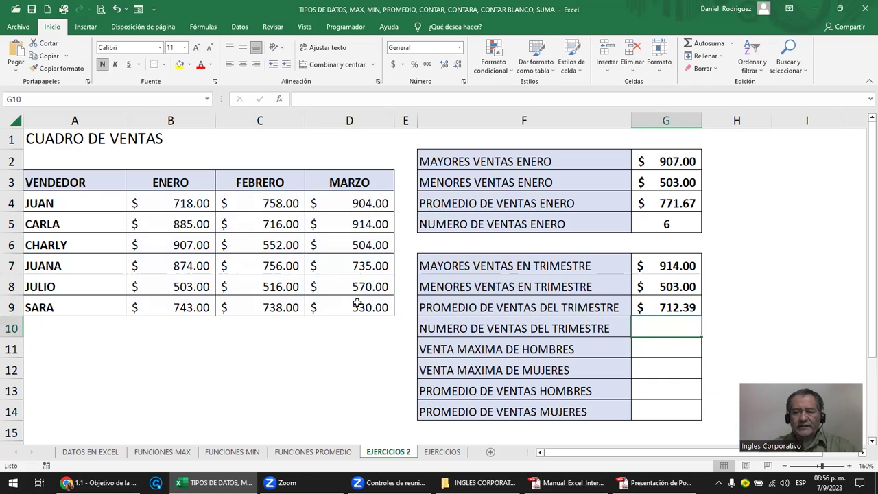
click(731, 45)
click(730, 45)
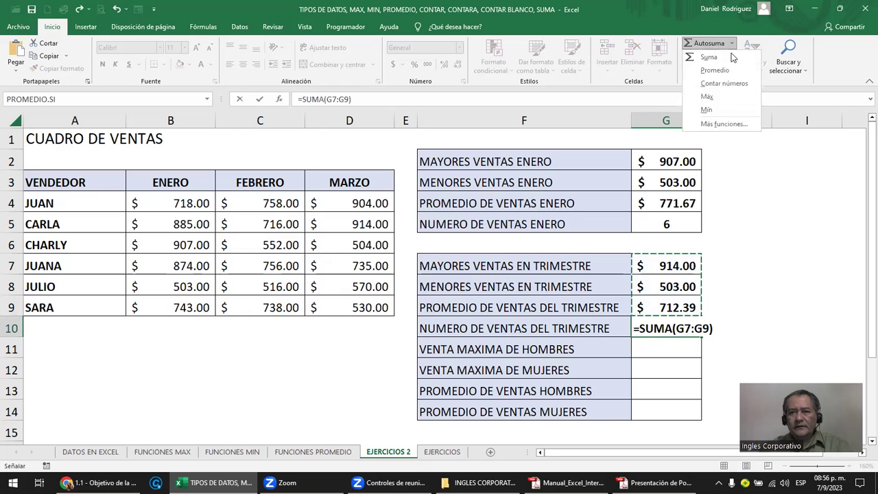
click(729, 87)
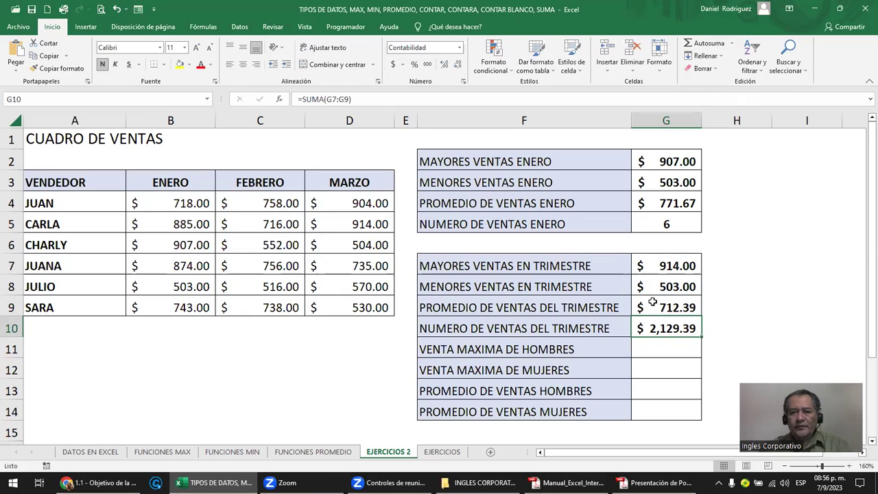
key(Delete)
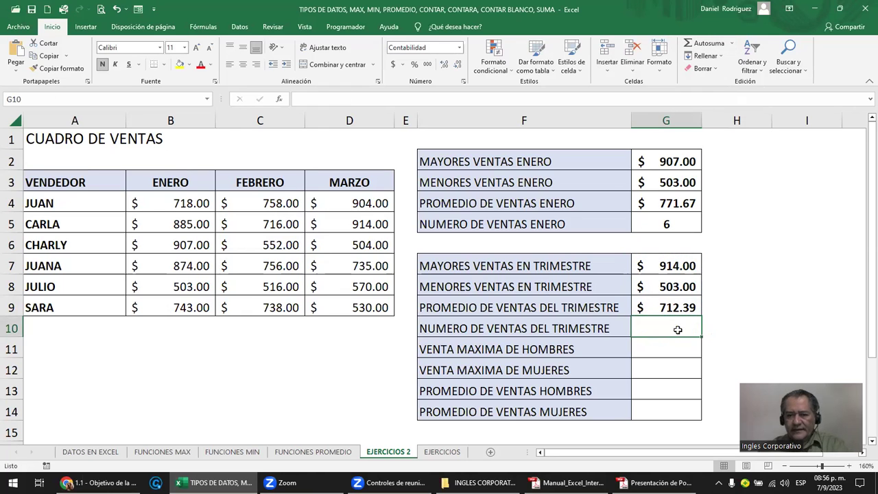
Insert the count-numbers function in G10 and set its range to B4:D9, giving =CONTAR(B4:D9).
click(731, 47)
click(727, 82)
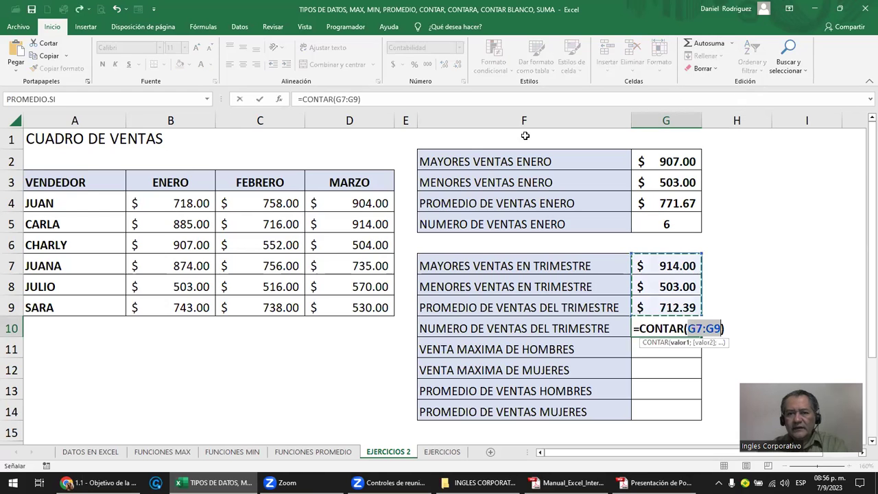
drag(188, 204, 353, 302)
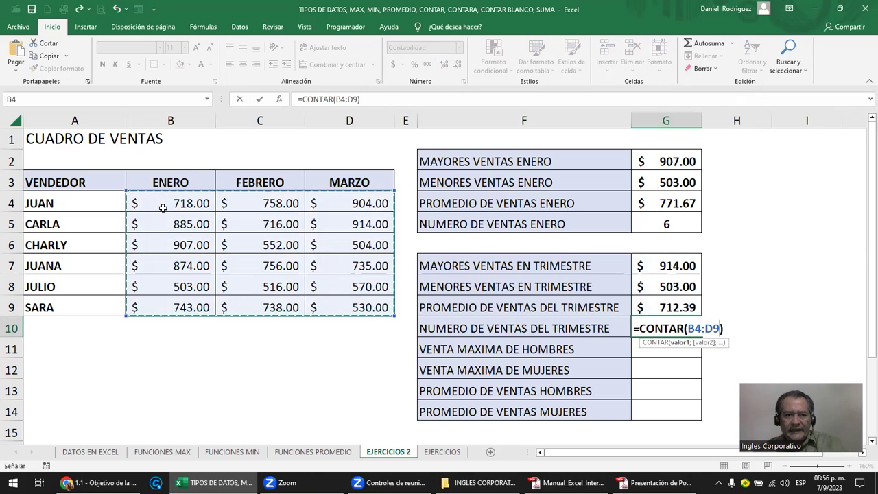
key(Return)
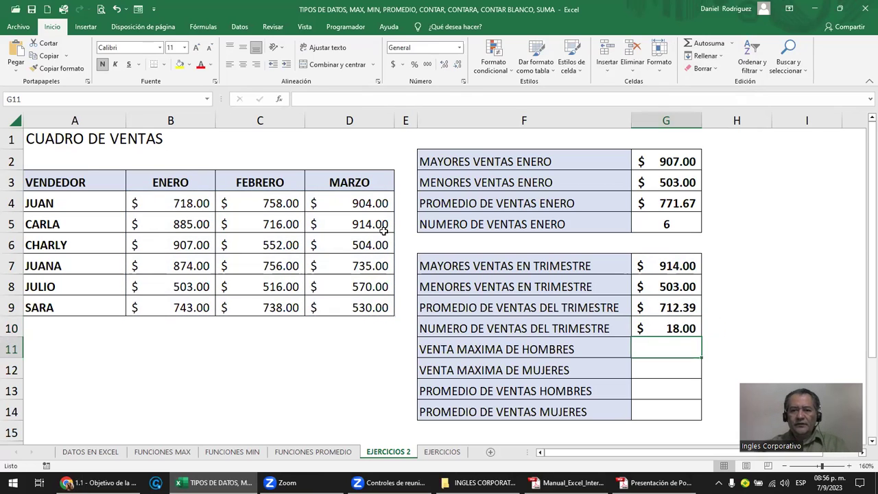
Change the number format of the quarterly sales count in G10 to General and select G11.
click(664, 325)
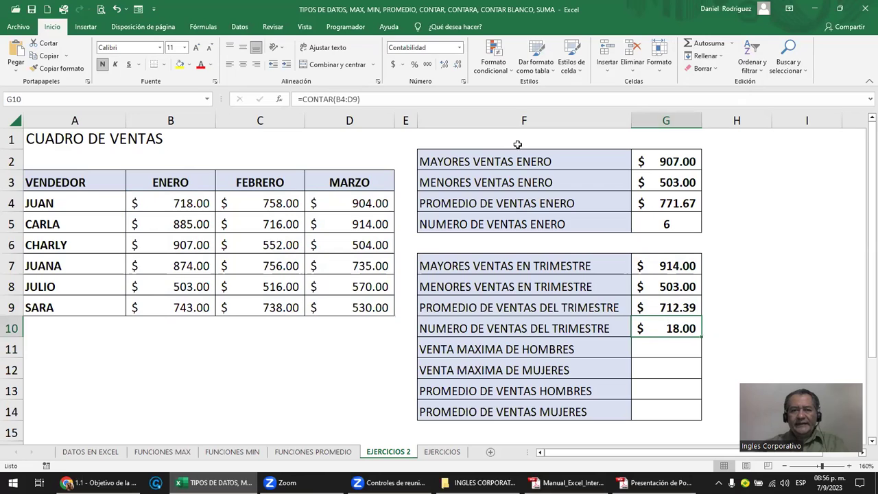
click(459, 48)
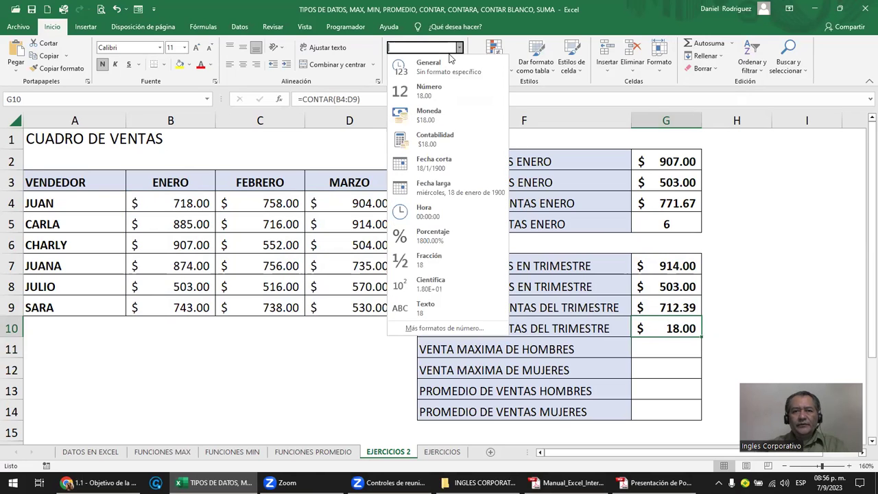
click(433, 68)
click(663, 346)
click(658, 332)
click(656, 343)
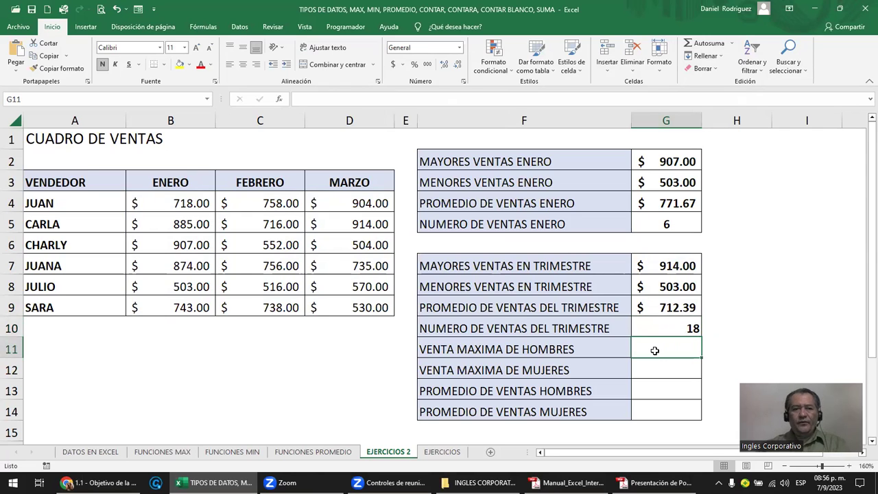
Start a MAX formula in G11 for the men's highest sale with the ranges B4:D4:B6:D6.
text(=)
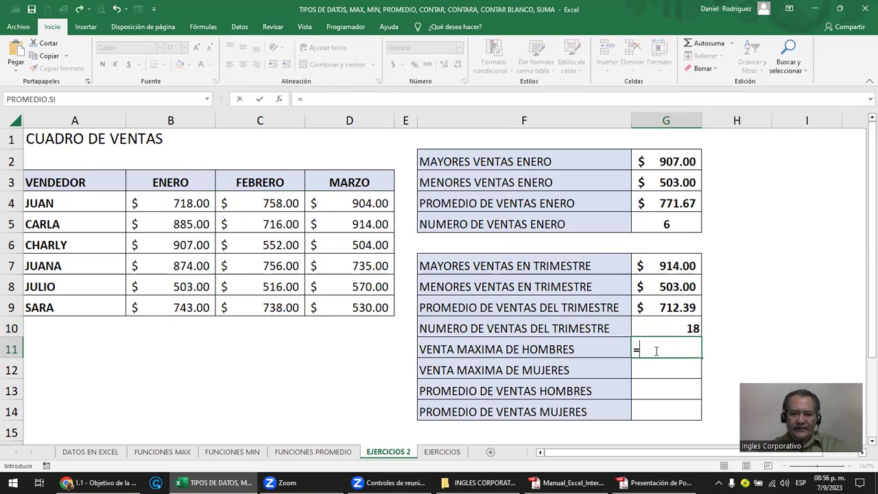
text(max)
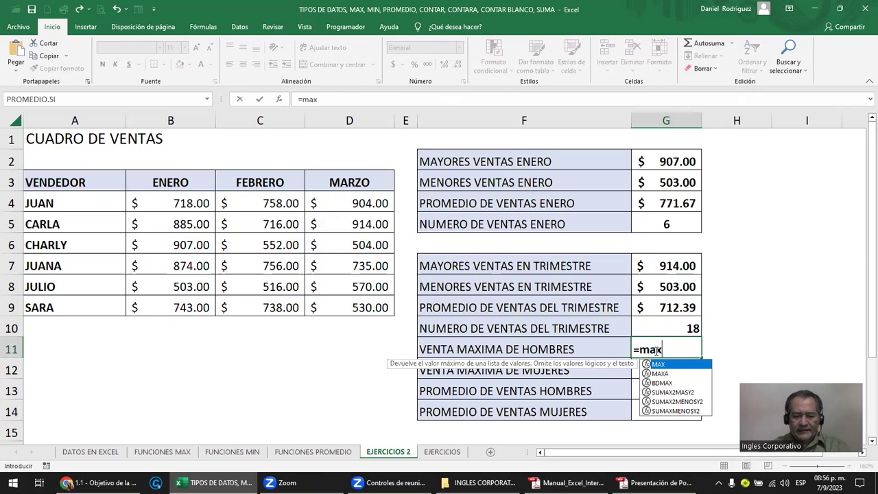
text(()
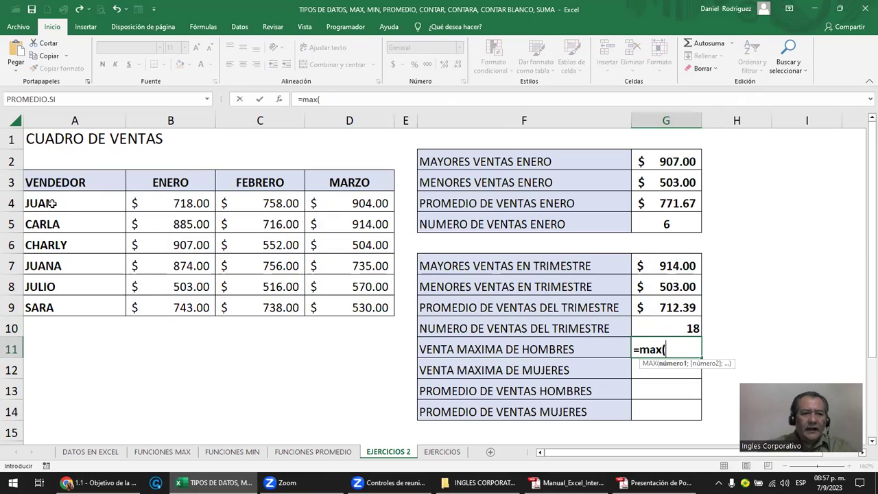
drag(171, 202, 352, 198)
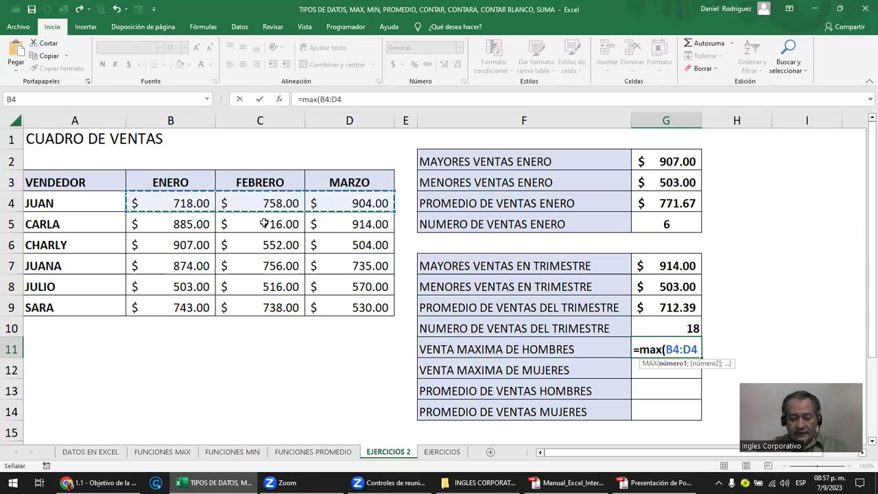
key(F8)
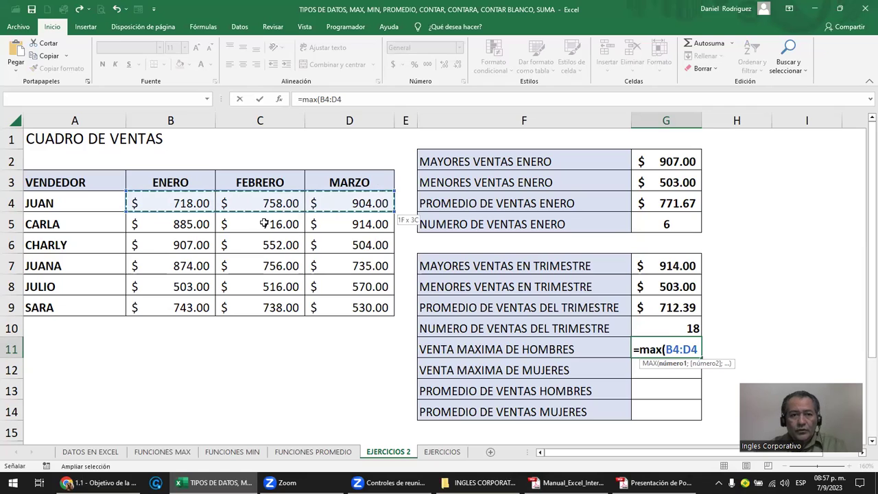
click(362, 103)
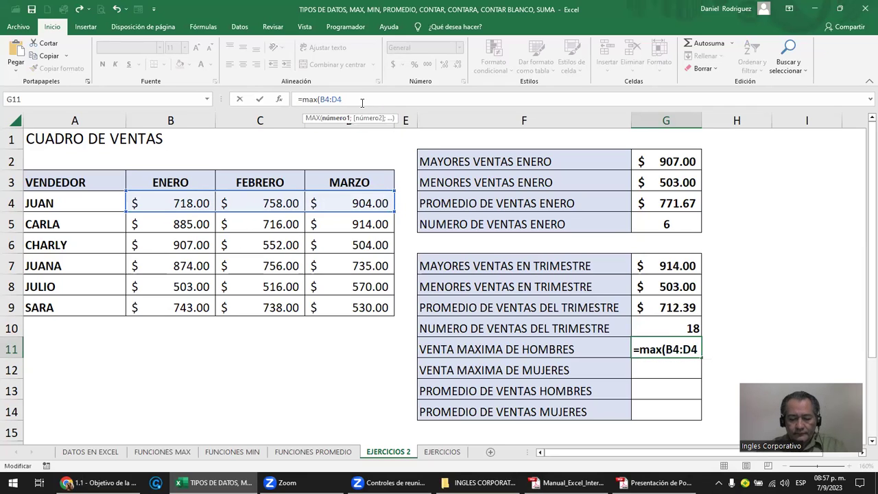
drag(180, 245, 339, 244)
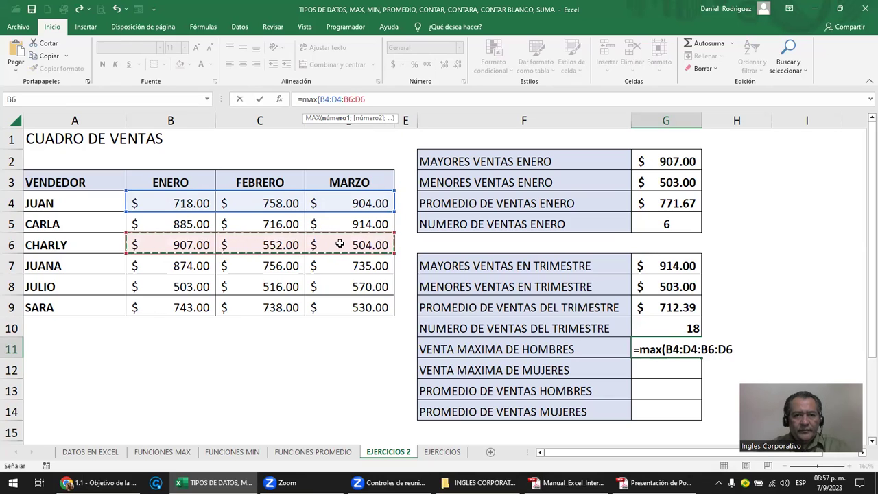
Complete the G11 formula as =MAX(B4:D4:B6:D6:B8:D8) and give the cell the accounting number format.
key(F8)
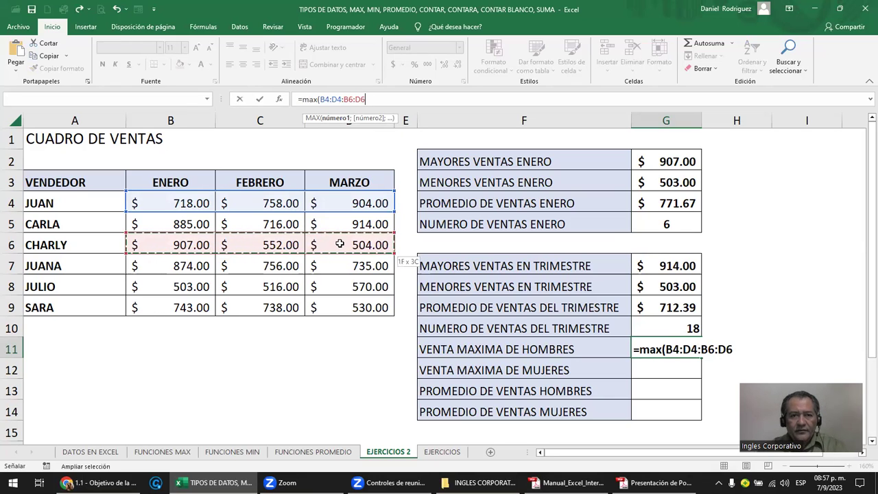
click(375, 100)
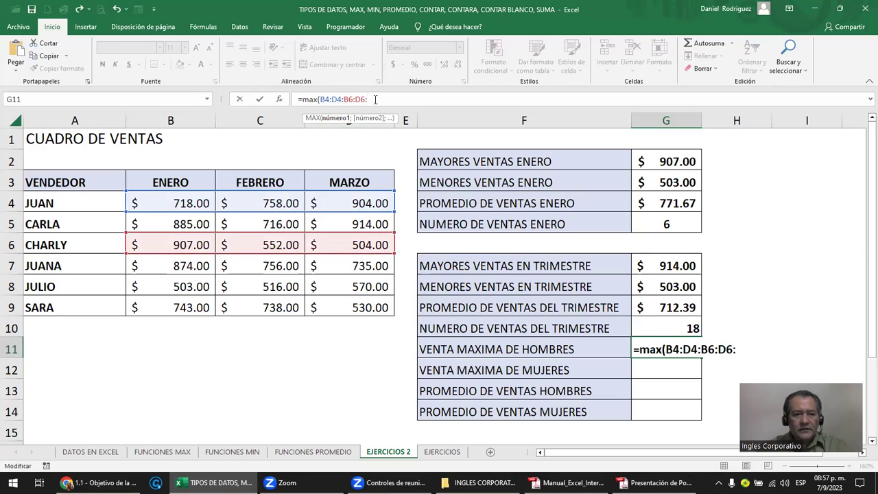
drag(172, 286, 336, 286)
click(397, 98)
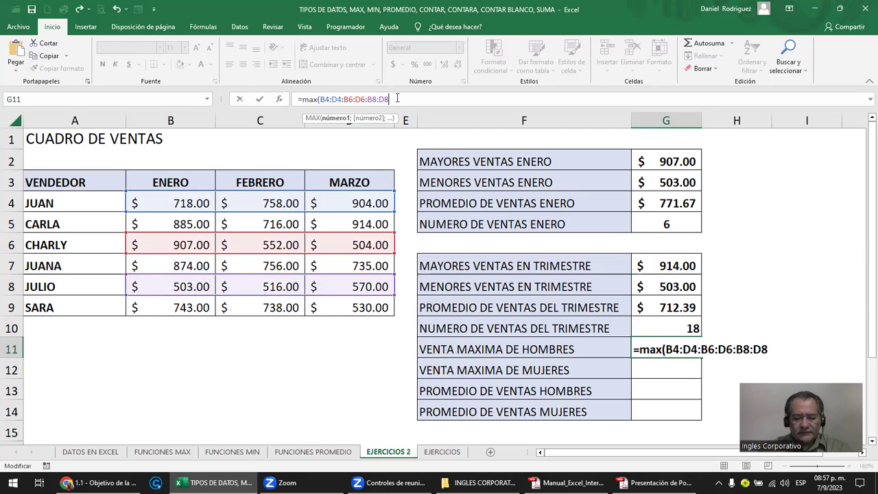
text())
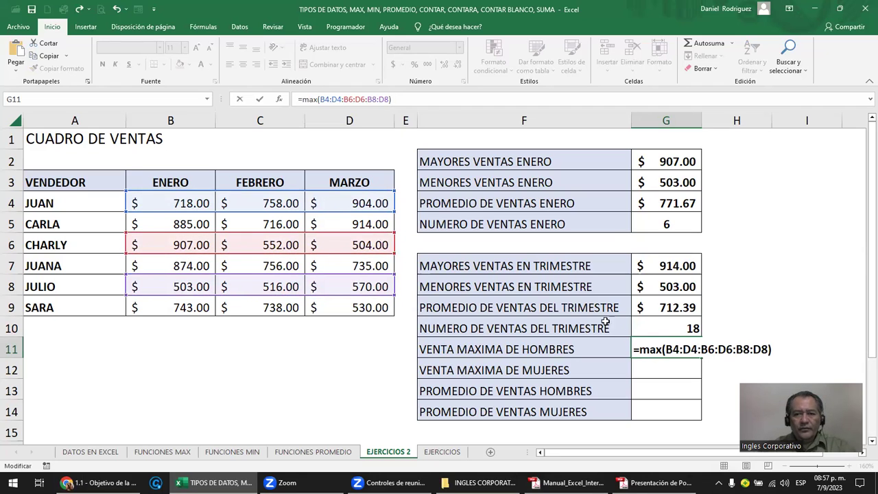
key(Return)
click(692, 350)
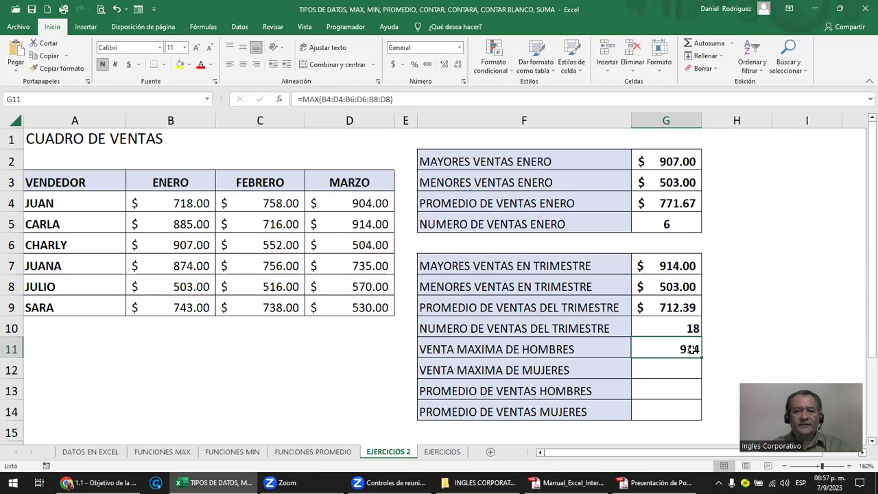
click(393, 63)
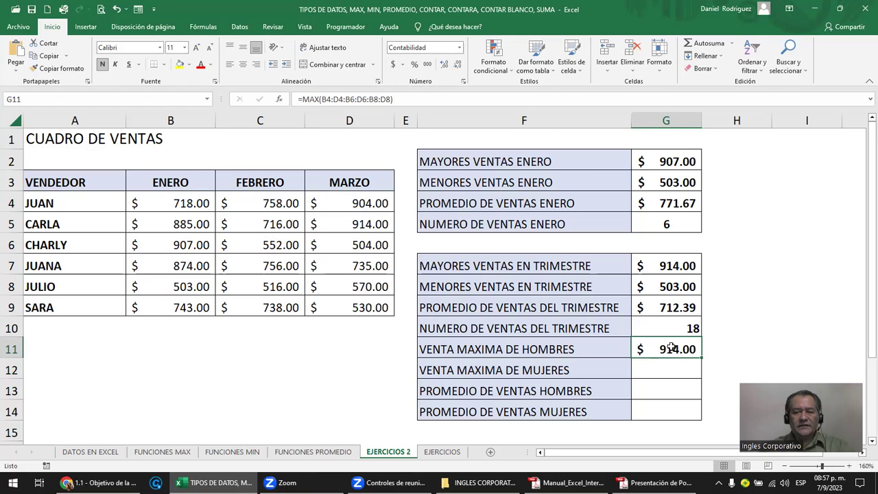
Enter =MAX(B5:D5:B7:D7:B9:D9) in G12 to find the women's highest sale.
click(671, 372)
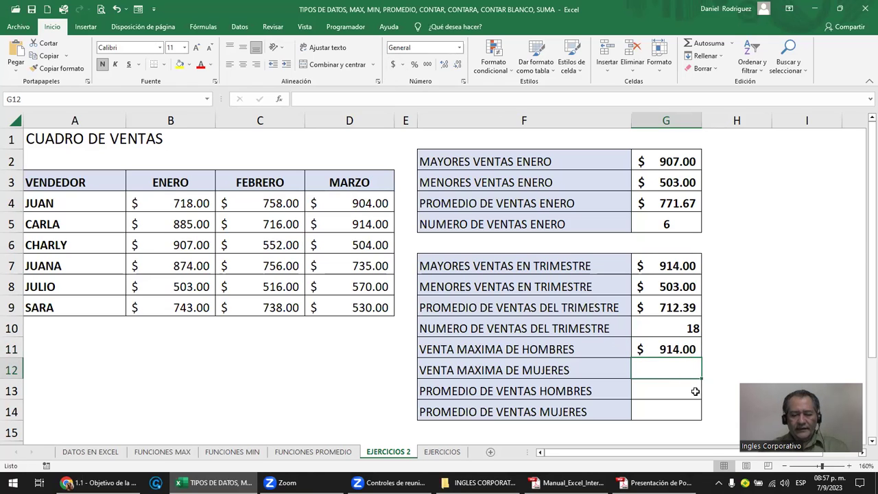
text(=max()
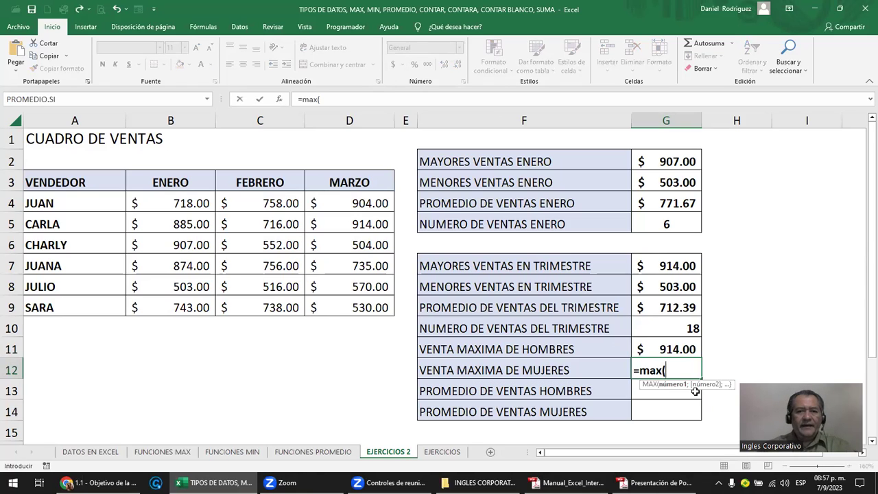
drag(137, 223, 347, 224)
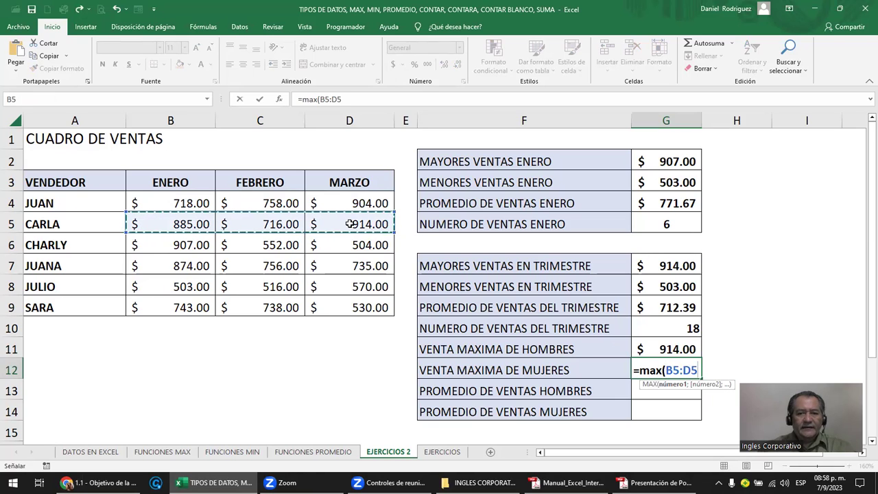
click(354, 101)
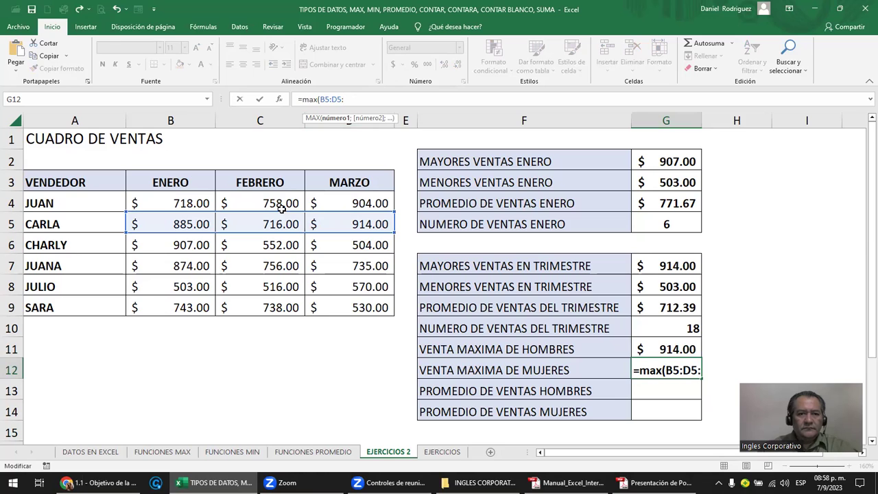
click(170, 267)
drag(170, 268, 380, 267)
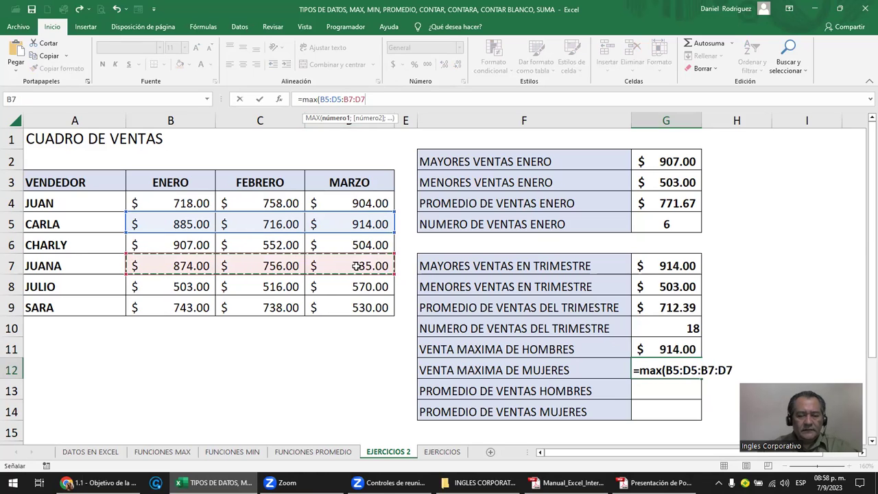
click(373, 99)
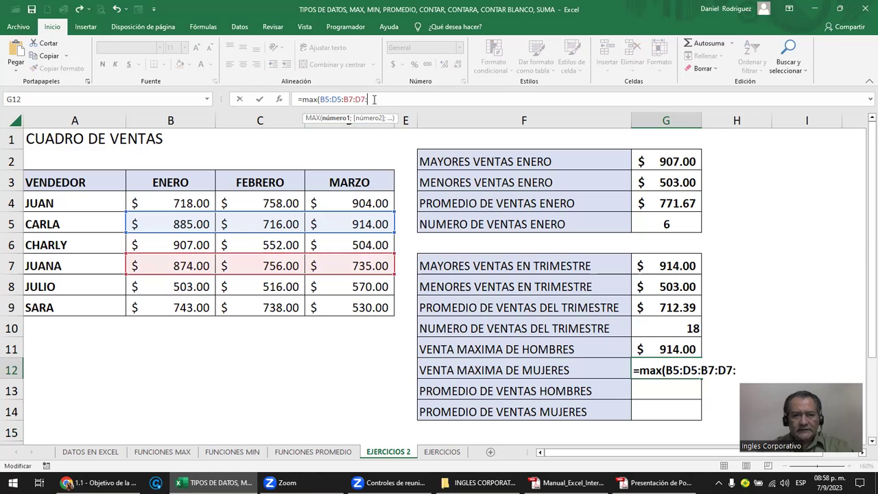
text(:)
drag(189, 307, 351, 302)
text())
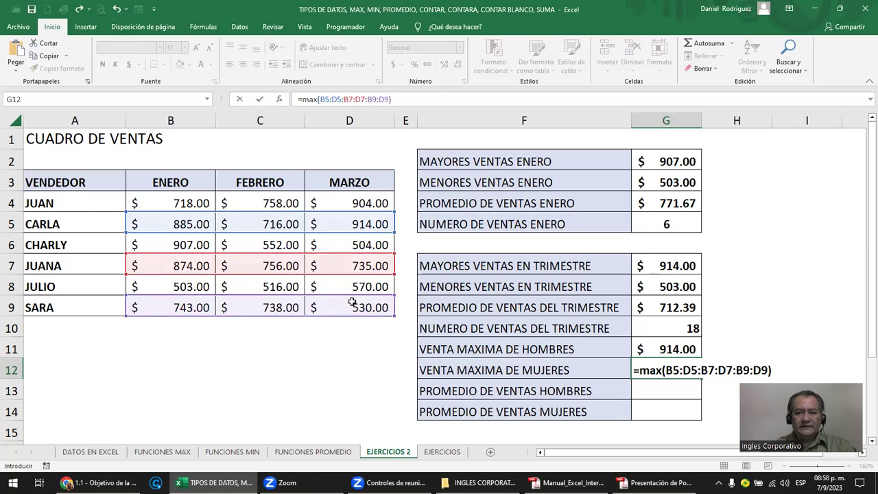
key(Return)
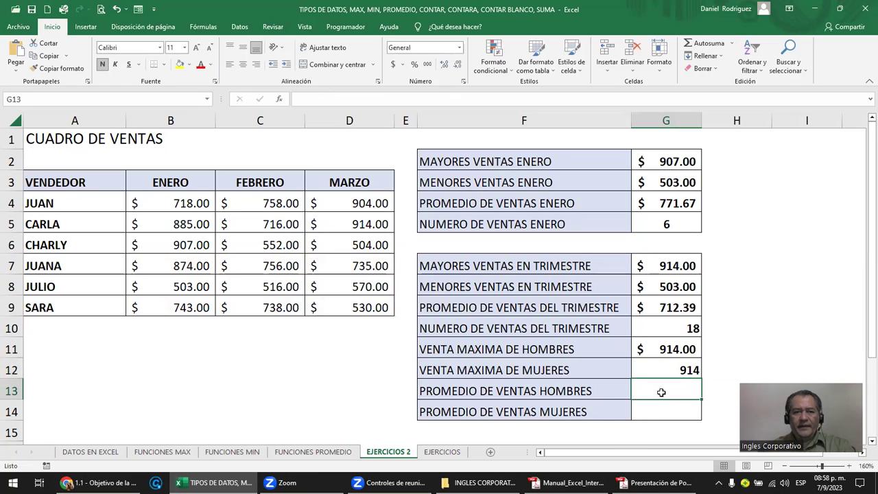
Widen column E and calculate the first seller's average in E4 with =PROMEDIO(B4:D4).
drag(418, 122, 475, 123)
click(408, 206)
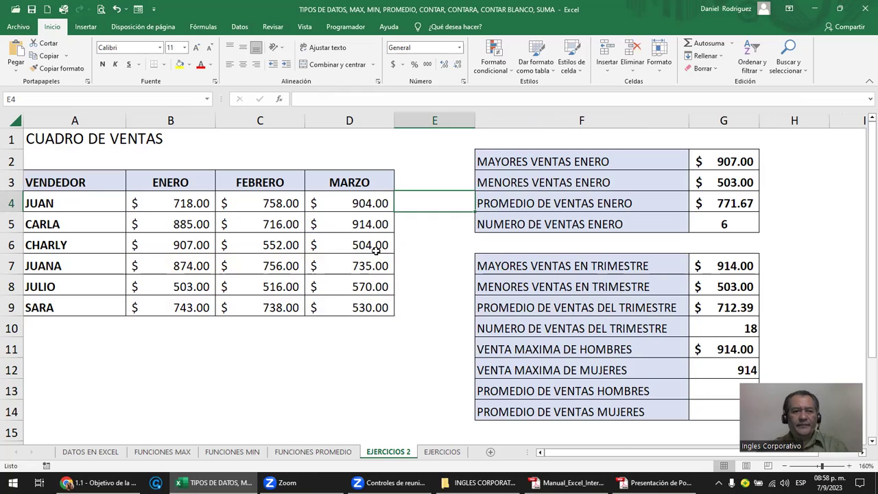
click(730, 42)
click(720, 73)
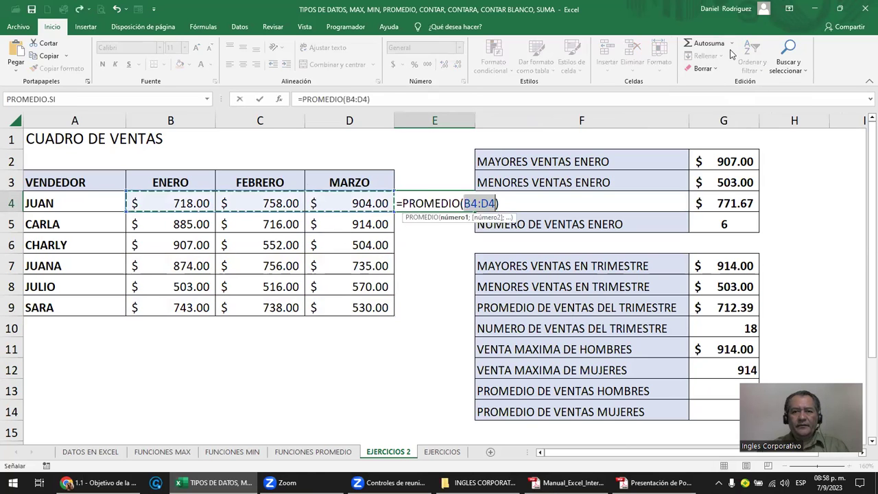
key(Return)
Copy the row average formula from E4 into E6 and E8 for the other male sellers.
click(401, 203)
key(ctrl+c)
key(Down)
key(Down)
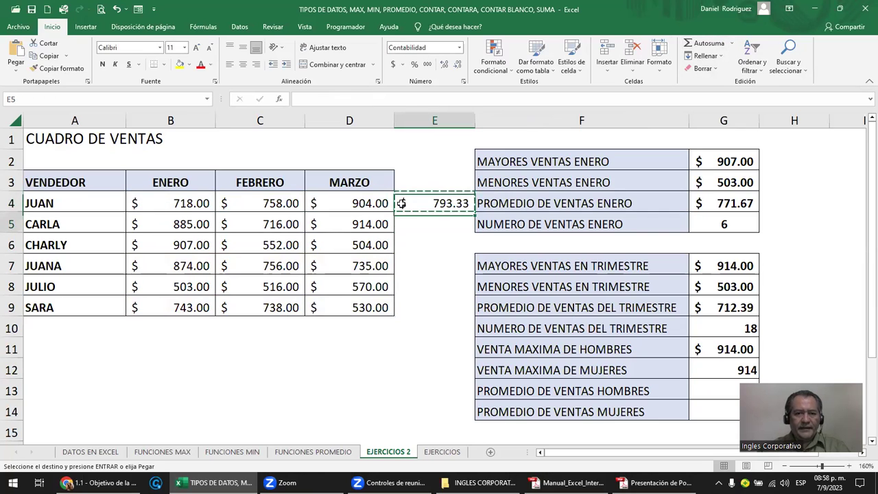
key(Down)
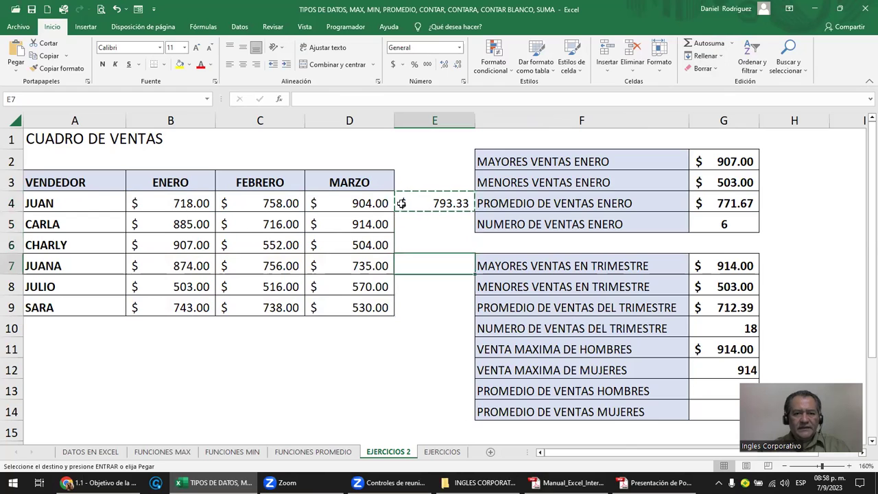
key(Up)
key(Return)
key(Down)
key(Up)
key(ctrl+c)
key(Down)
key(Down)
key(Down)
key(Up)
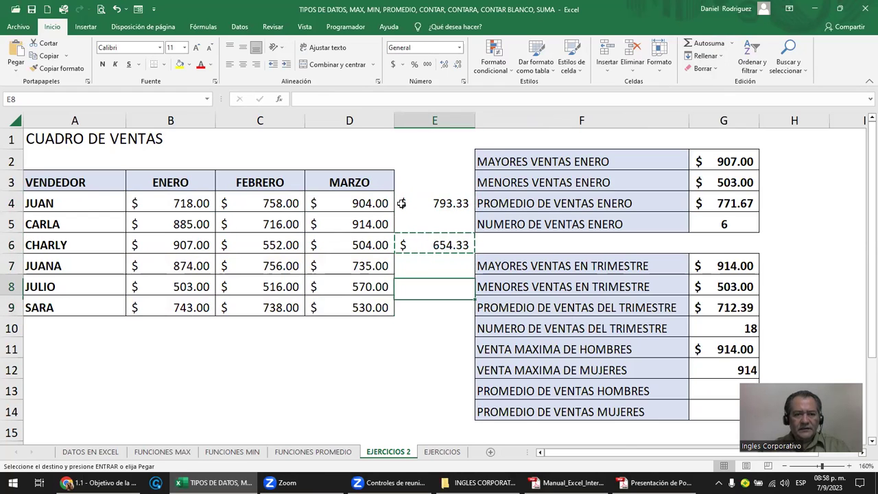
key(Return)
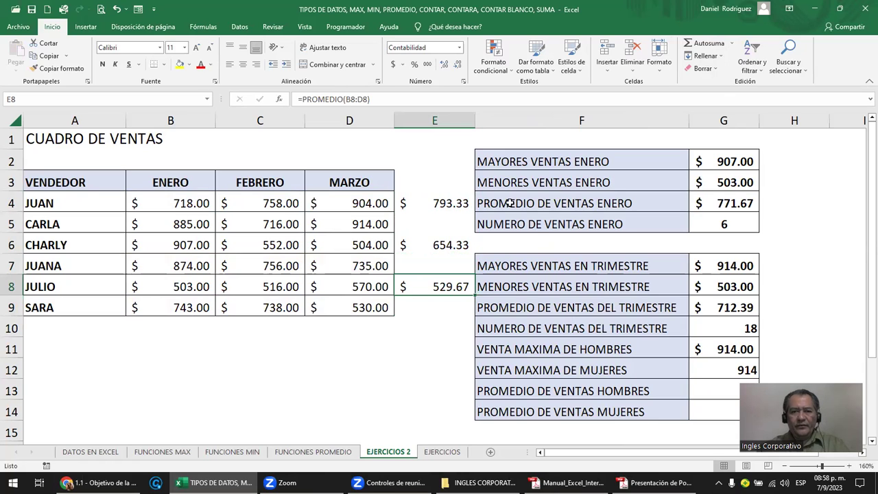
Clear the individual averages in E4:E8 and make column E narrower.
drag(438, 199, 446, 286)
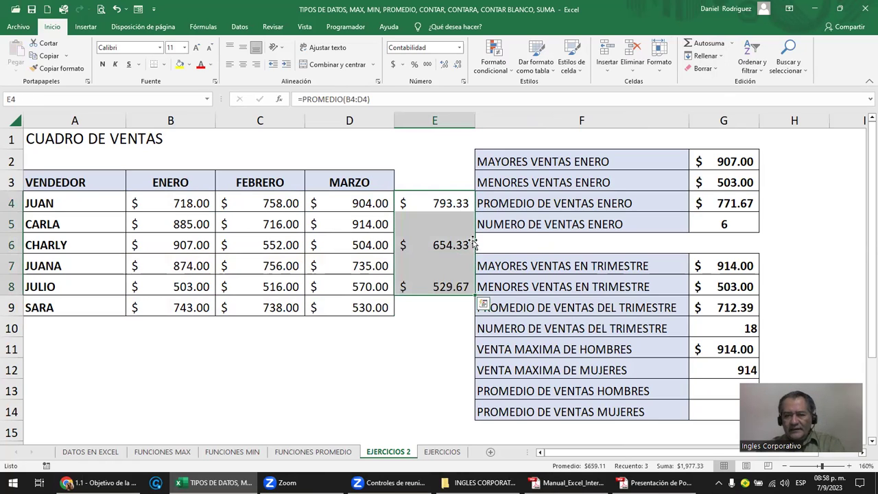
key(Delete)
drag(460, 122, 438, 122)
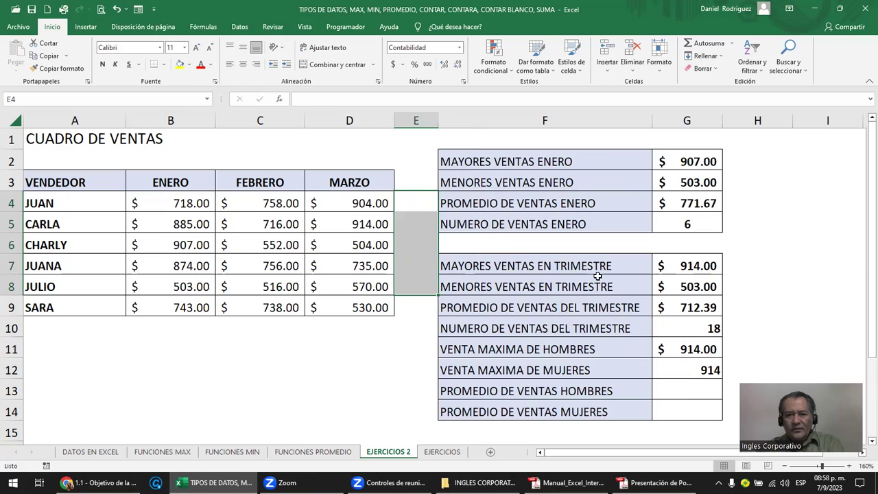
Enter =PROMEDIO(B4:D4:B6:D6:B8:D8) in G13 to calculate the men's average sales.
click(690, 389)
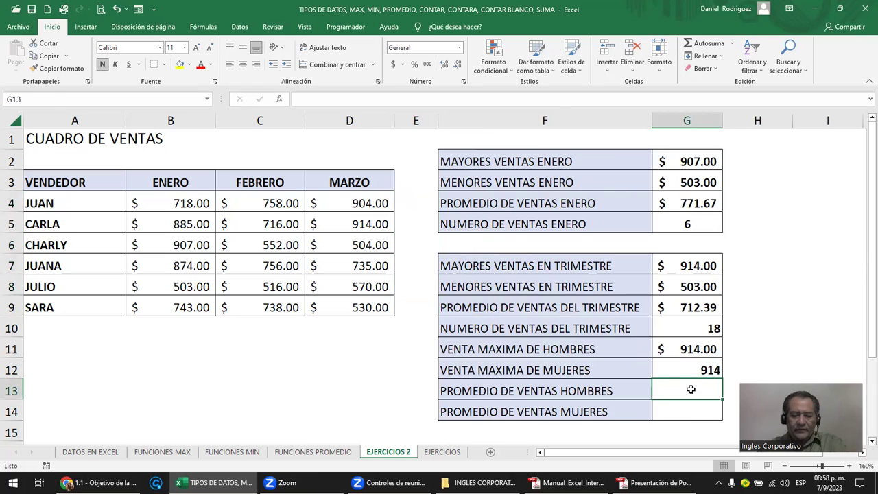
text(=pro)
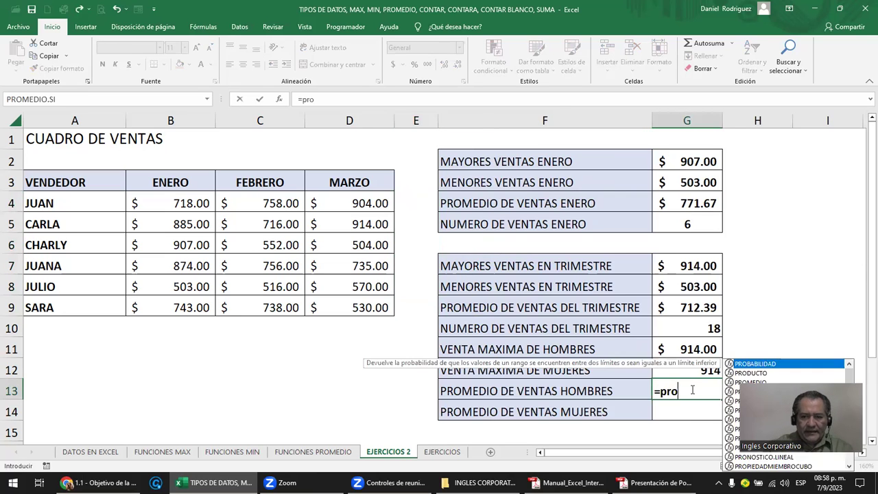
text(m)
key(Tab)
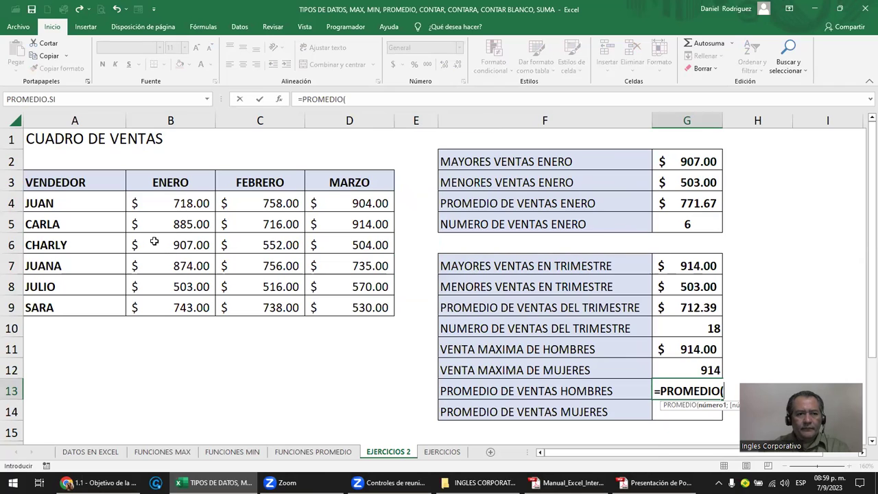
drag(157, 206, 336, 202)
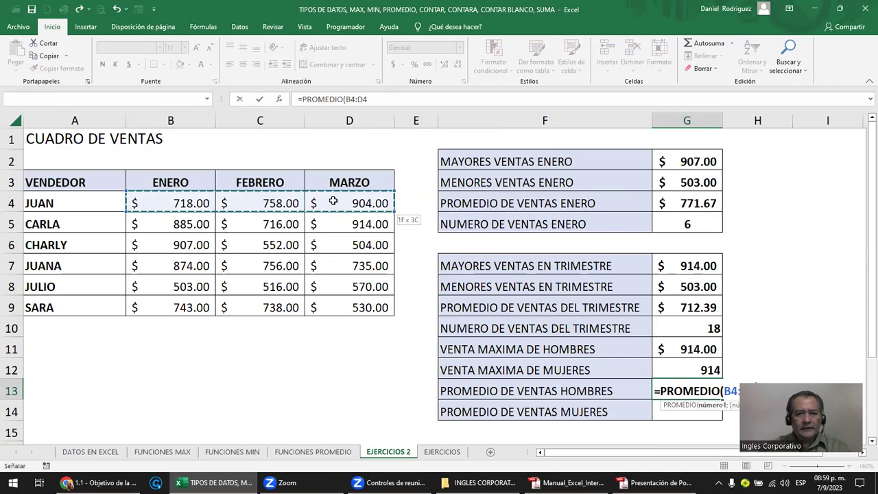
click(376, 101)
text(;)
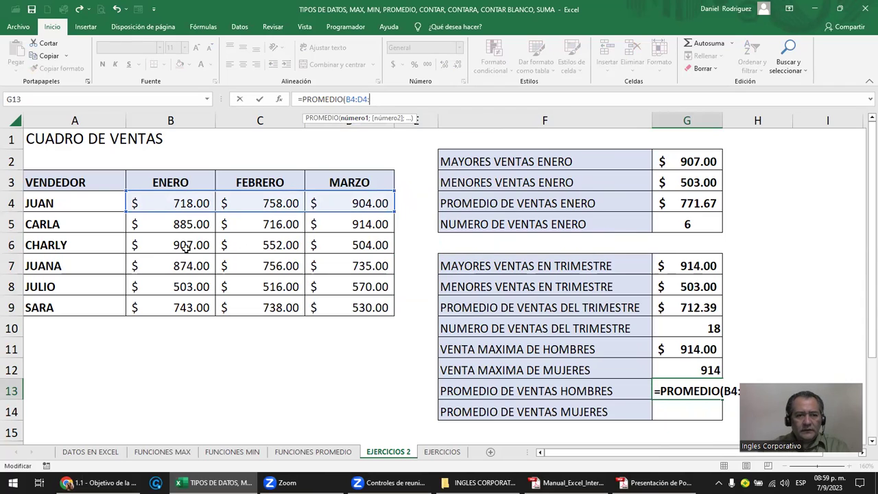
drag(186, 247, 351, 244)
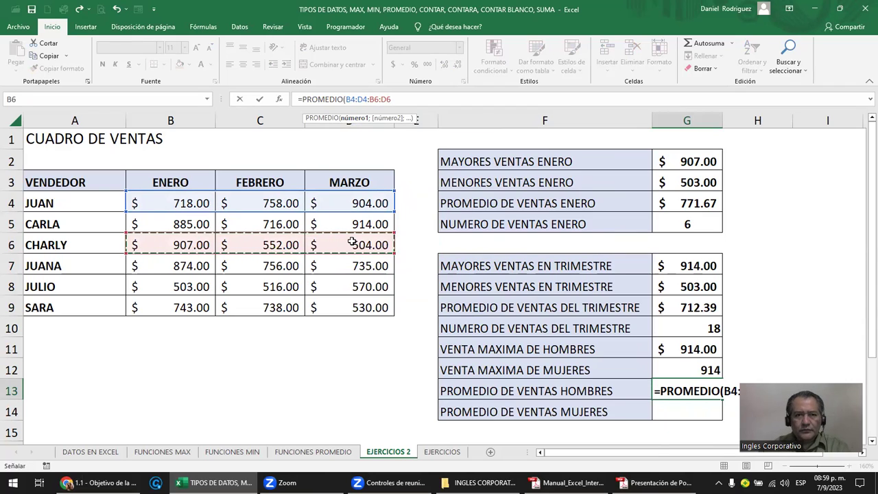
key(ctrl+shift+colon)
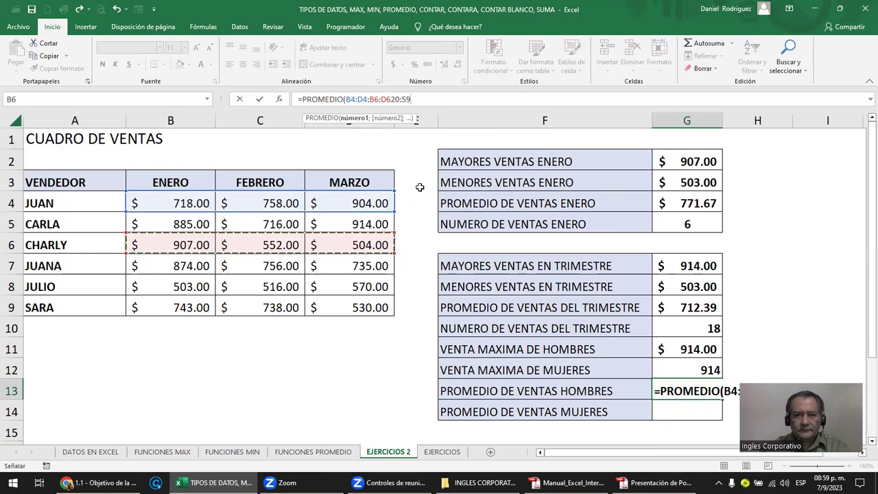
key(BackSpace)
key(BackSpace)
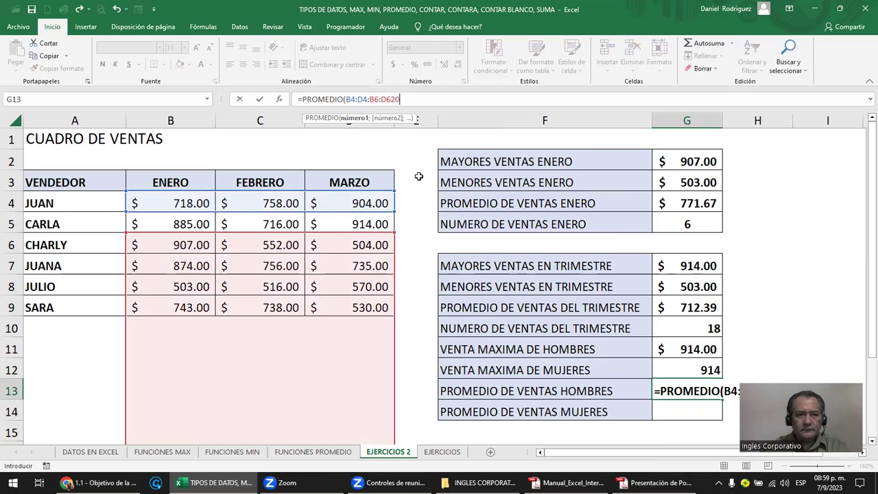
key(BackSpace)
text(;)
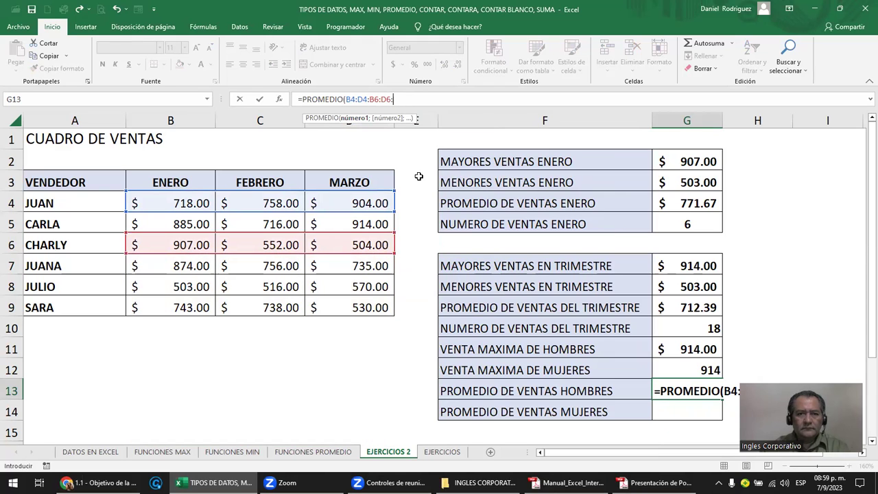
drag(174, 288, 355, 287)
text())
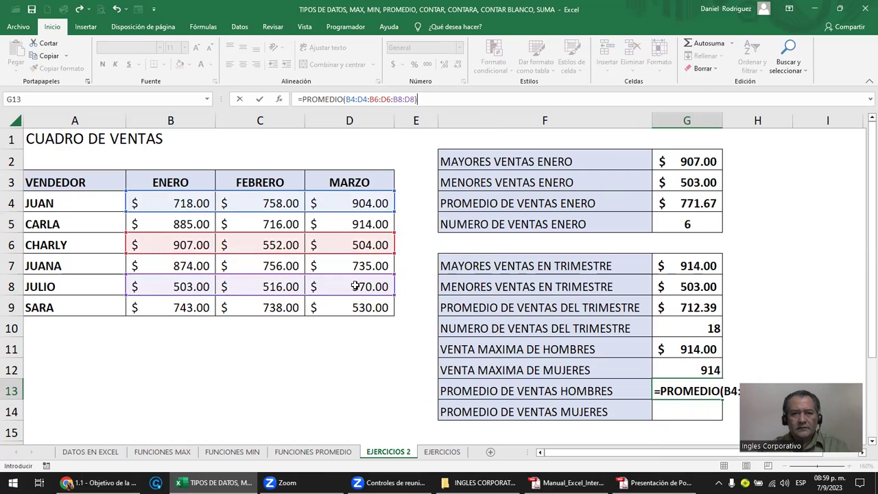
key(Return)
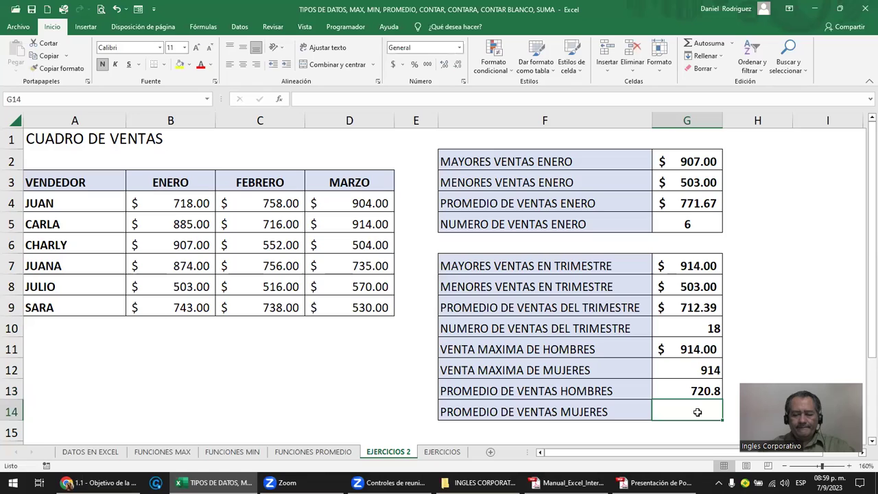
Copy the men's average formula from G13 into G14 for the women and check the ranges it references.
click(692, 390)
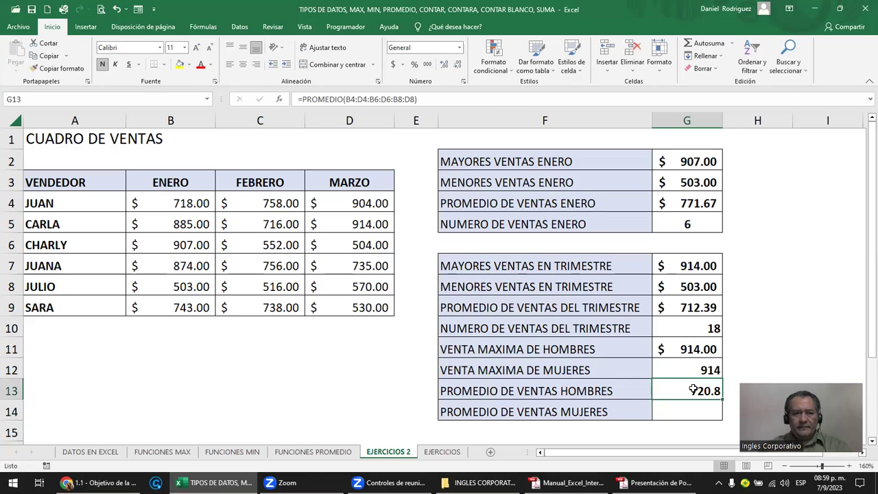
key(ctrl+c)
key(Down)
key(ctrl+v)
key(F2)
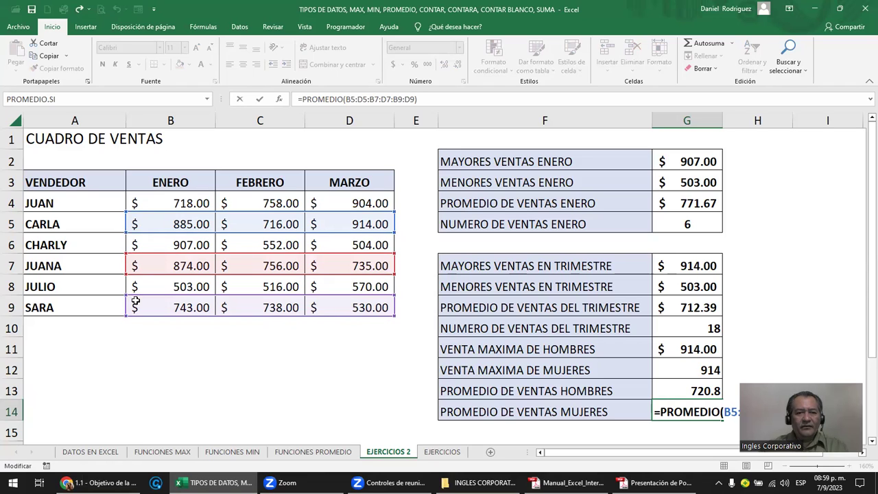
key(ctrl+Return)
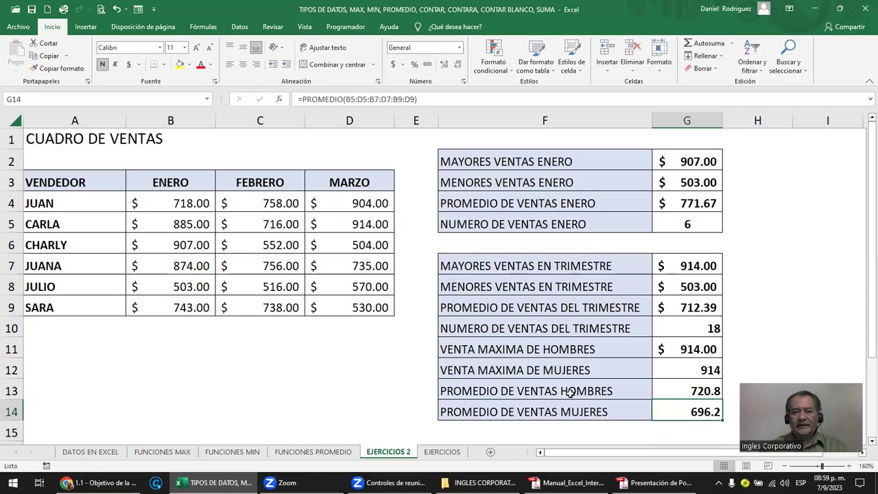
Apply the accounting number format with the dollar sign to cells G12:G14.
key(shift+Up)
key(shift+Up)
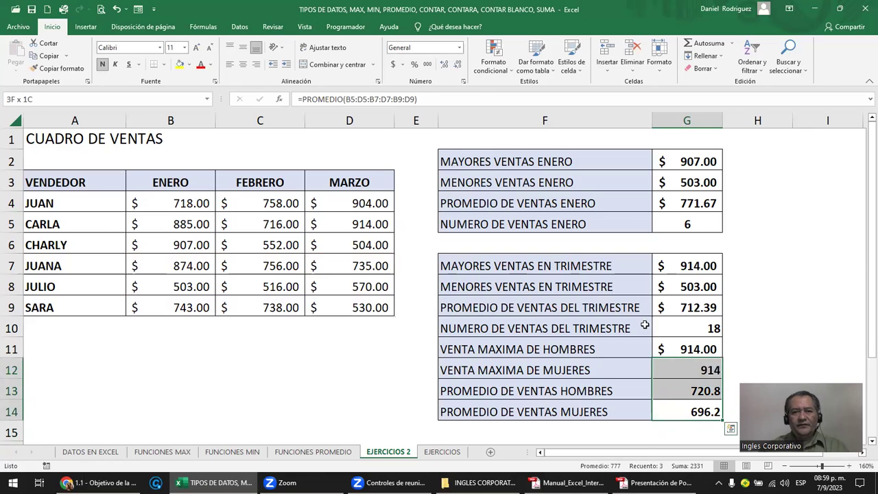
click(394, 64)
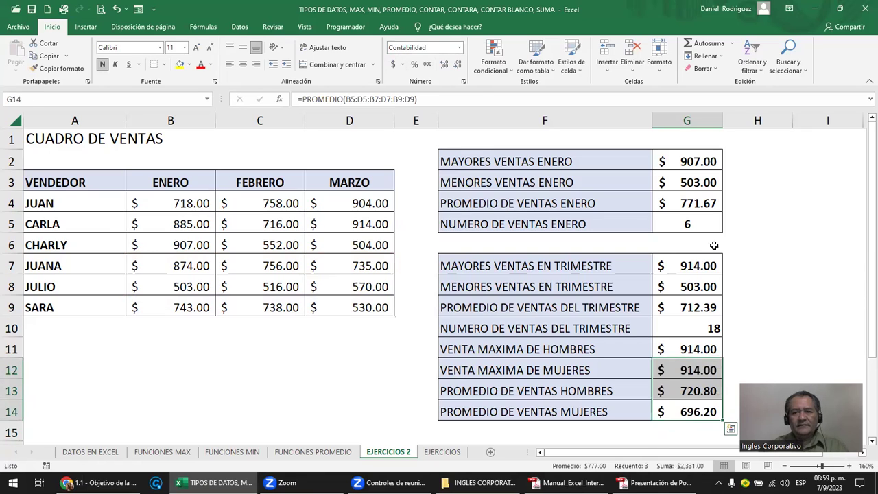
click(766, 301)
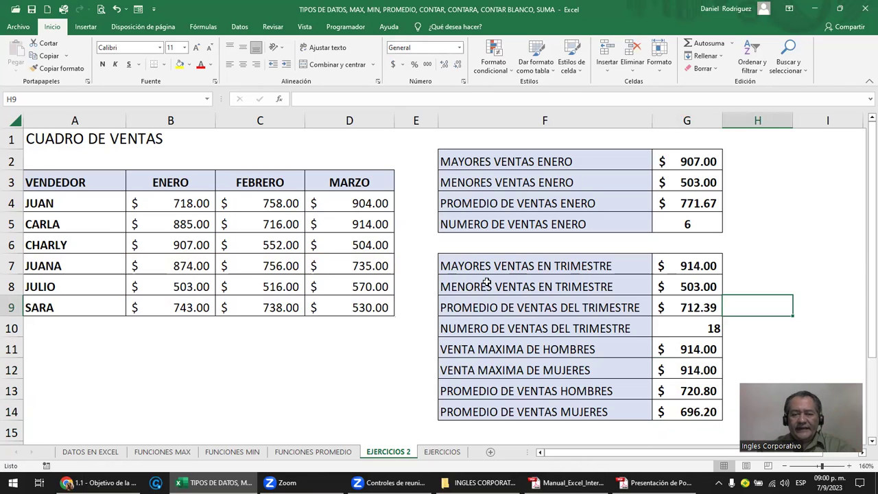
Review the quarterly maximum, the quarterly average and the men's maximum sale formula in G7, G9 and G11.
click(461, 266)
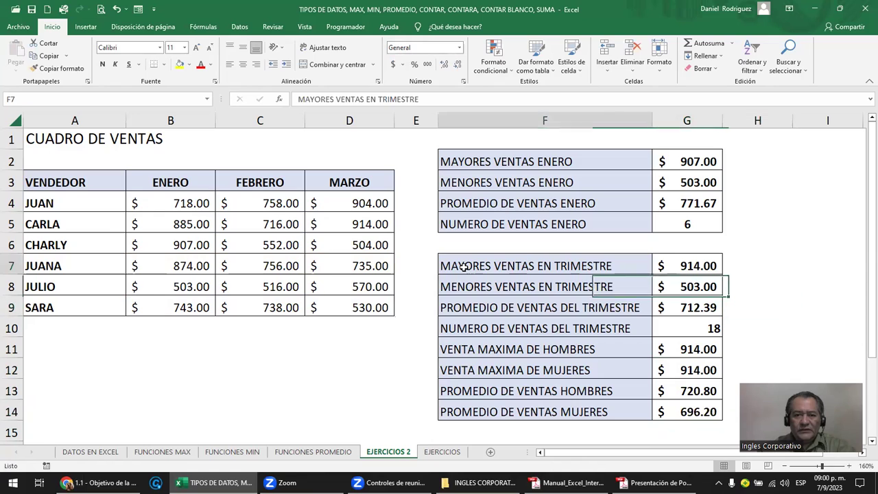
click(689, 266)
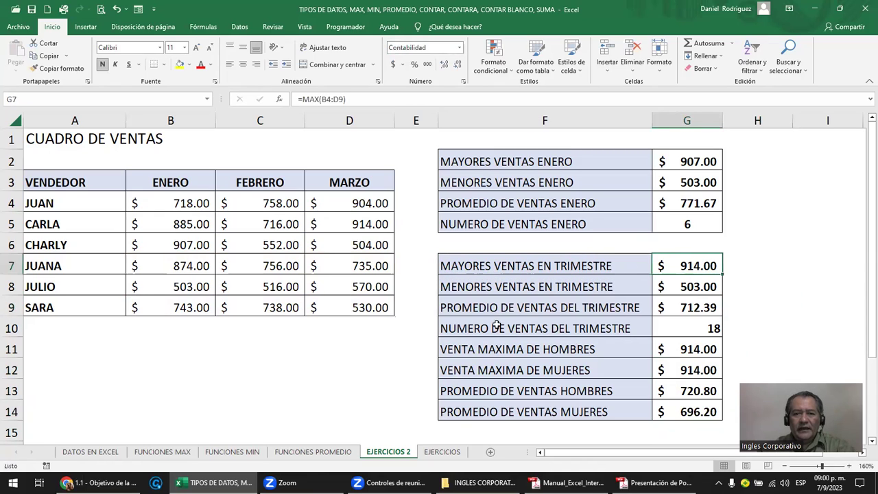
drag(489, 310, 678, 310)
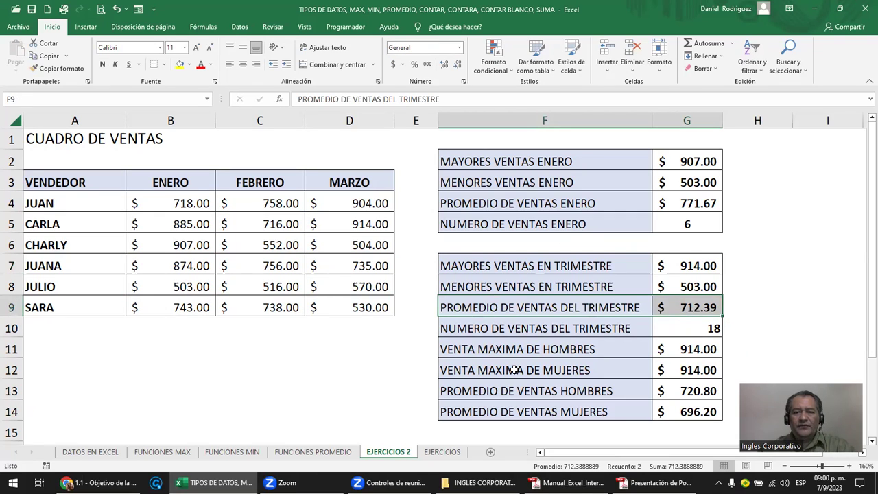
click(405, 180)
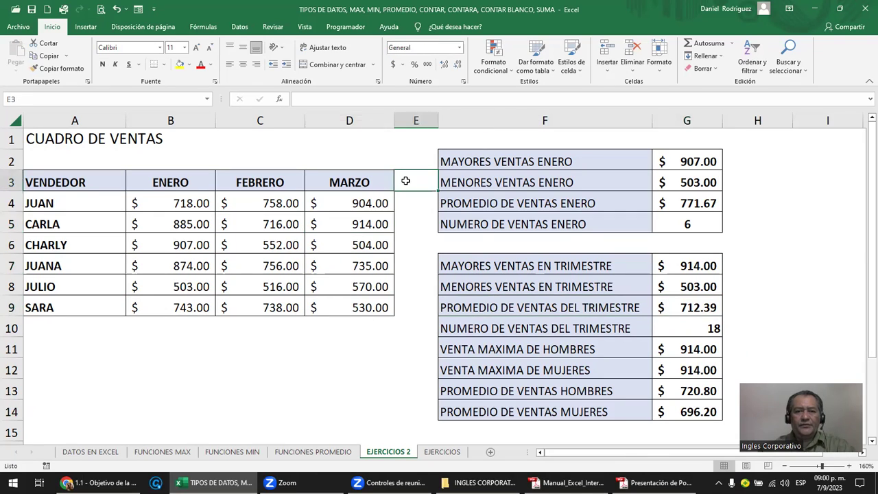
click(690, 352)
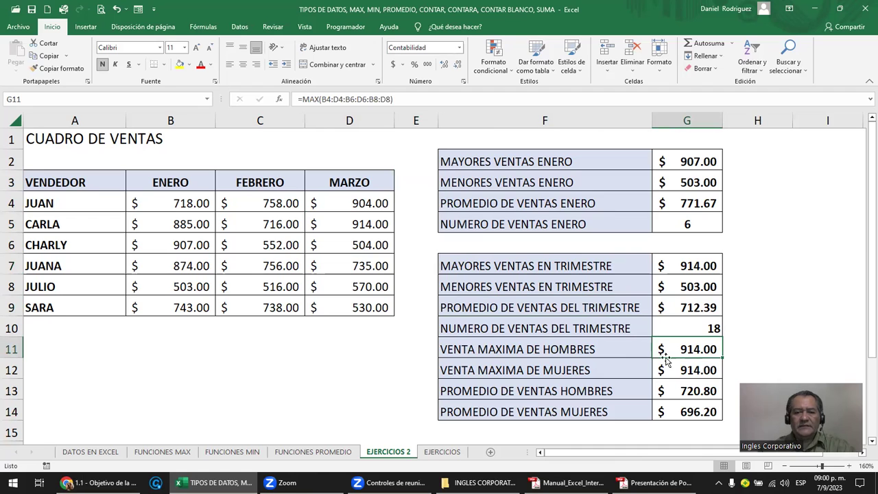
Switch to the EJERCICIOS sheet with the basic functions exercise and save the workbook.
click(440, 452)
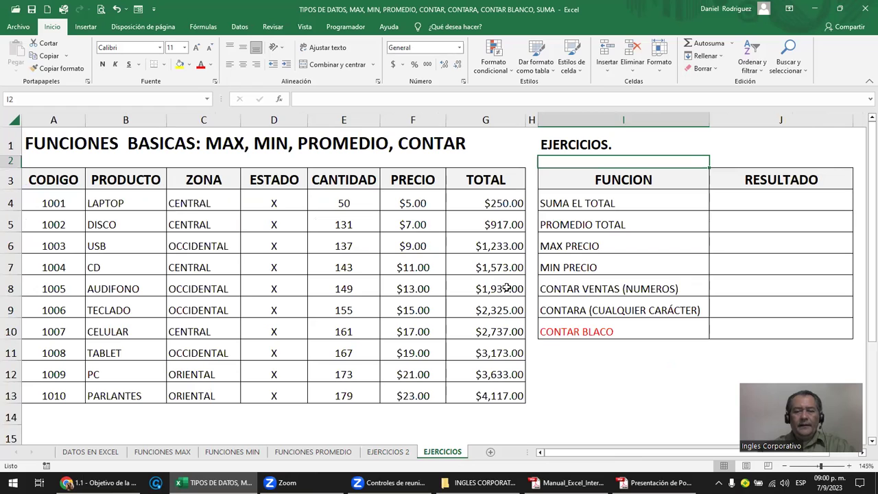
click(546, 385)
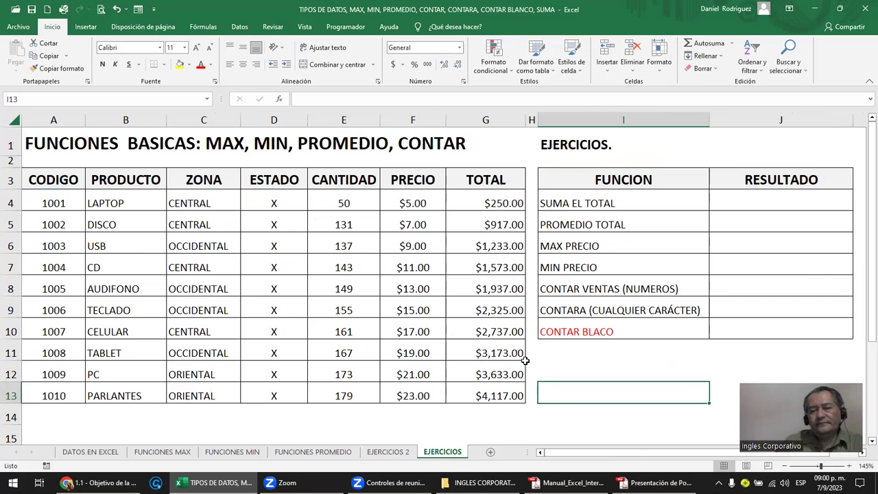
click(397, 452)
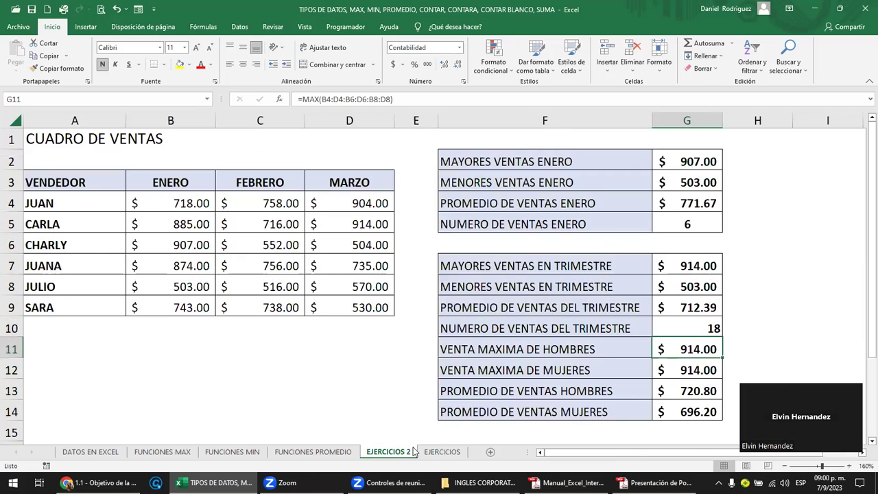
click(433, 450)
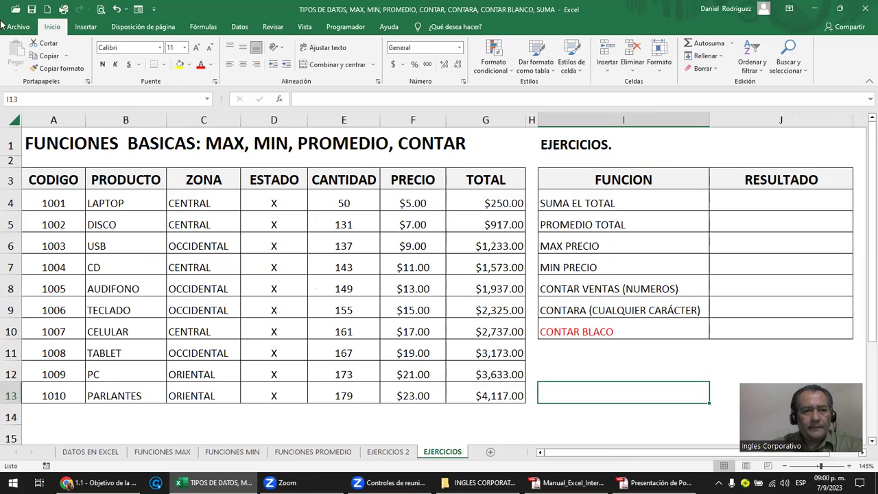
click(31, 9)
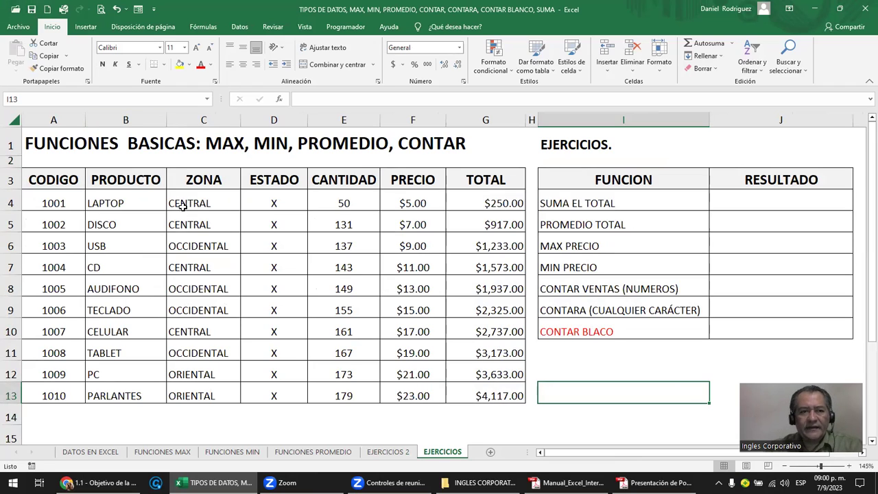
Look over the functions listed in the EJERCICIOS table, return to the EJERCICIOS 2 sheet and close the workbook.
click(591, 268)
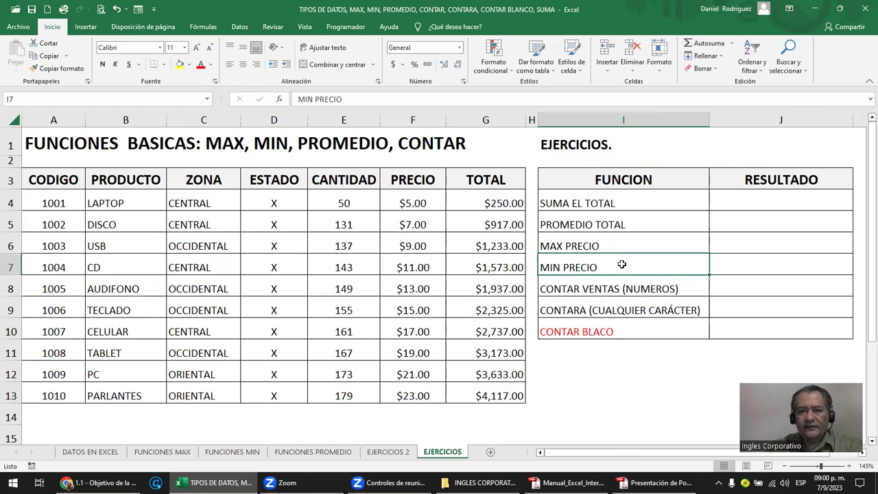
click(620, 334)
click(610, 308)
click(603, 247)
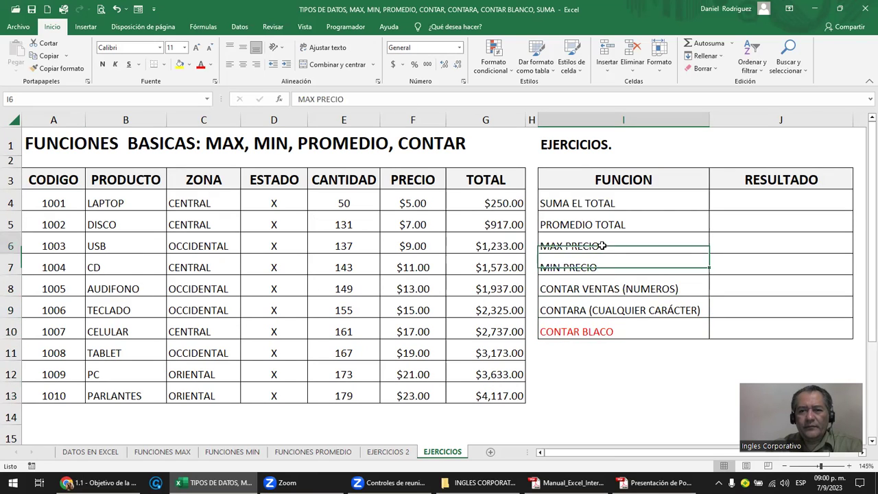
click(404, 451)
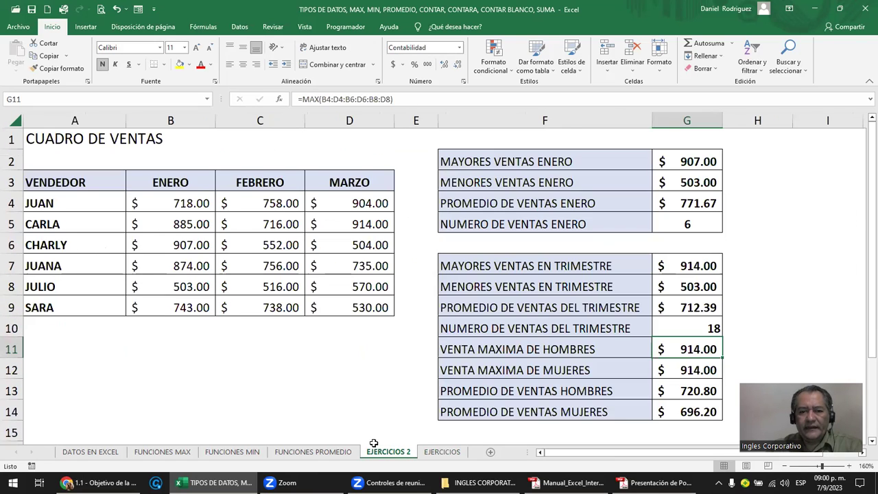
click(862, 10)
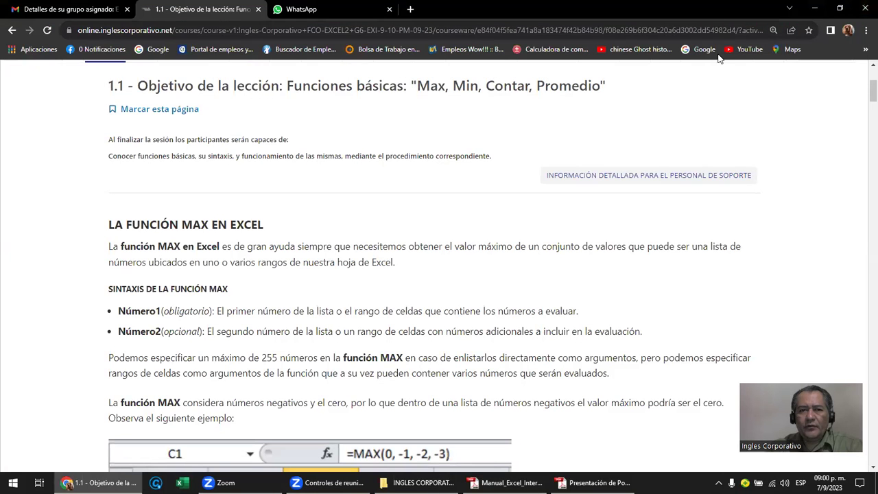
Minimize the browser and open the CONTROL ASISTENCIA, NOTAS Y VIDEOS CAMPAÑA (09_2023) workbook from INGLES CORPORATIVO's EXCEL INTERMEDIO folder, selecting cell I3.
scroll(212, 204, up, 3)
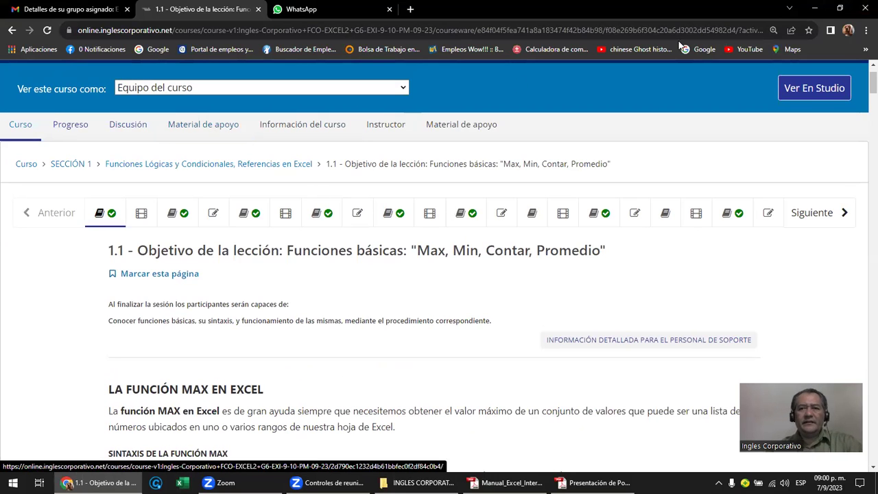
click(816, 8)
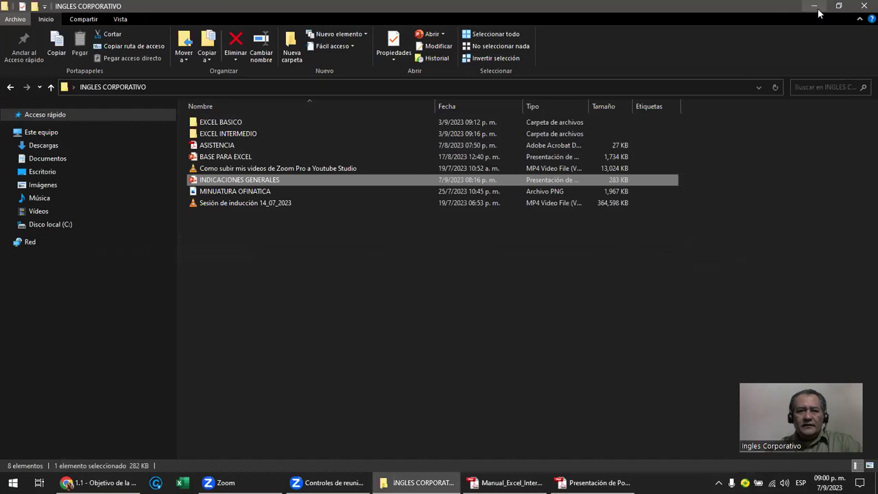
click(52, 88)
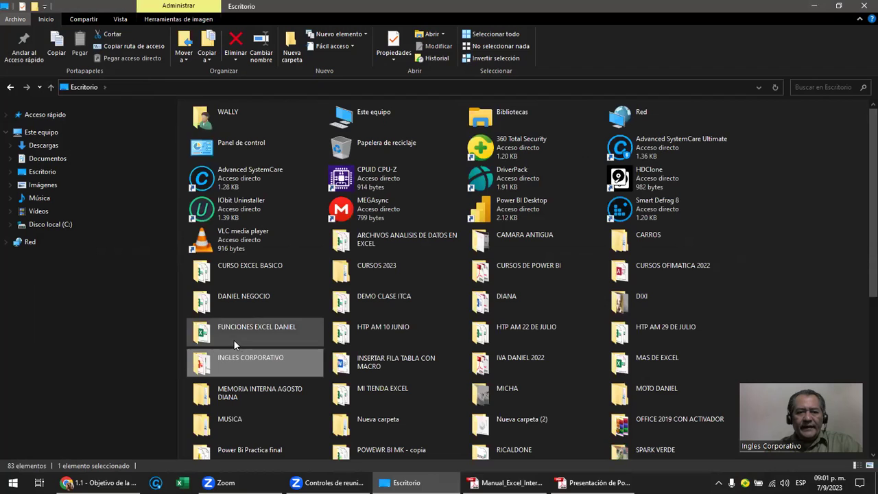
double_click(249, 359)
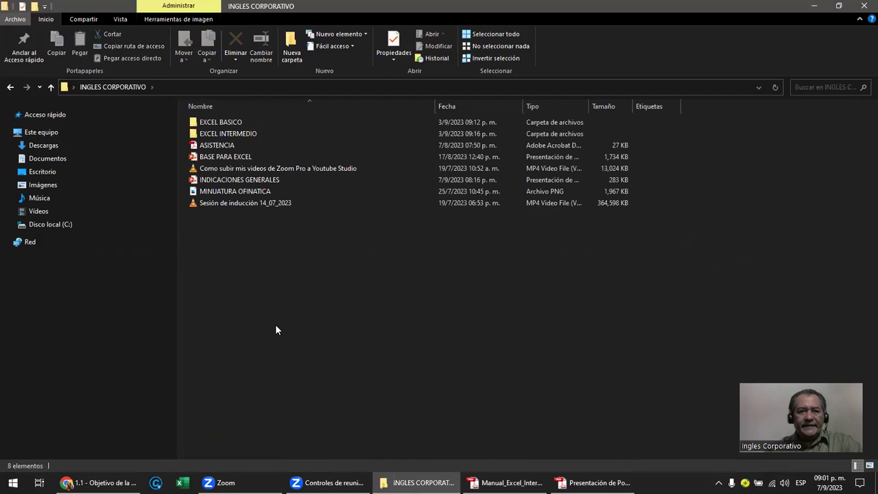
double_click(249, 133)
double_click(283, 148)
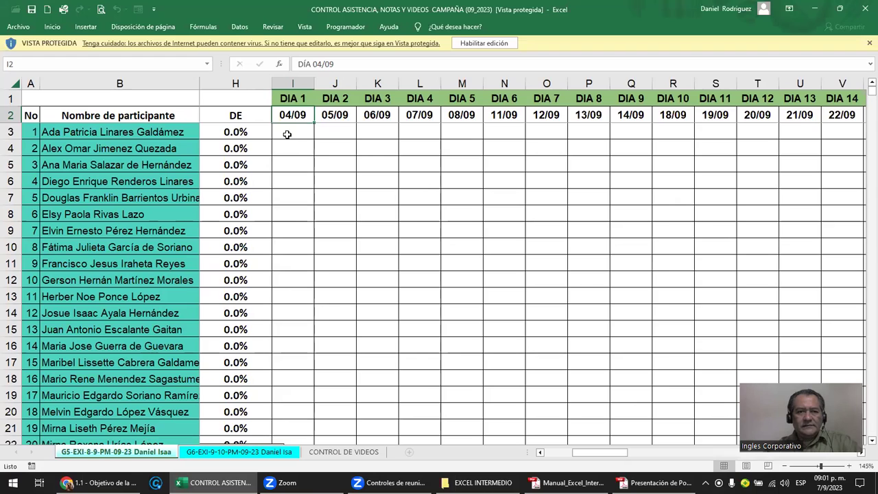
click(287, 135)
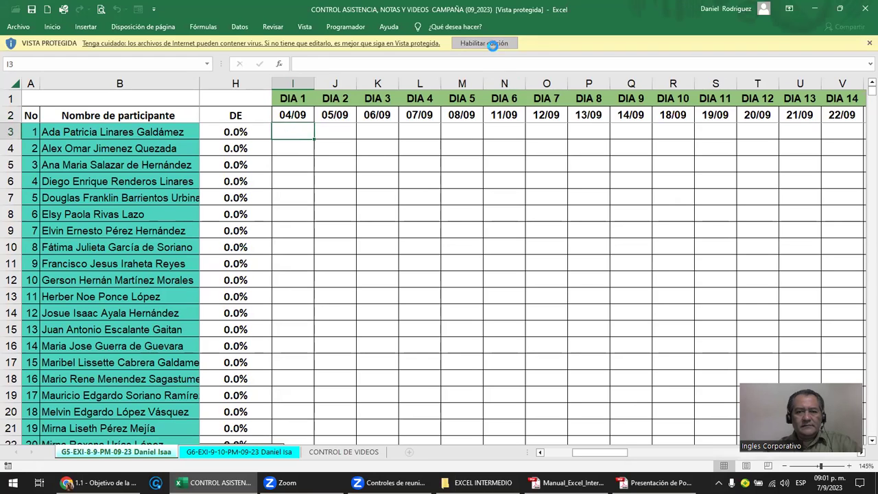